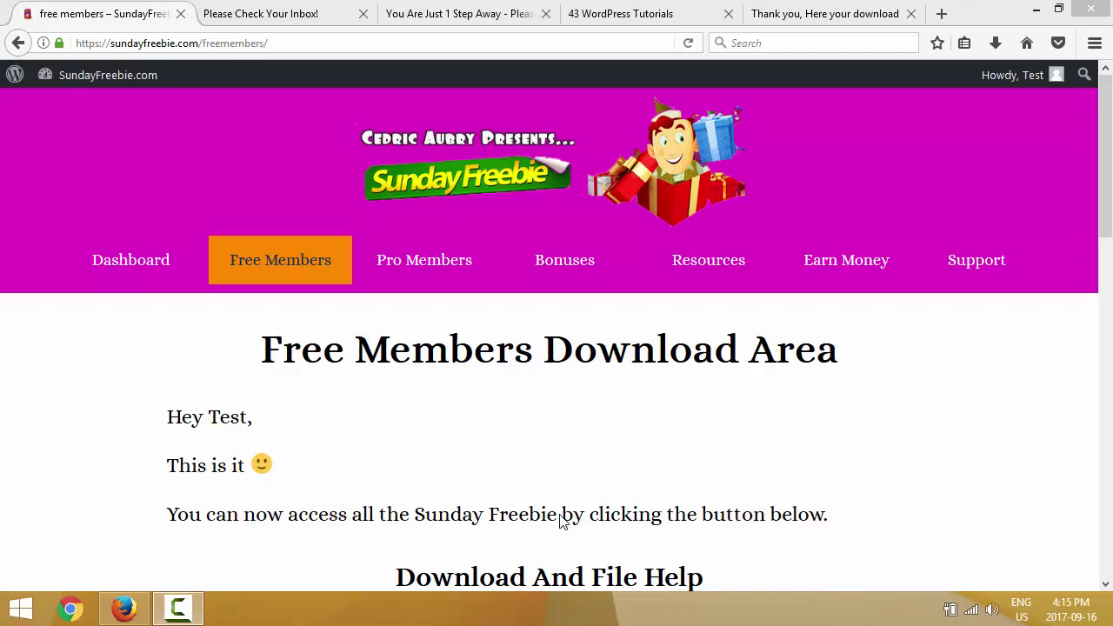
Open the free members product list and browse to the "How To Start a Blog For Profit – MRR" entry.
click(391, 327)
scroll(391, 327, down, 5)
click(452, 440)
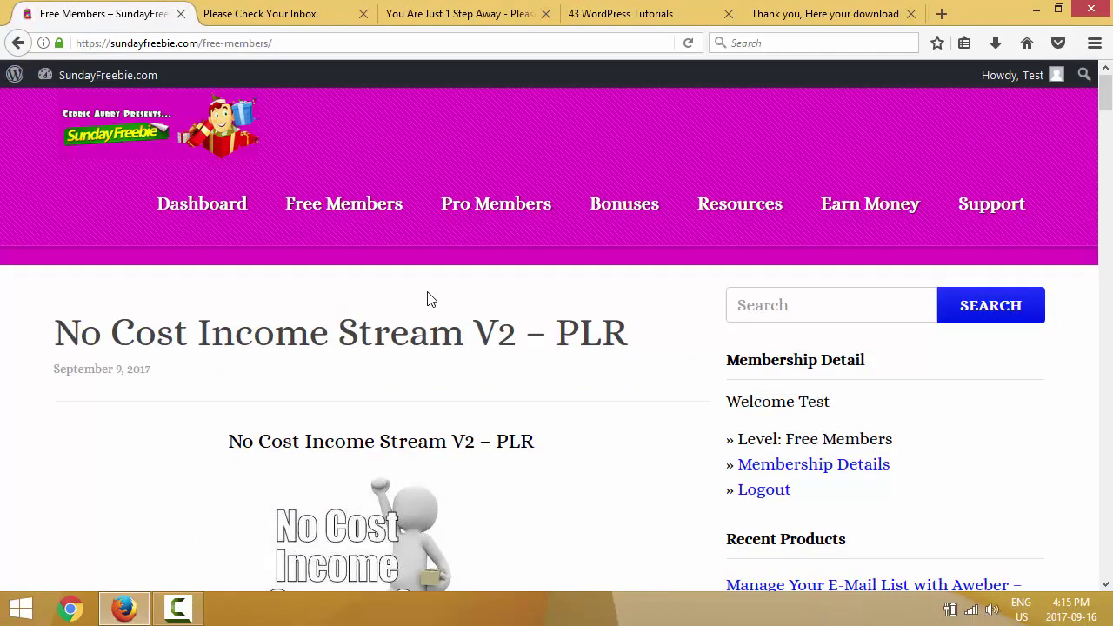
scroll(427, 298, down, 15)
scroll(427, 298, down, 15)
scroll(427, 298, down, 15)
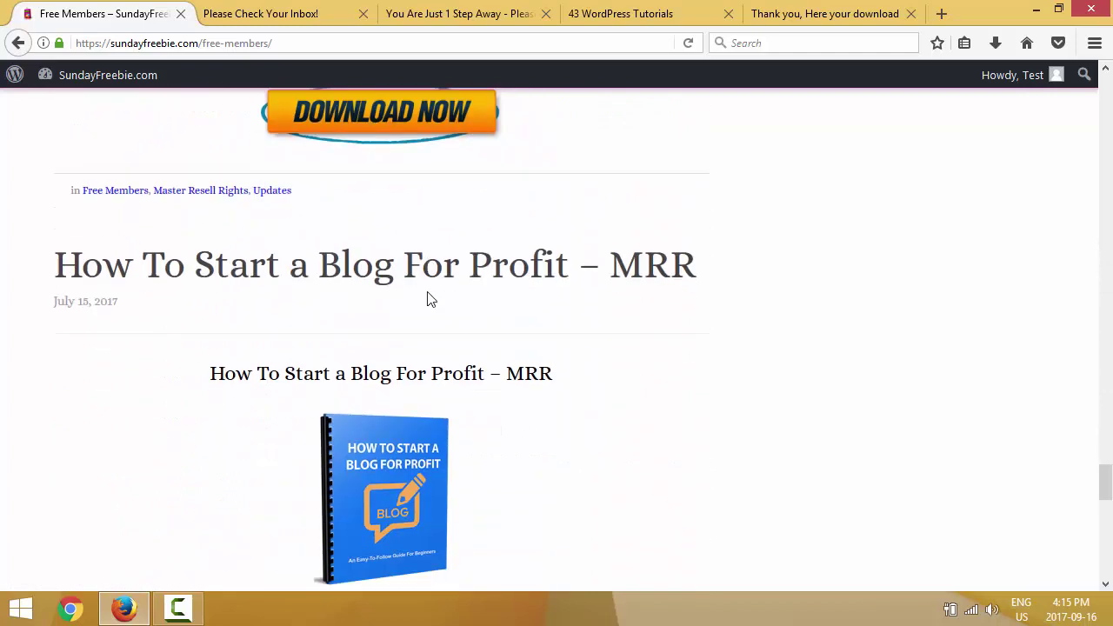
scroll(427, 298, down, 2)
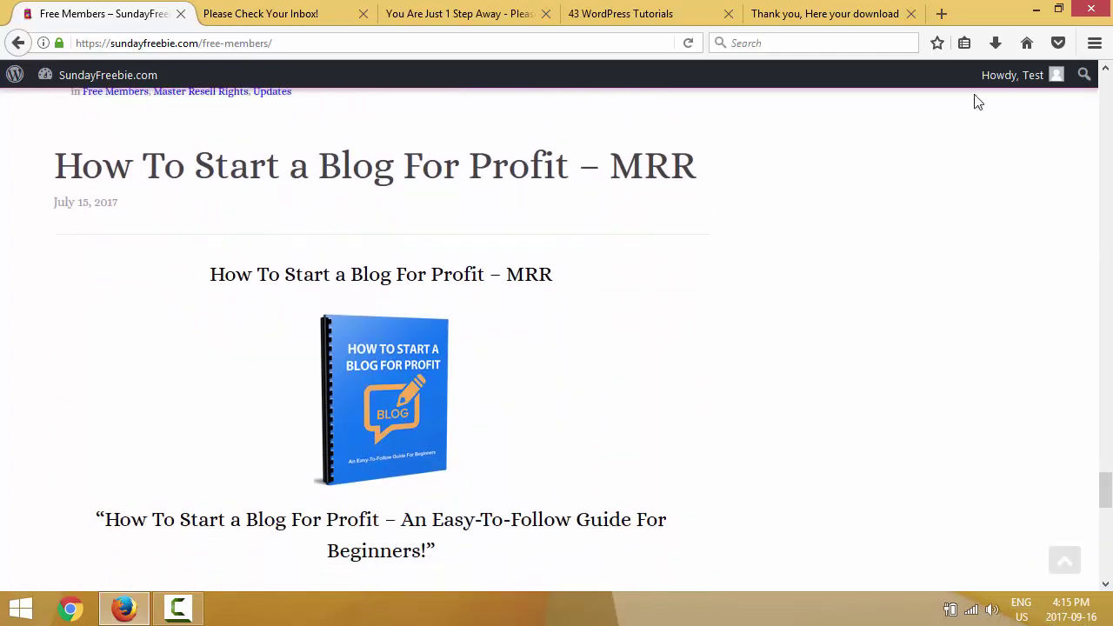
Switch to the desktop and examine the Ecover, Opt-in Page and Special Report subfolders of the StartBlogForProfitxsl74 folder.
click(1034, 10)
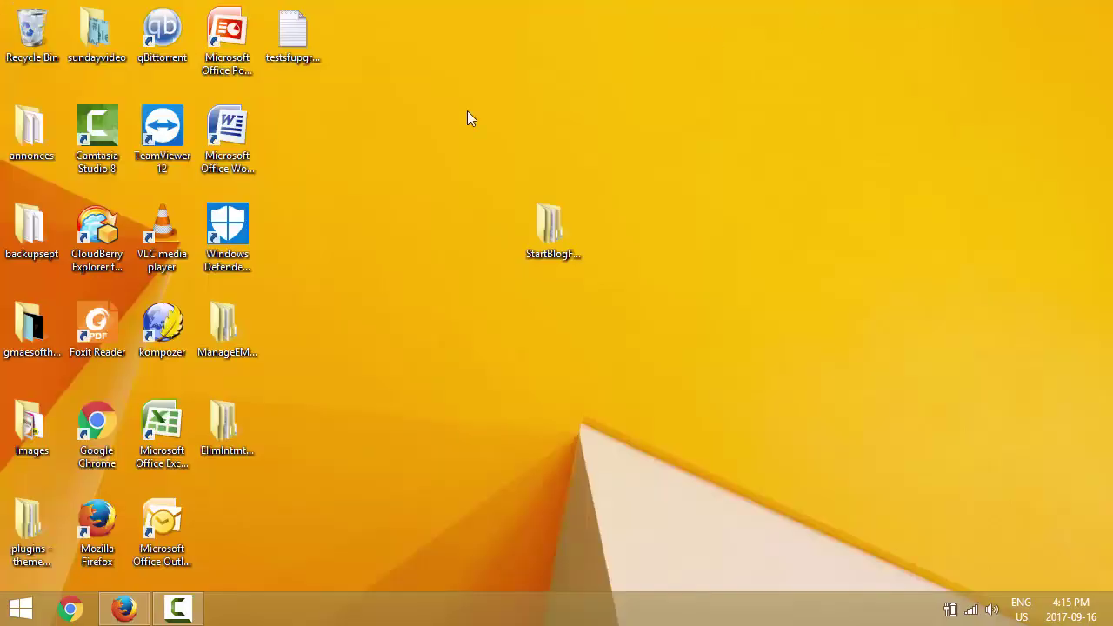
double_click(550, 228)
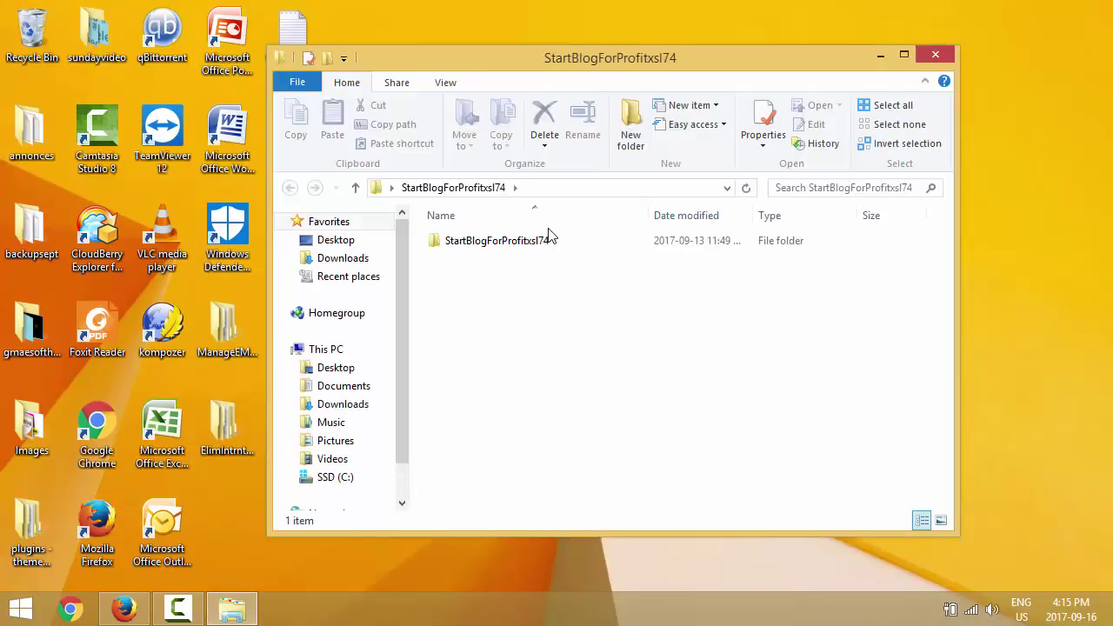
double_click(496, 241)
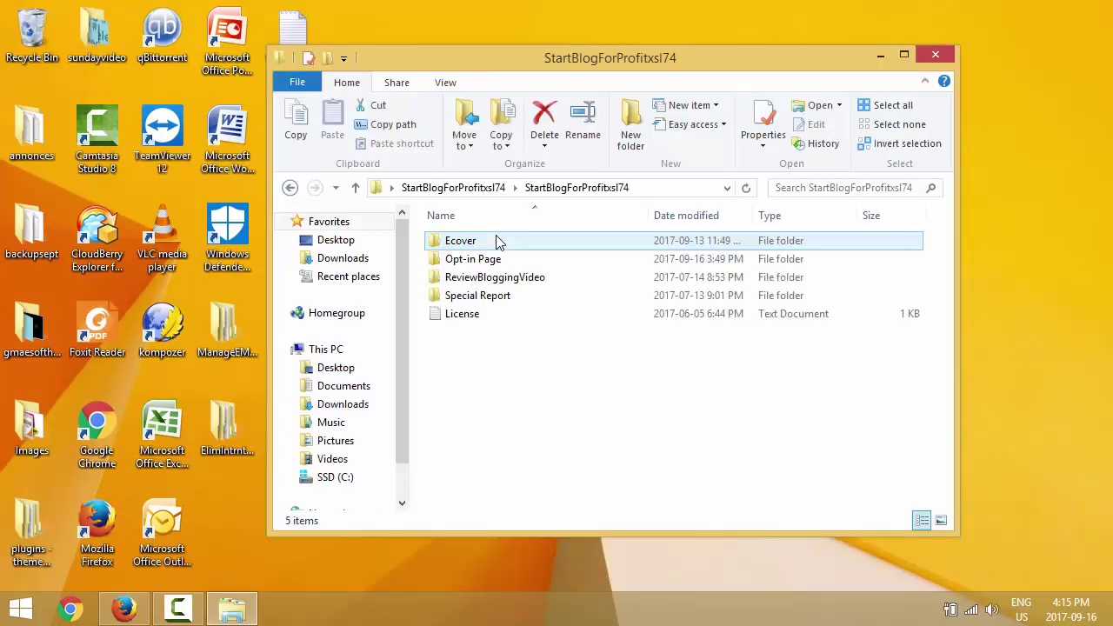
double_click(496, 241)
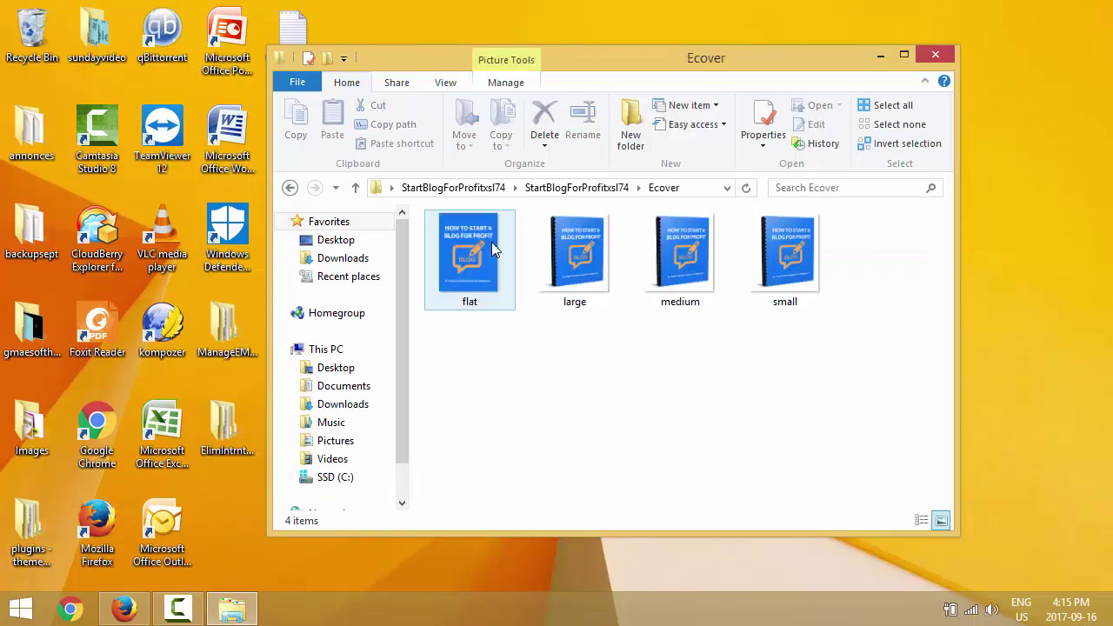
click(289, 187)
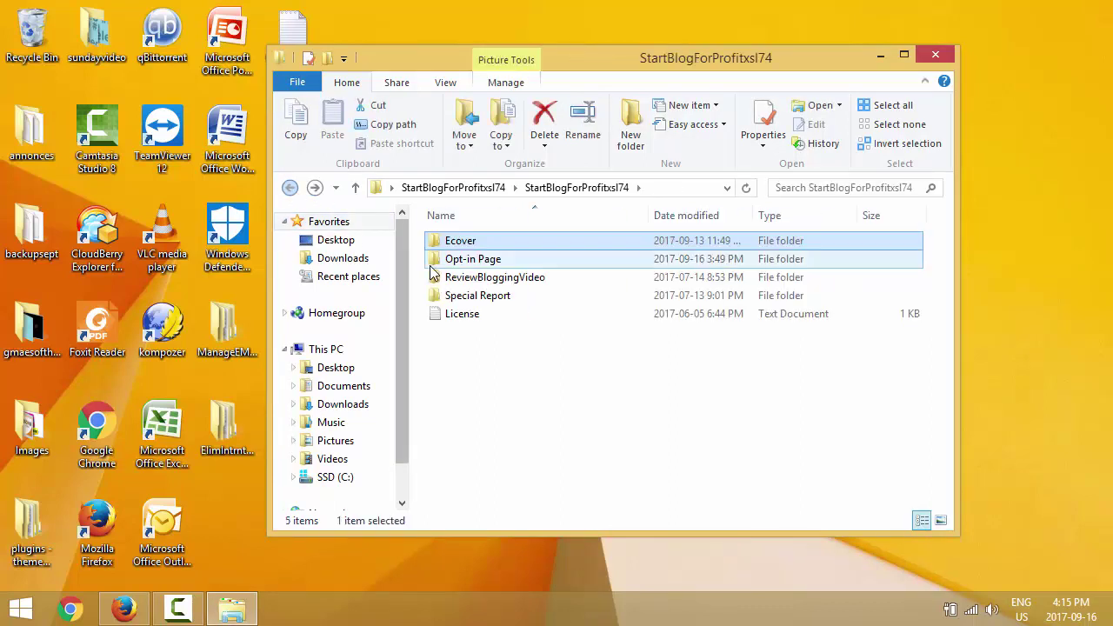
double_click(457, 265)
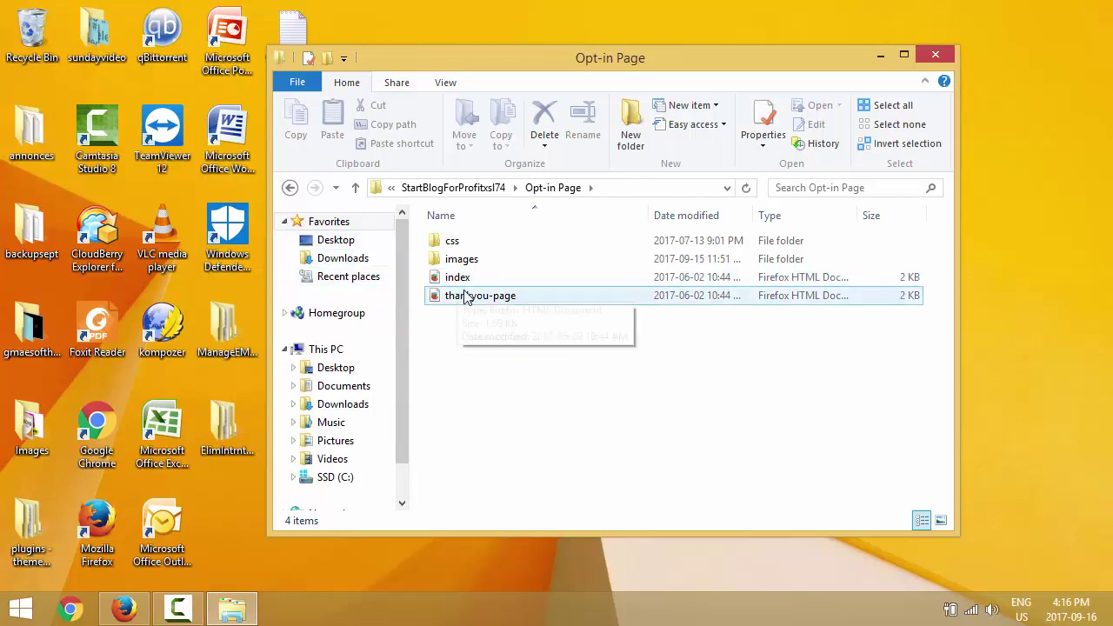
click(290, 188)
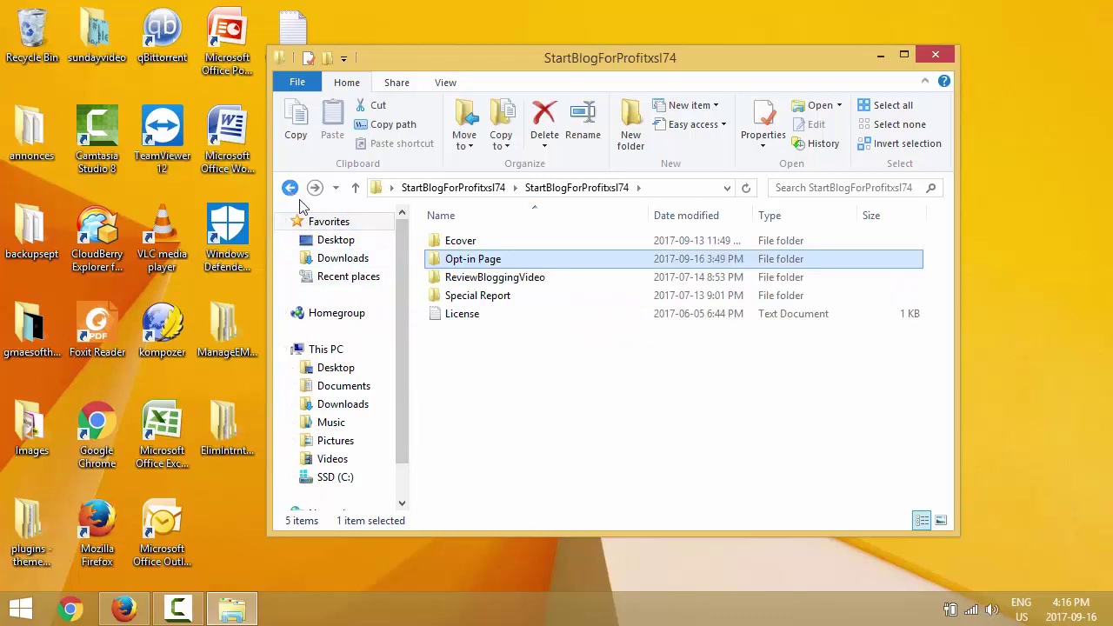
double_click(485, 295)
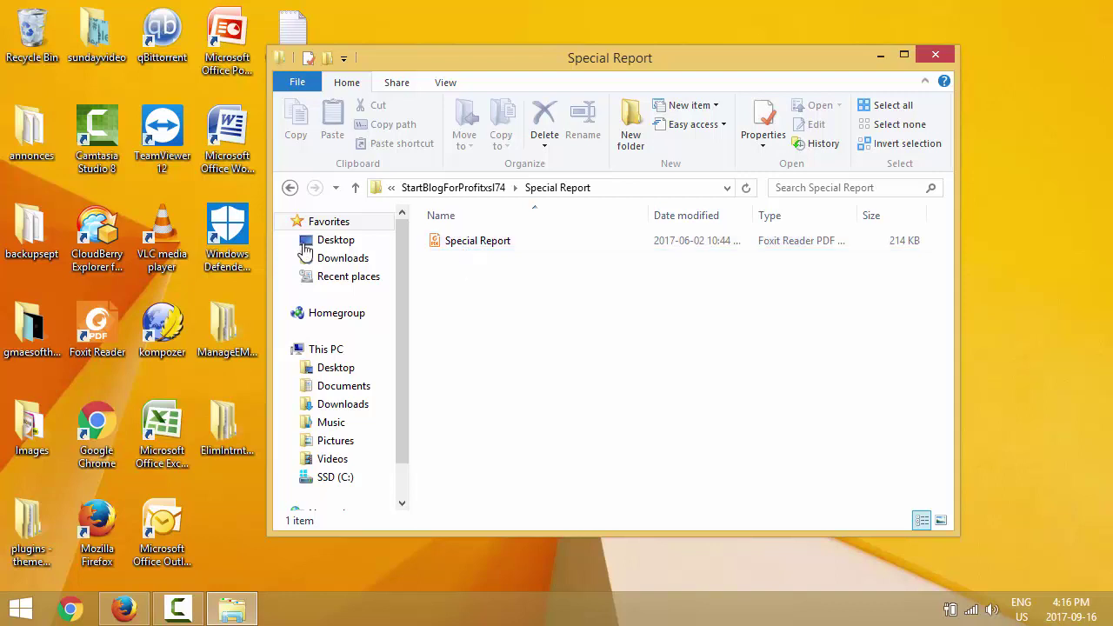
click(290, 189)
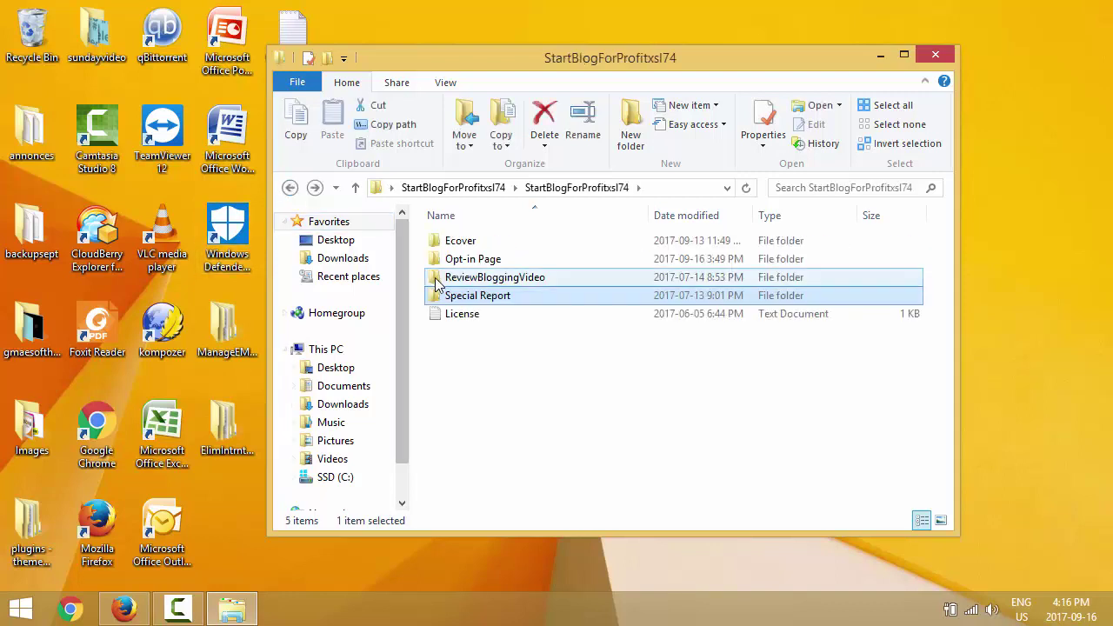
click(291, 189)
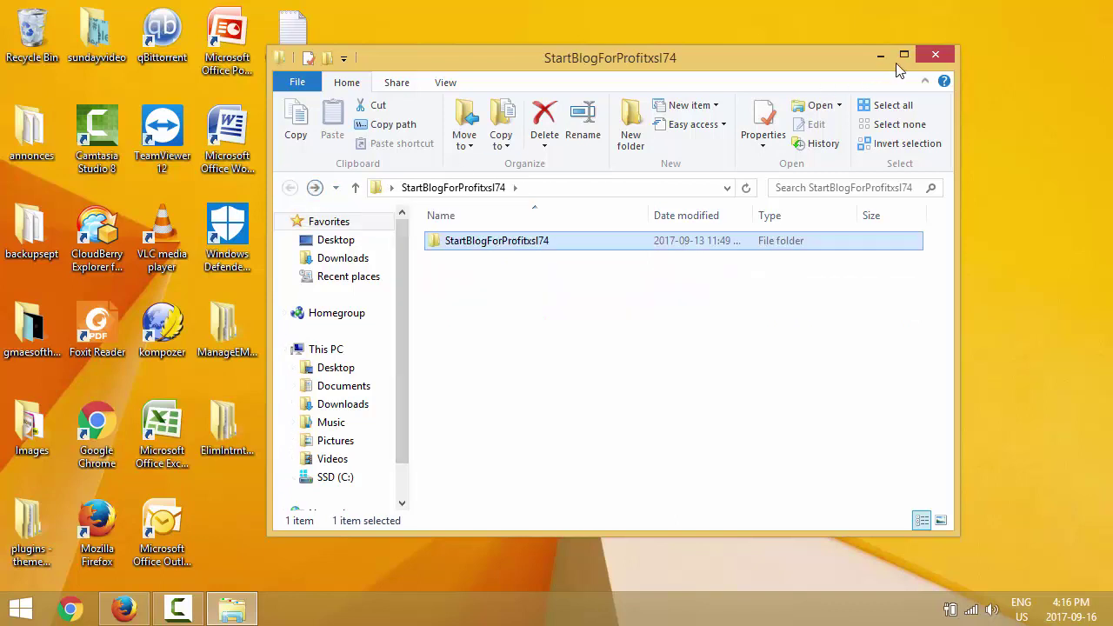
click(936, 54)
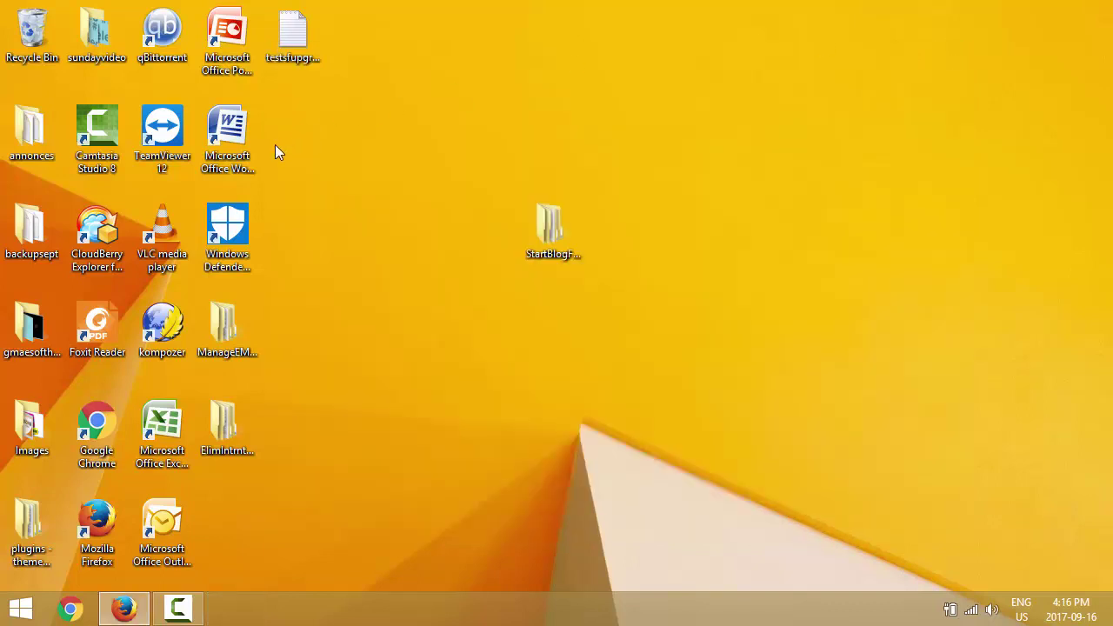
Launch KompoZer and open the thankyou-page file from the Opt-in Page folder inside StartBlogForProfitxsl74 on the desktop.
double_click(176, 321)
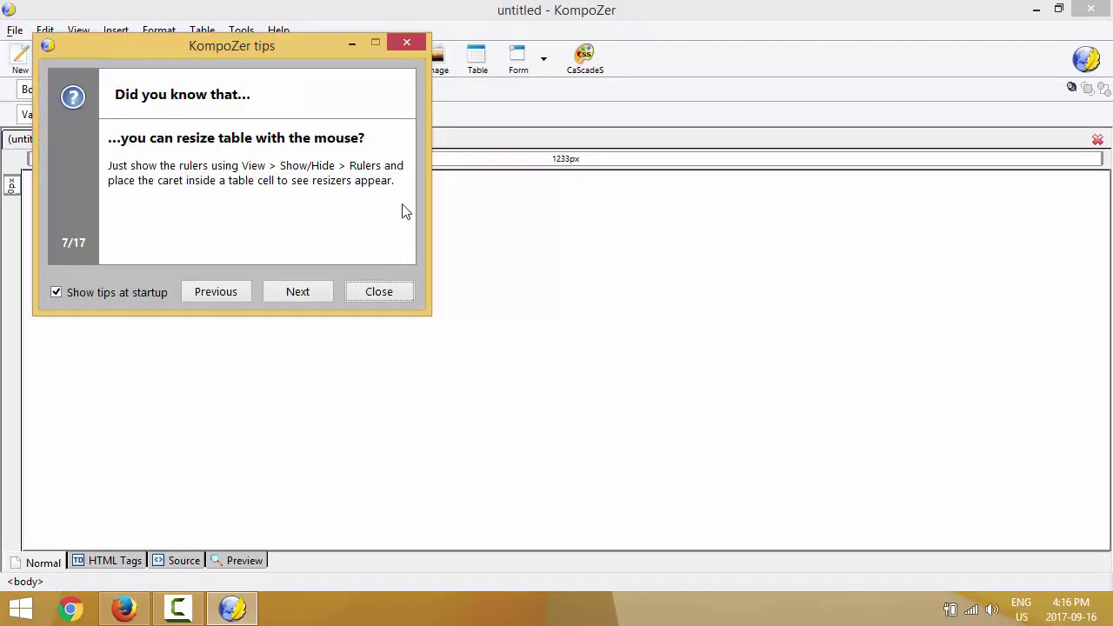
click(407, 43)
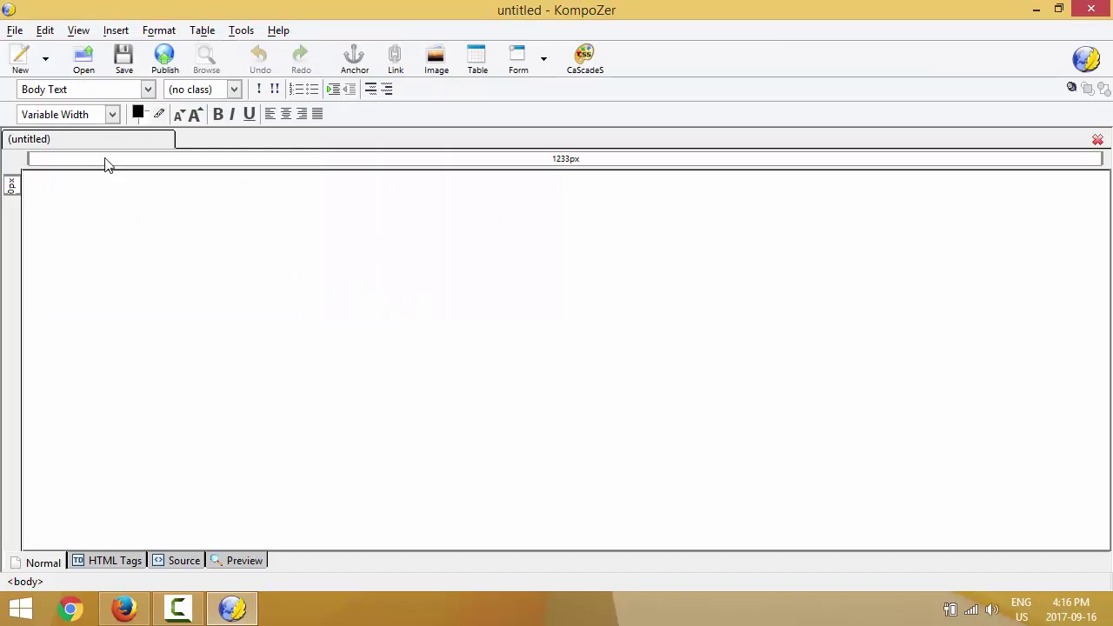
click(85, 68)
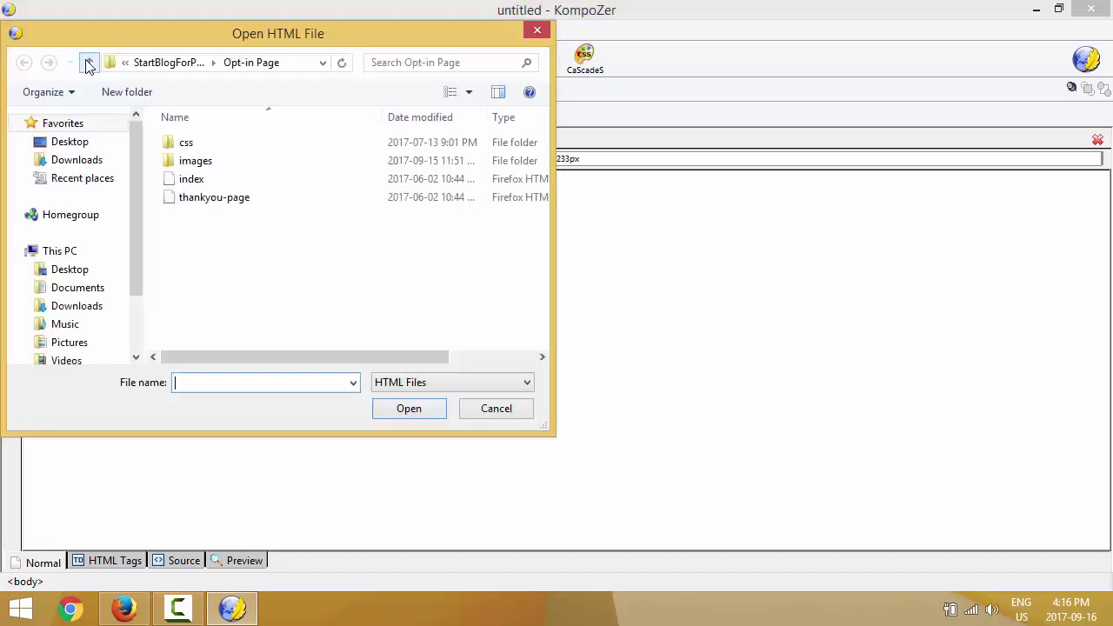
click(57, 144)
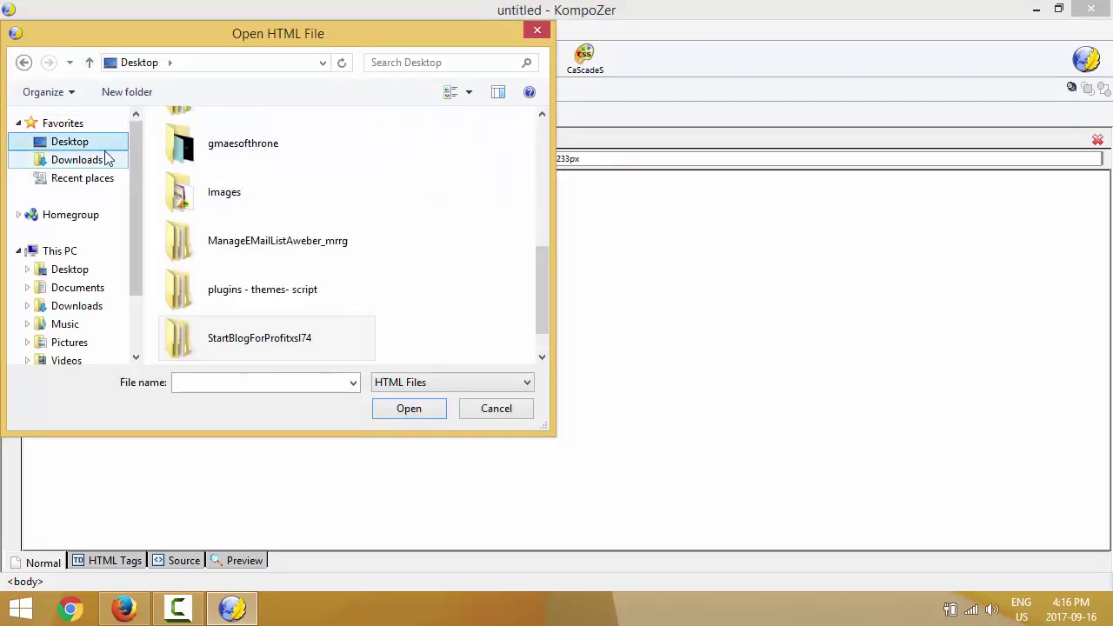
scroll(540, 264, down, 1)
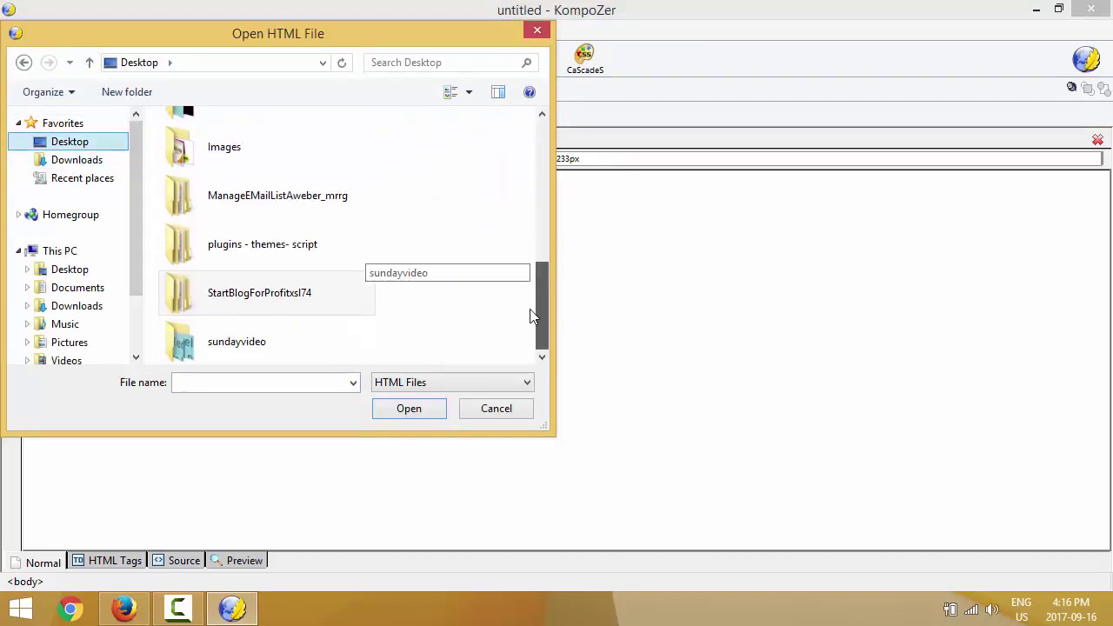
double_click(251, 292)
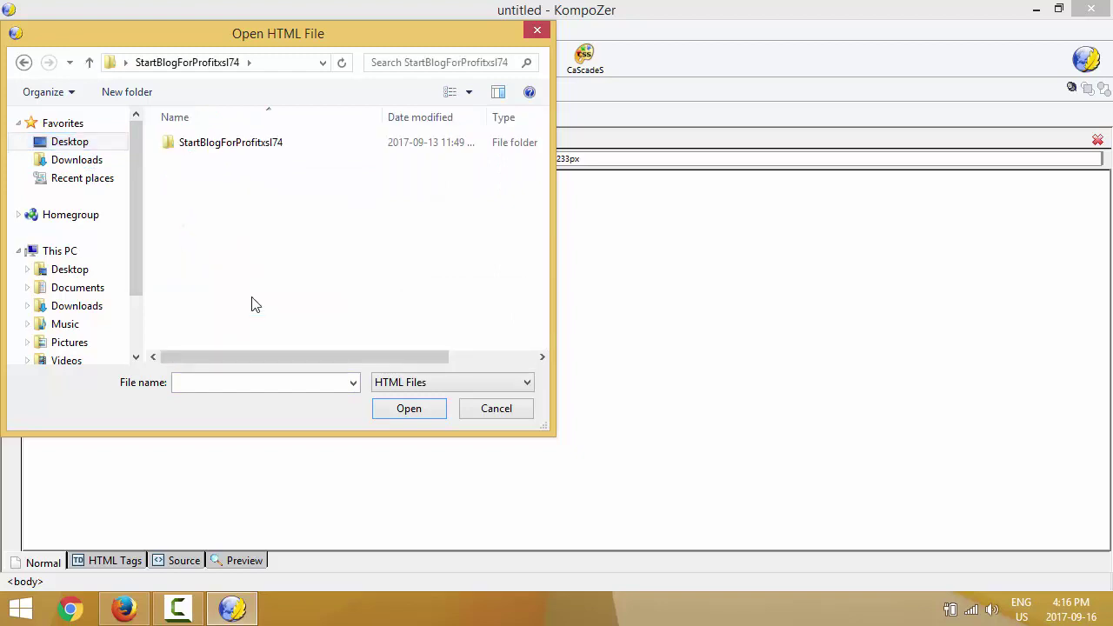
double_click(226, 148)
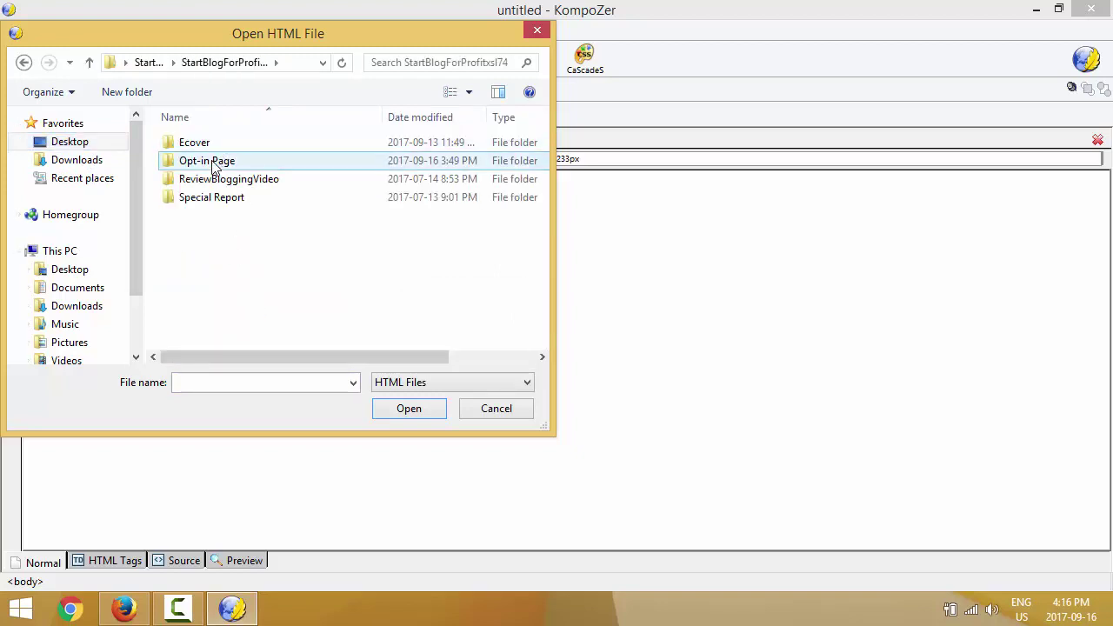
double_click(213, 166)
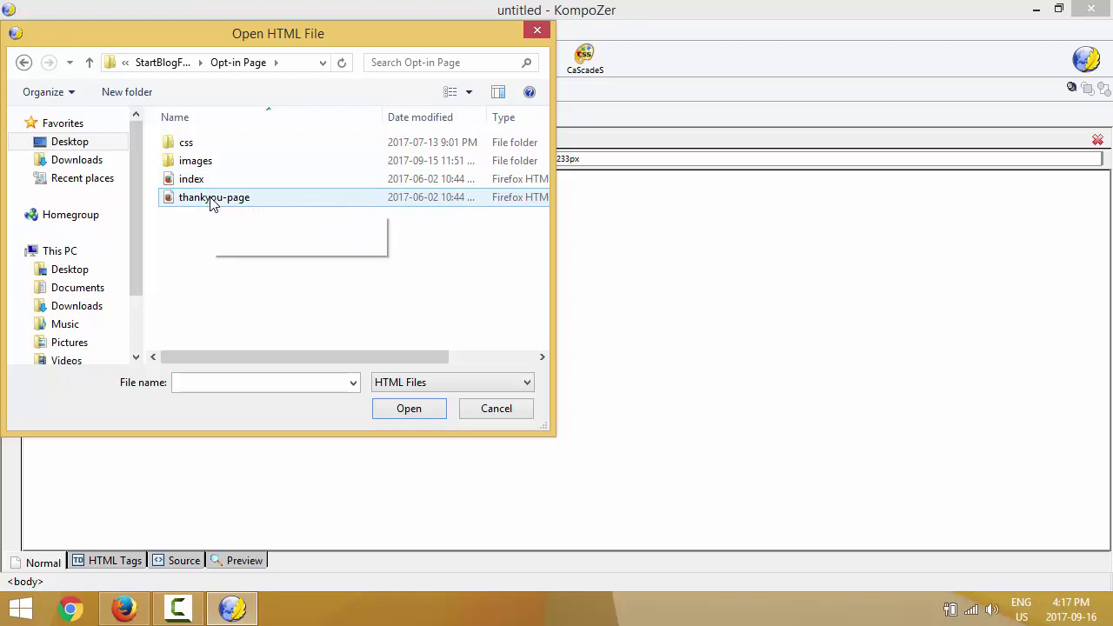
click(211, 199)
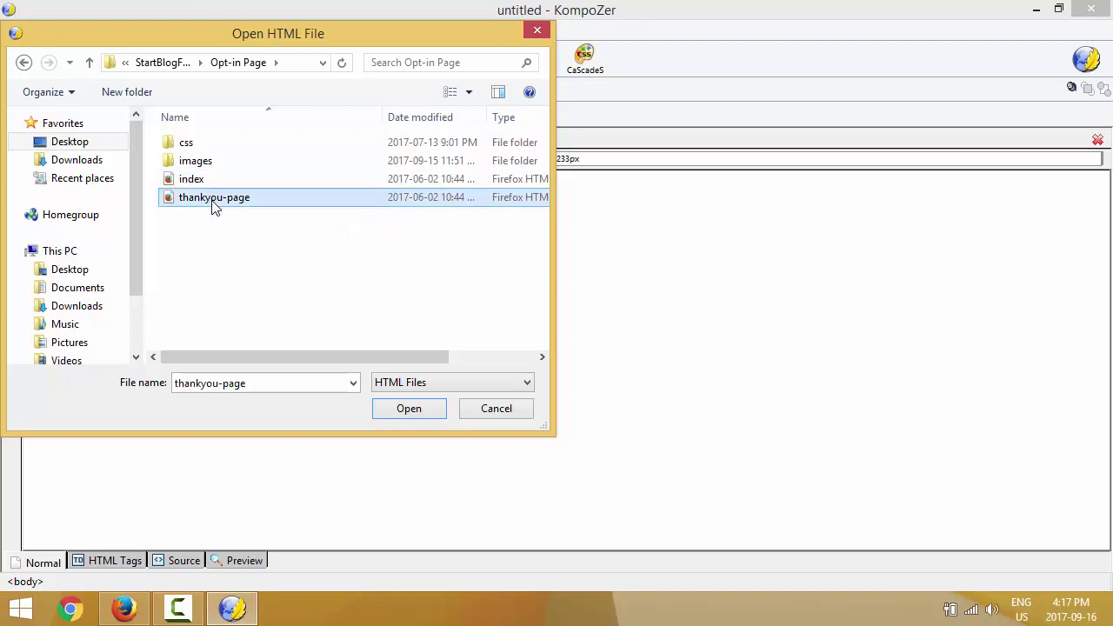
click(409, 411)
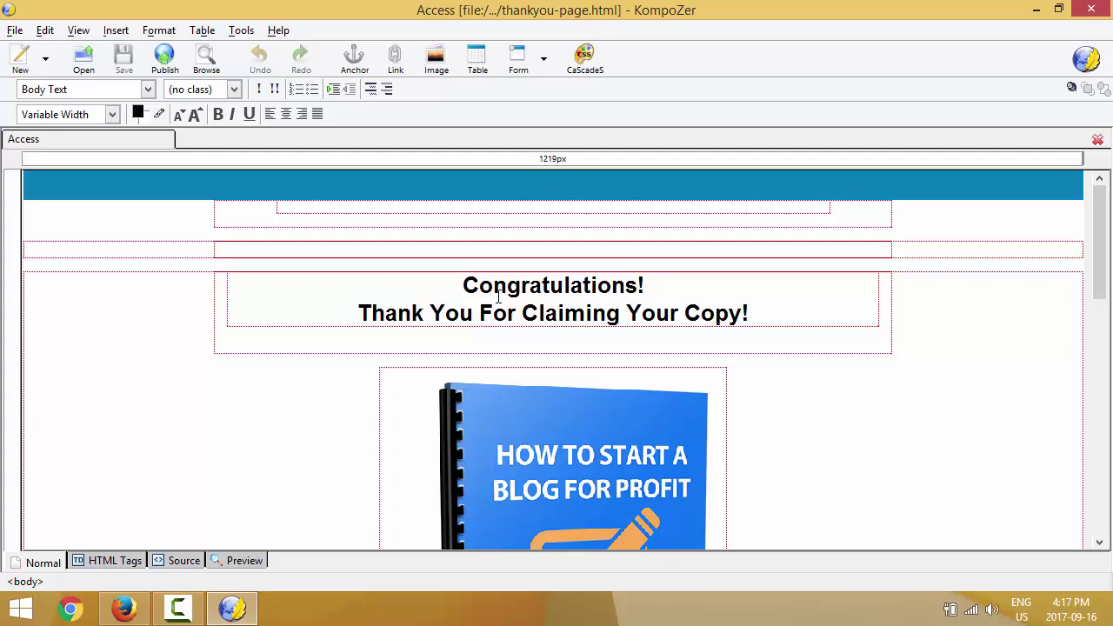
Delete the whole Recommended Resource section, including its special offer placeholder, course access link and dashed red frame.
scroll(498, 297, down, 6)
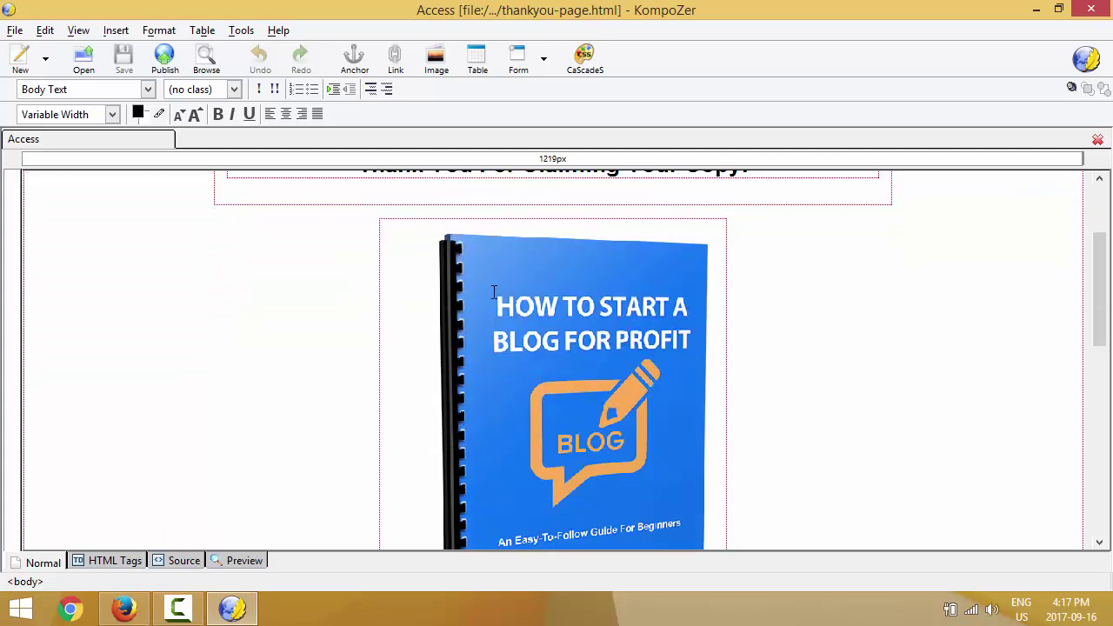
scroll(493, 292, down, 8)
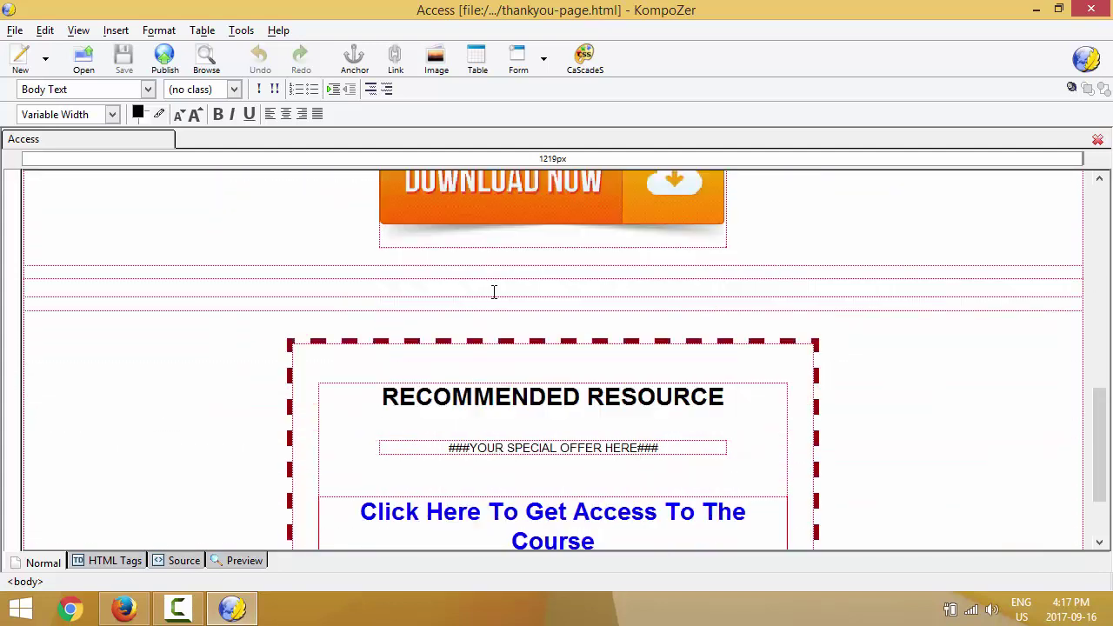
scroll(493, 292, down, 2)
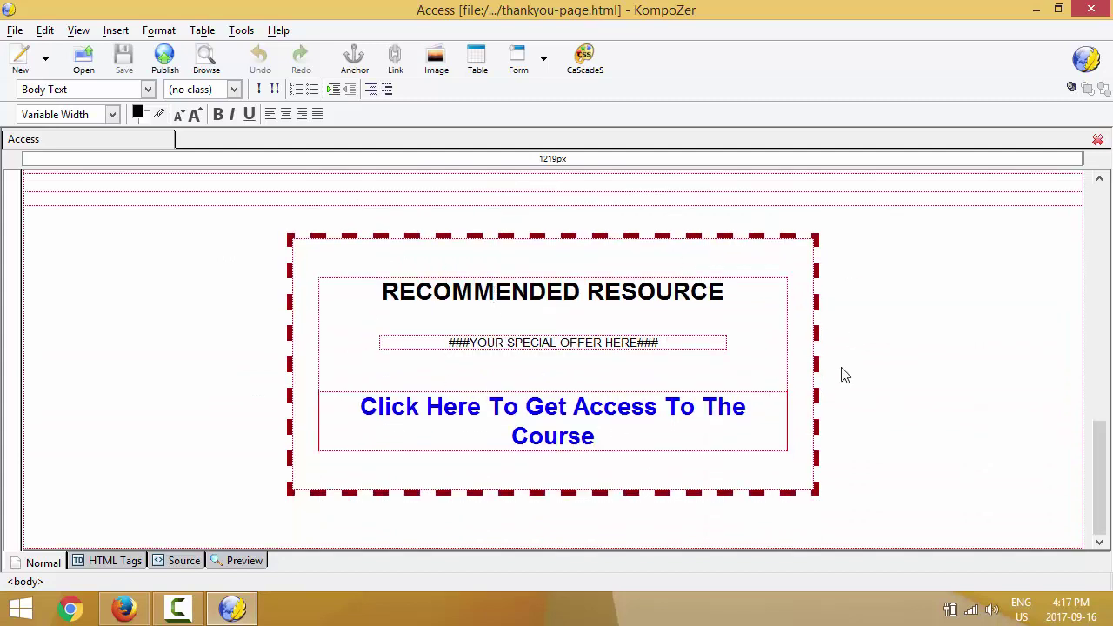
click(599, 441)
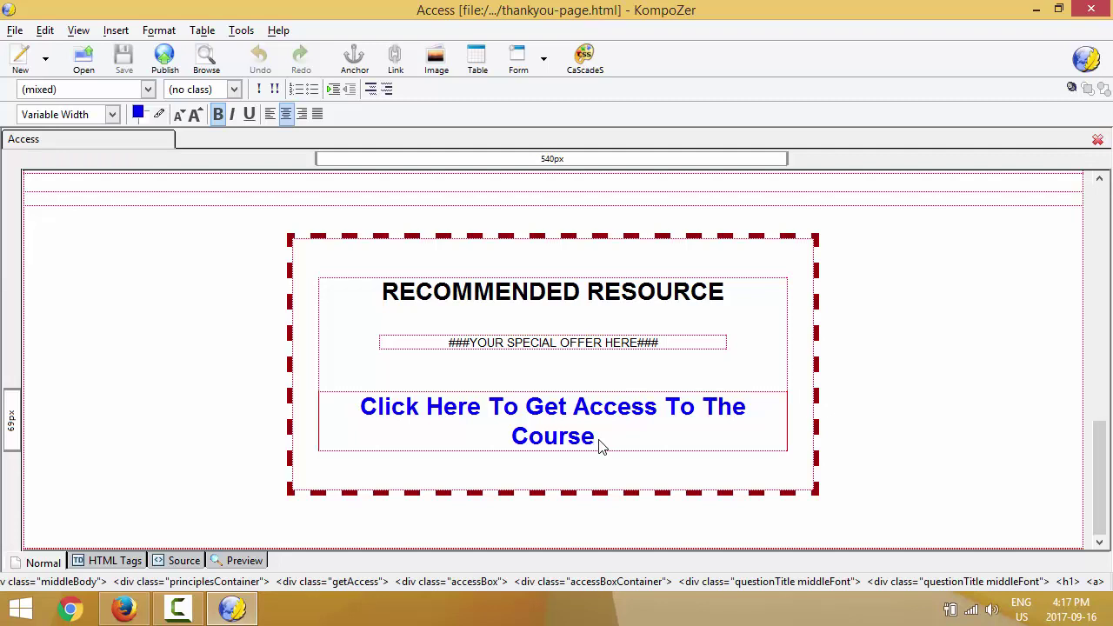
mouse_move(596, 443)
mouse_down()
mouse_move(587, 438)
mouse_move(596, 442)
mouse_up()
drag(596, 436, 379, 296)
key(Delete)
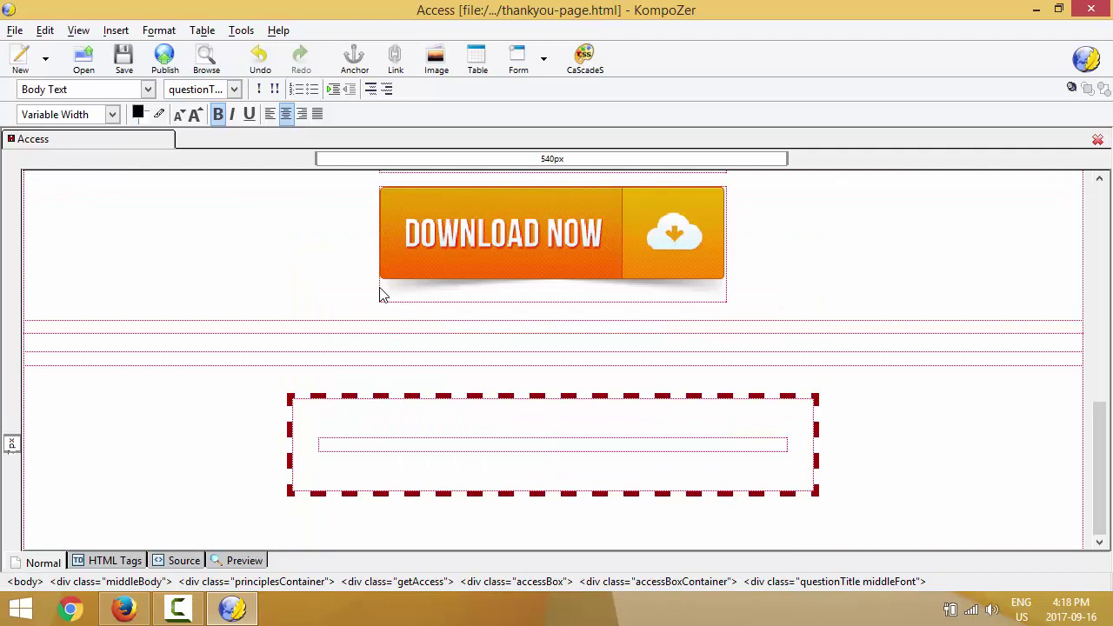
click(379, 295)
Delete the Download Now button image and the "How To Start a Blog For Profit" cover image.
scroll(379, 296, up, 3)
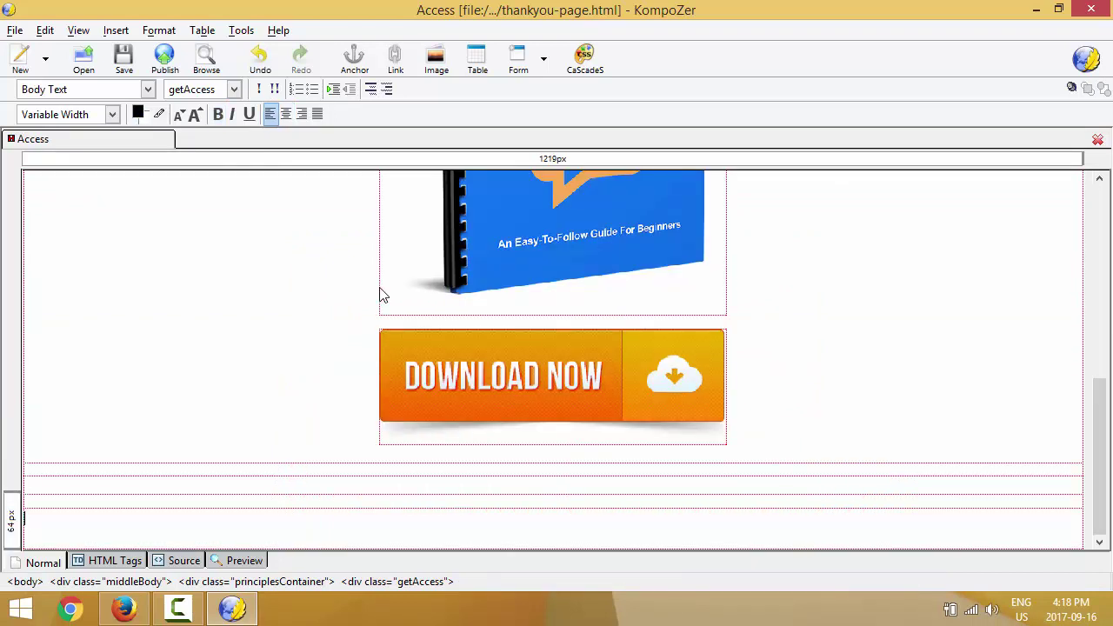
click(513, 374)
key(Delete)
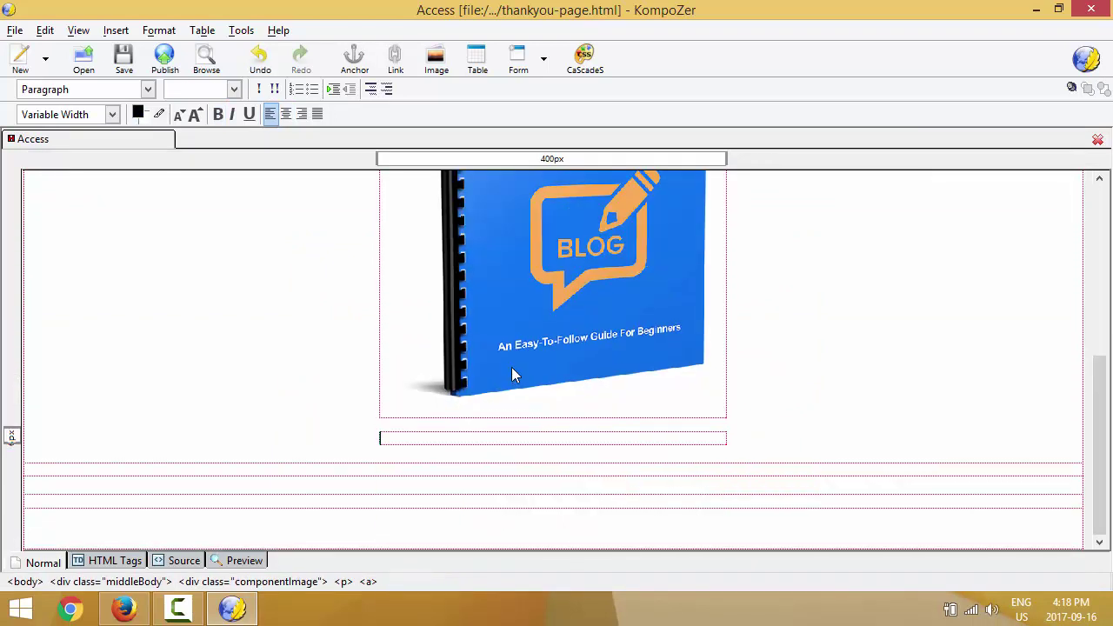
scroll(513, 374, up, 2)
click(511, 367)
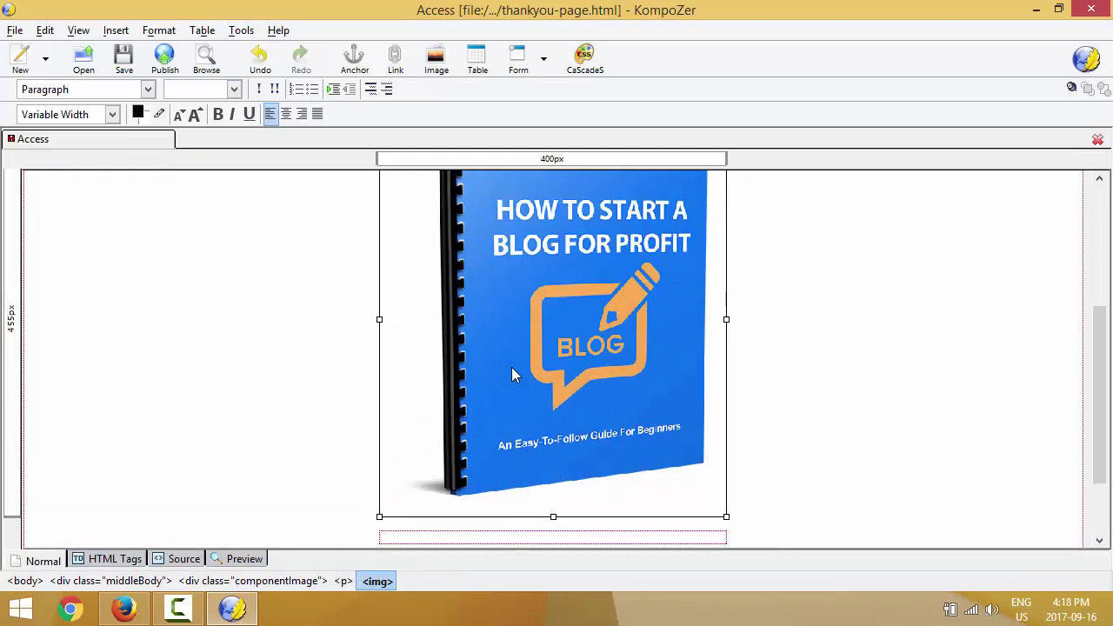
key(Delete)
Delete the two empty image containers below the Congratulations heading.
scroll(511, 372, up, 3)
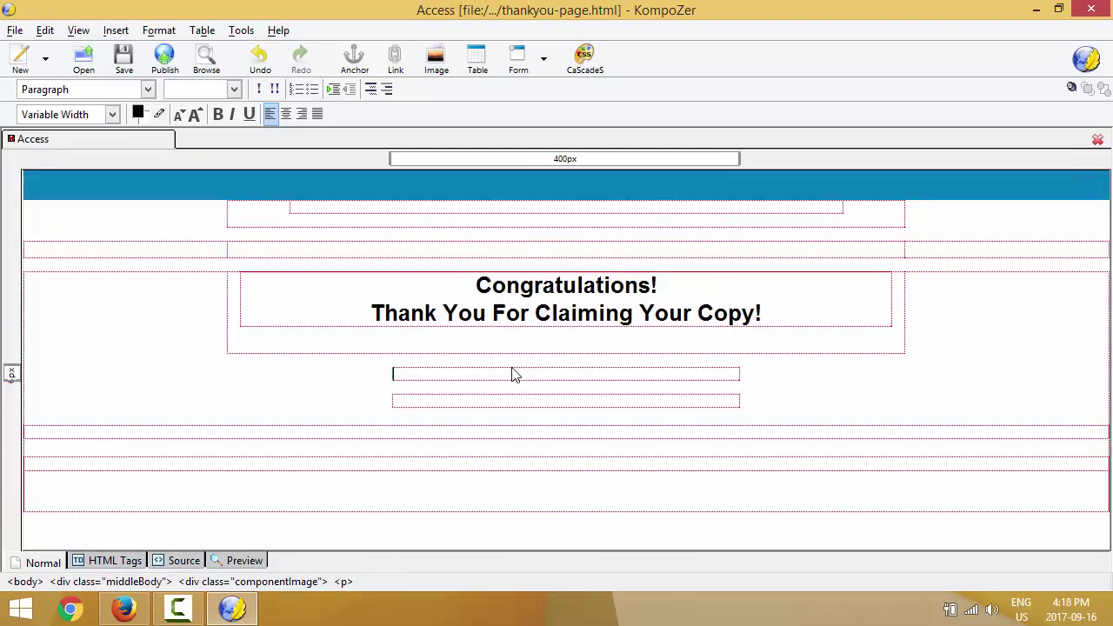
click(476, 408)
key(Delete)
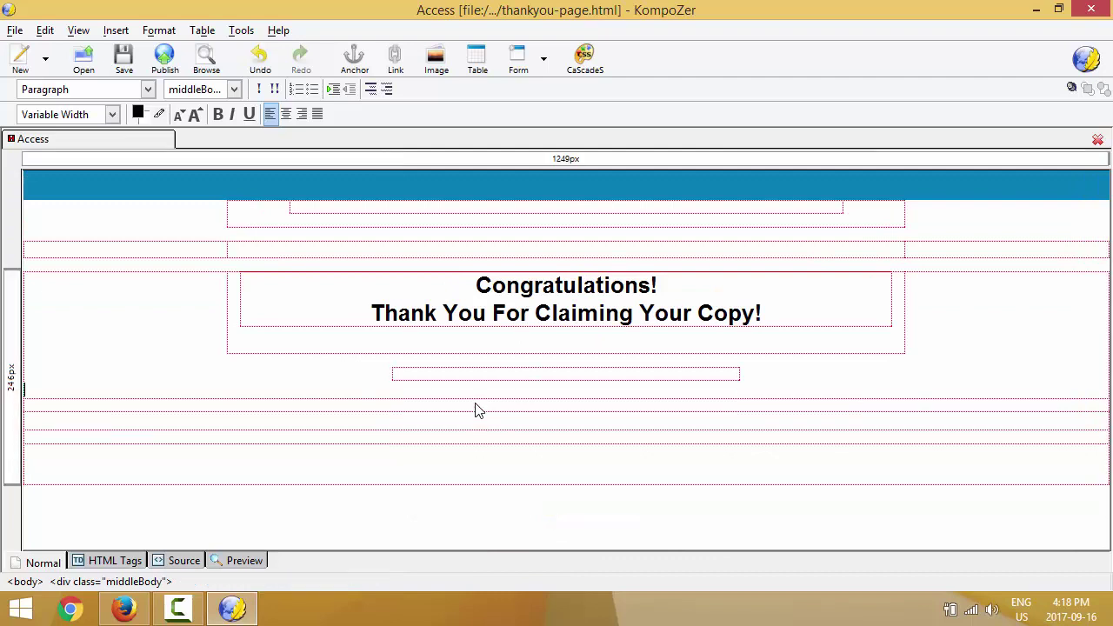
click(465, 381)
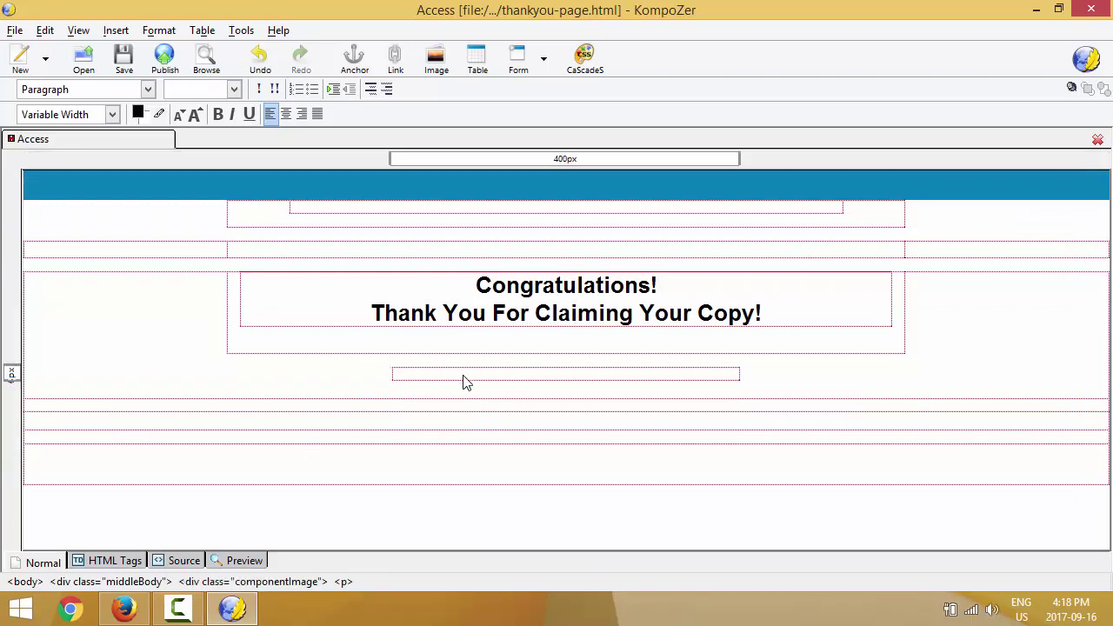
key(Delete)
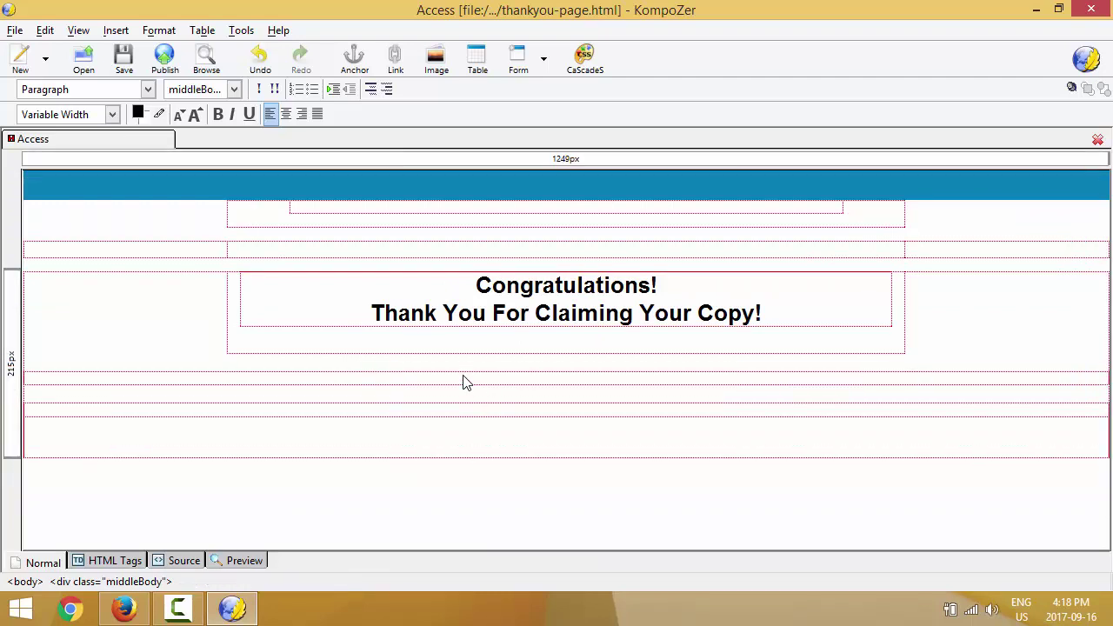
Replace the Congratulations heading text with the whole "Thank You For Signing Up!..." message copied from the Notepad document.
drag(758, 312, 496, 287)
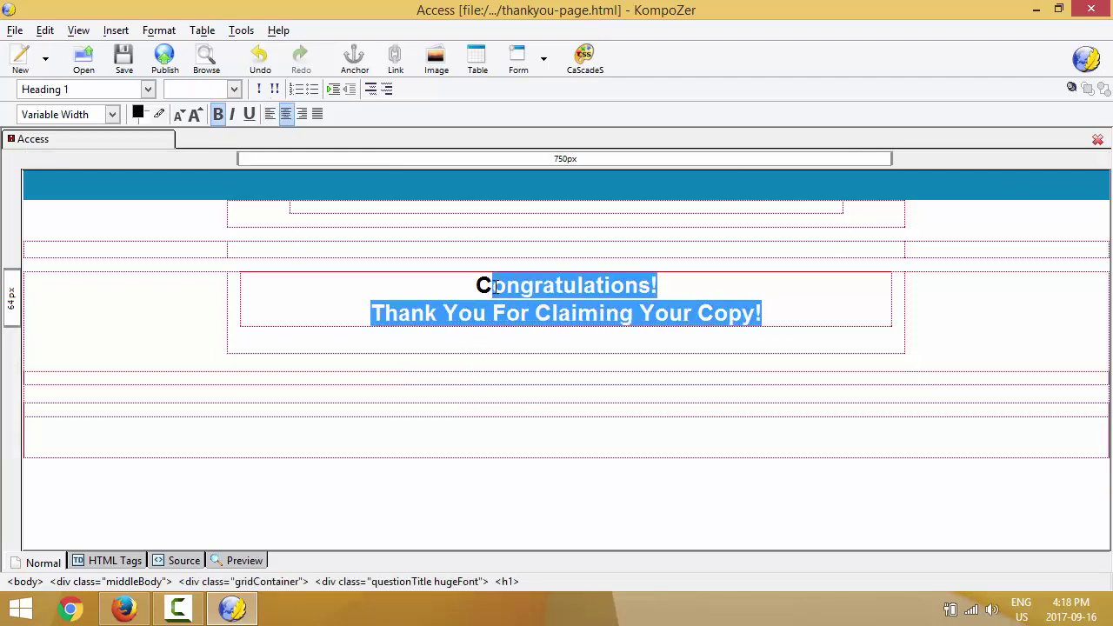
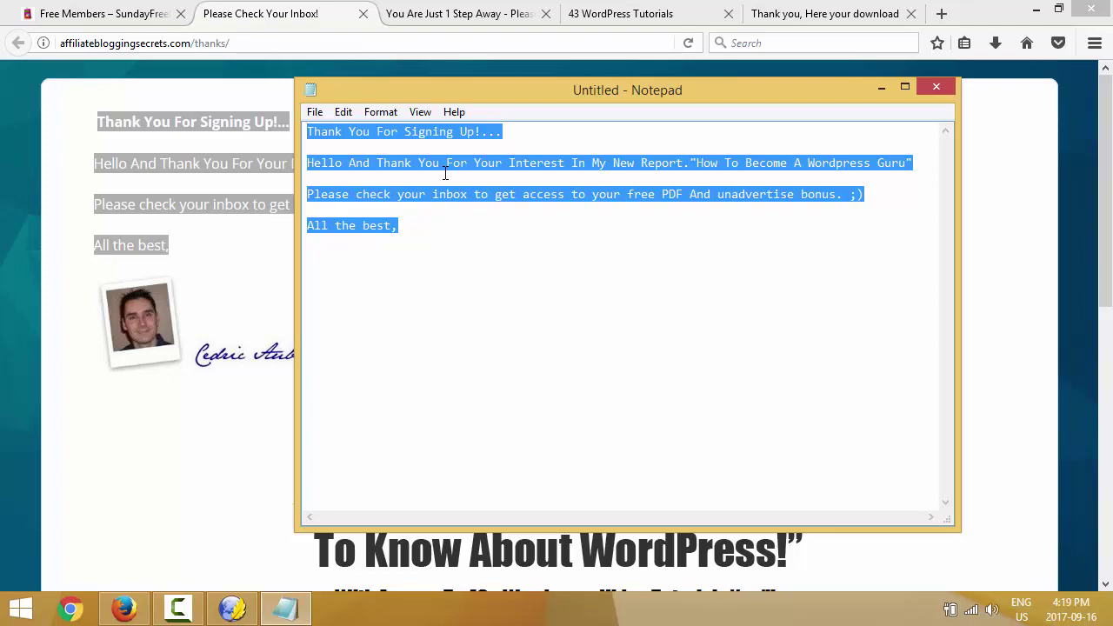
right_click(429, 133)
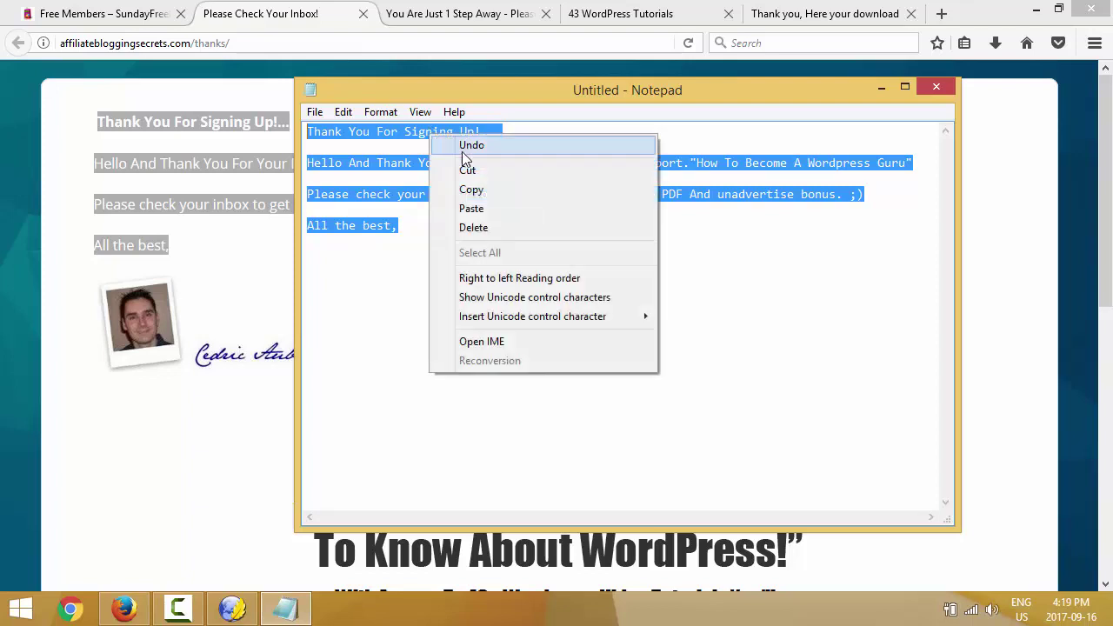
click(473, 189)
click(880, 88)
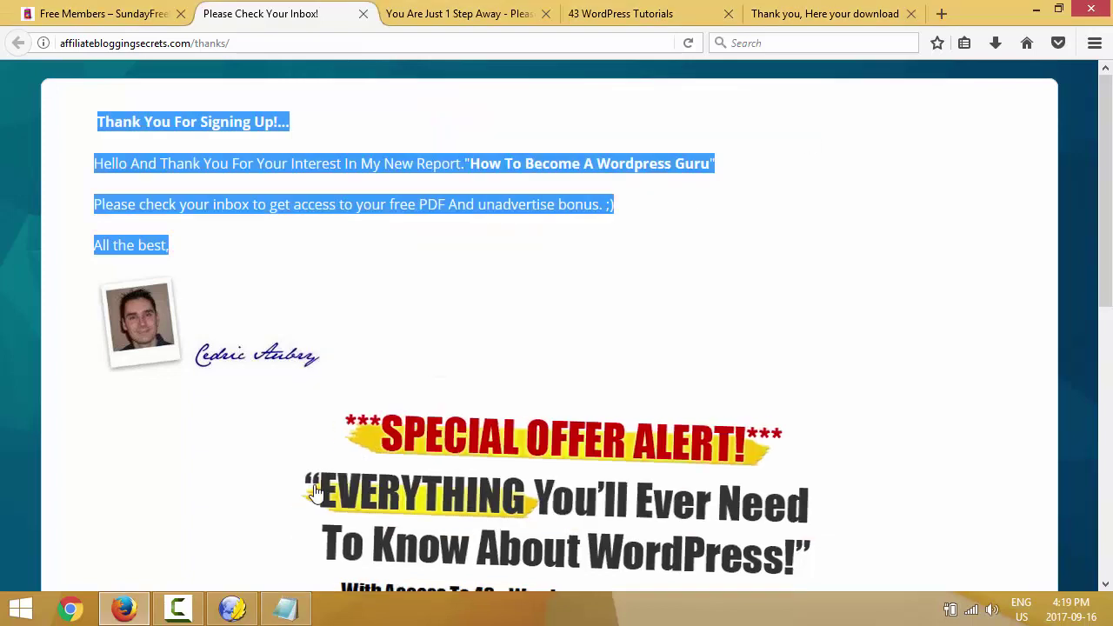
click(231, 608)
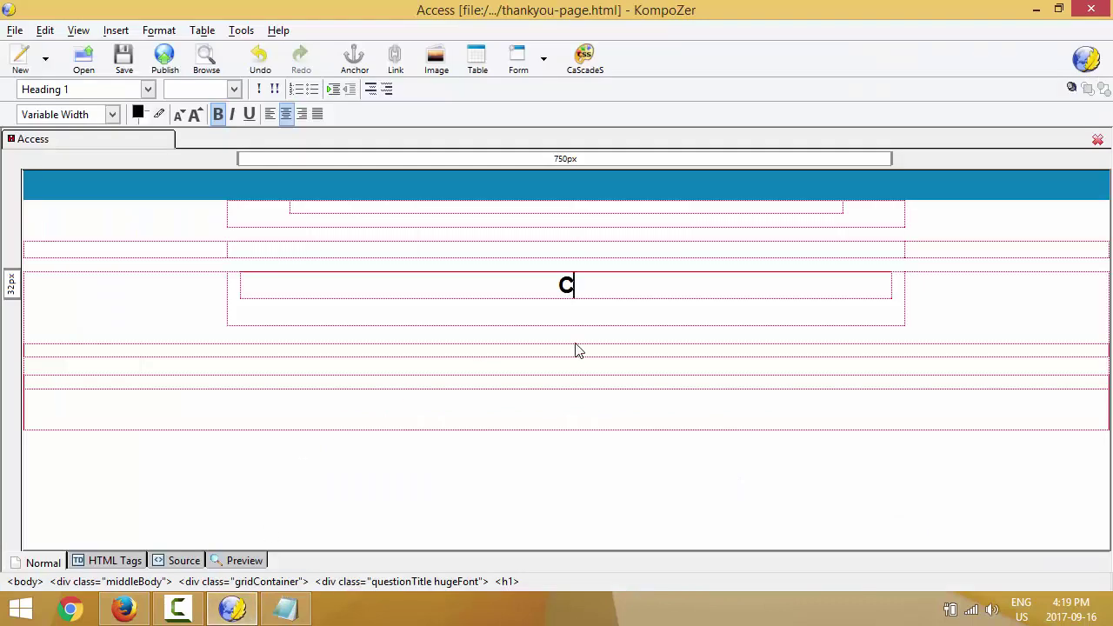
key(ctrl+v)
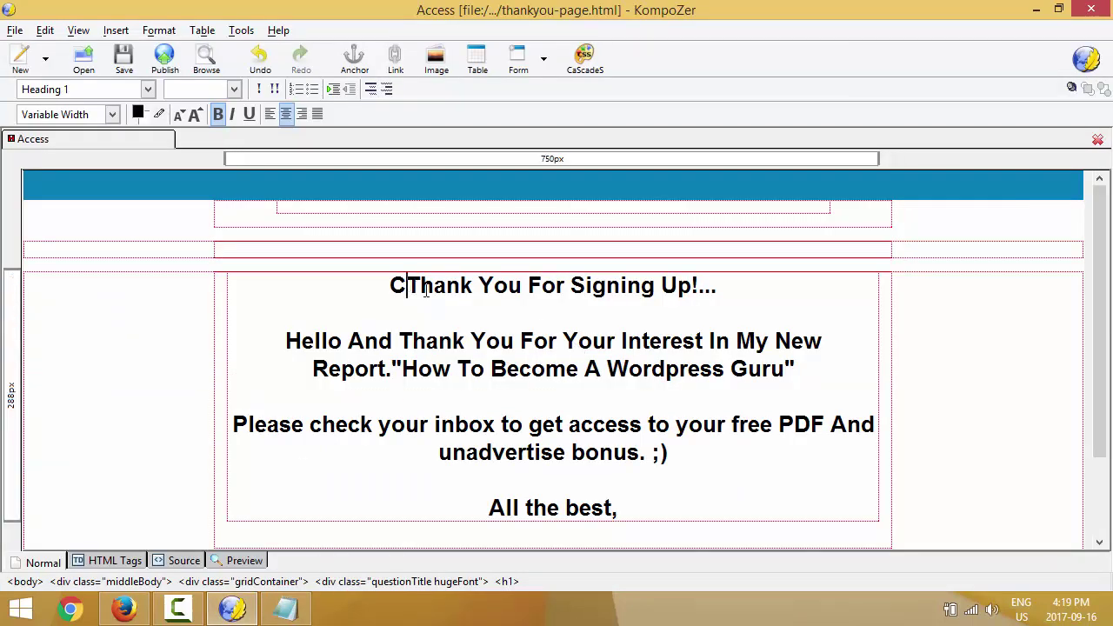
key(BackSpace)
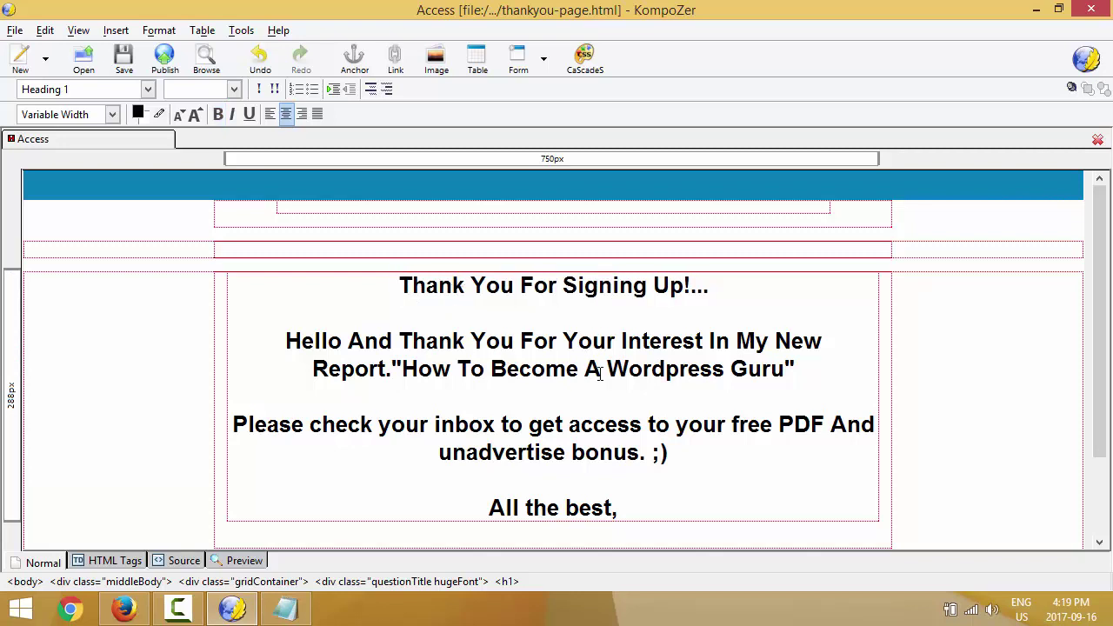
Change the report title quoted in the message to "How To Start A Blog For Profit".
drag(787, 368, 493, 369)
text(Start )
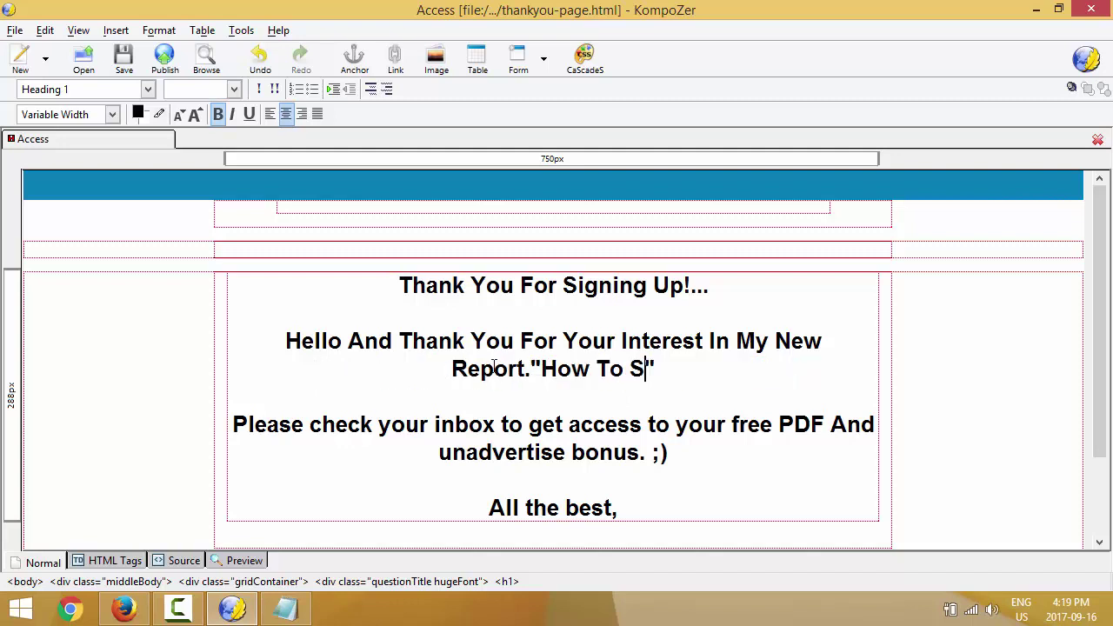
text(A Blog Fo)
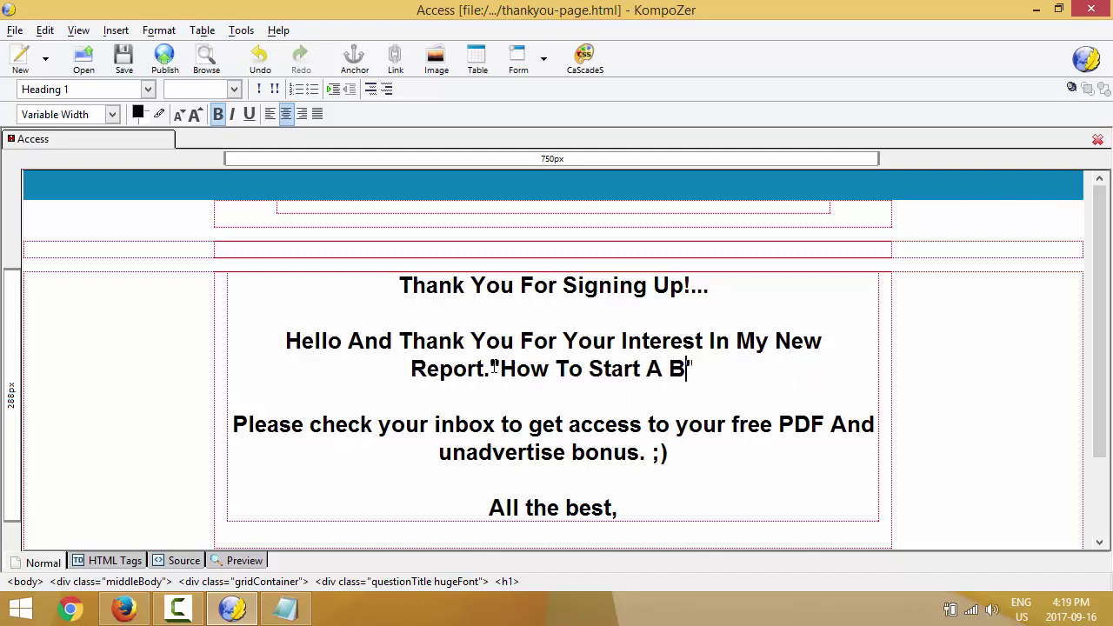
text(r Profit)
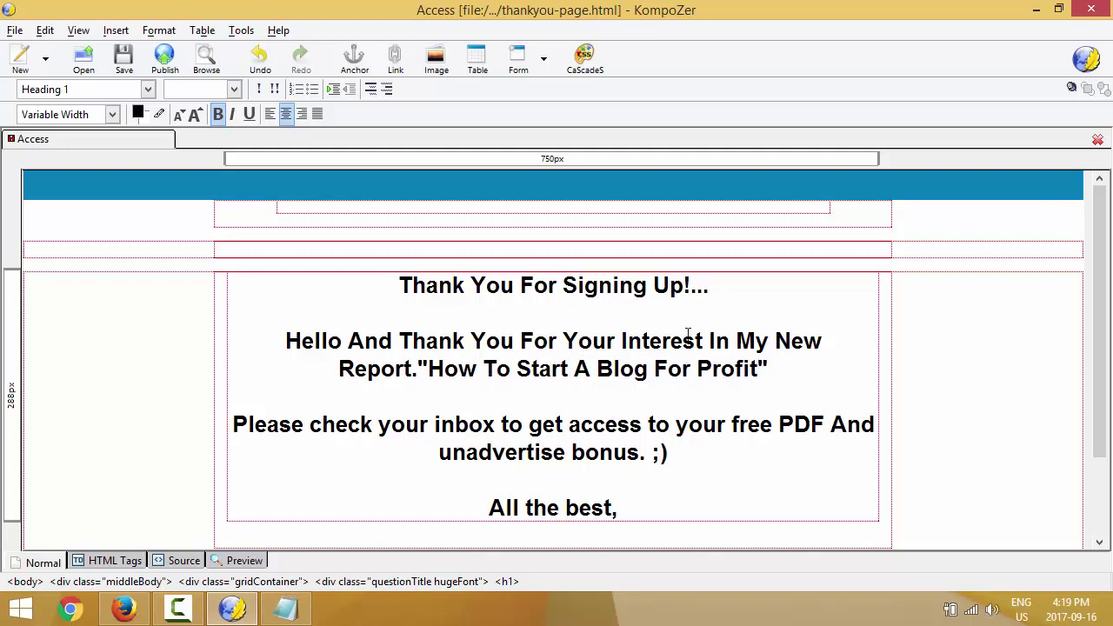
Add a line with the sender's first name below "All the best," as the sign-off.
click(622, 513)
key(Return)
text(CEd)
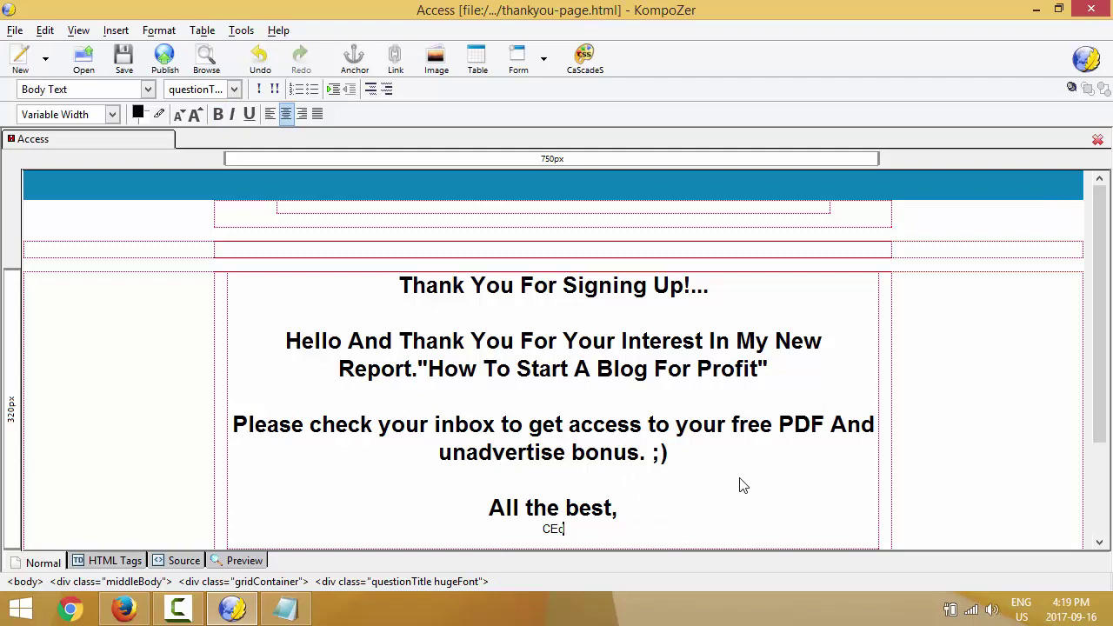
key(BackSpace)
key(BackSpace)
key(BackSpace)
text(edric)
Left-align the entire thank-you message, including the sign-off name.
drag(570, 529, 404, 289)
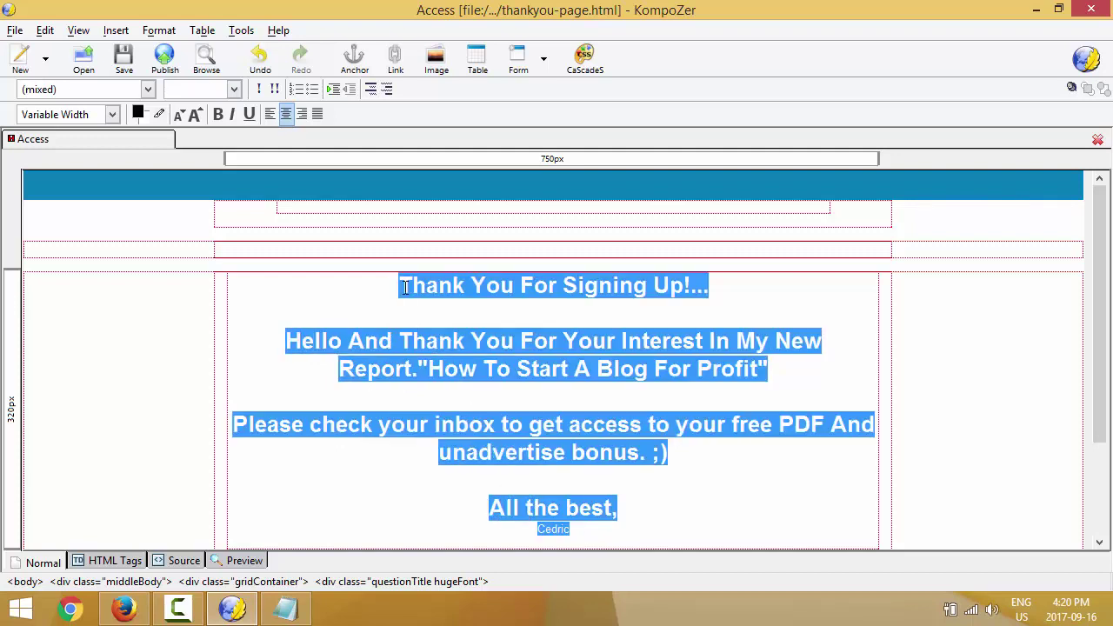
click(287, 119)
click(270, 118)
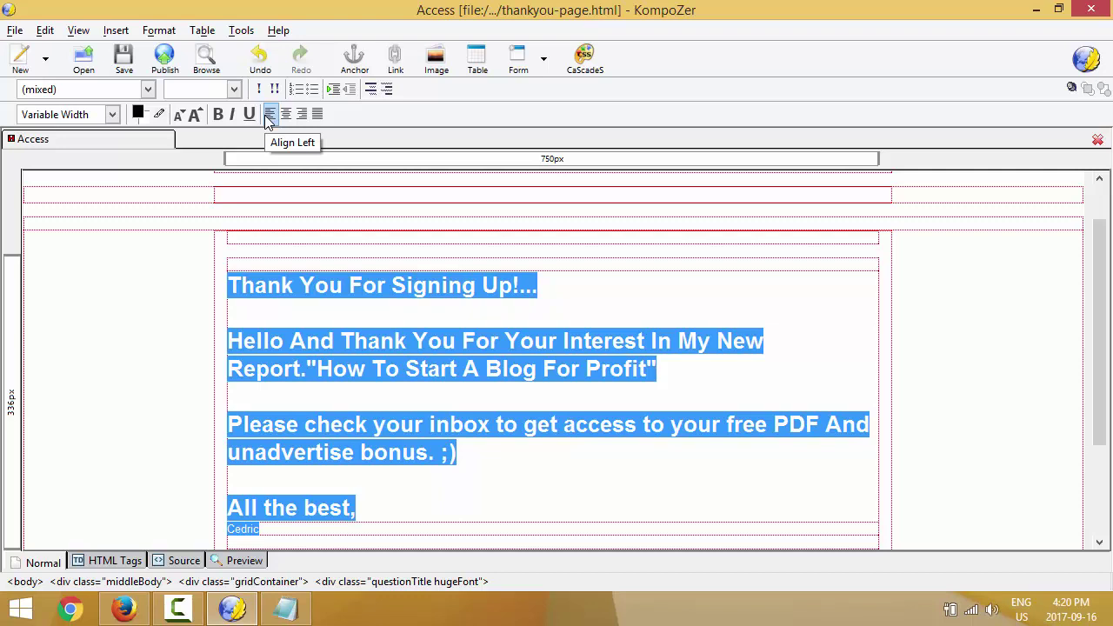
click(232, 281)
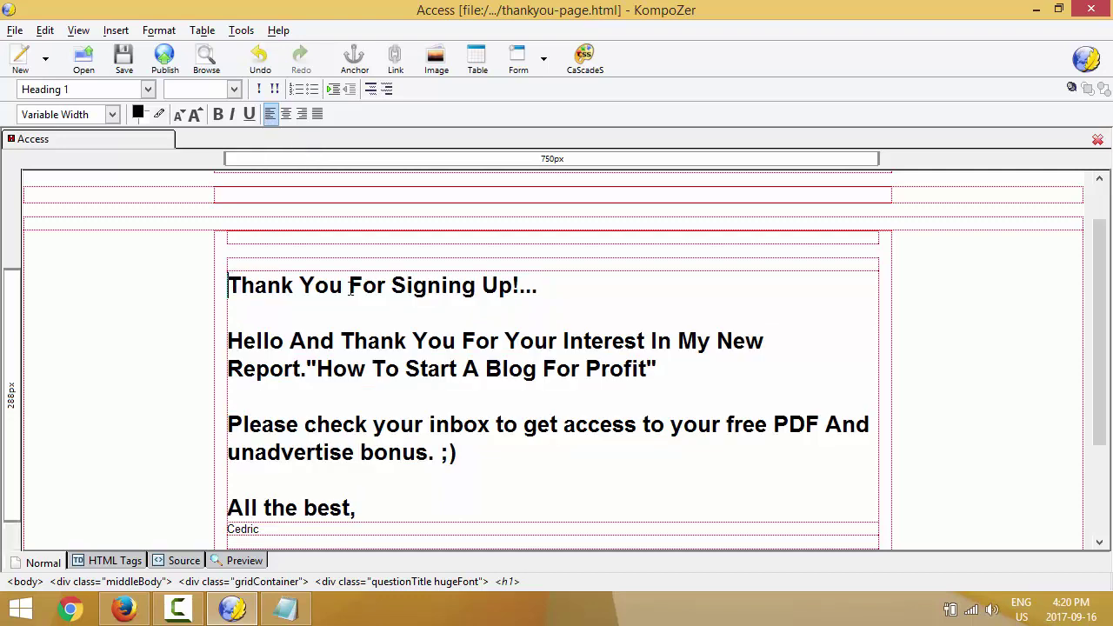
Format the message from "Thank You For Signing Up!..." through "All the best," as Body Text and align it left.
scroll(358, 295, down, 1)
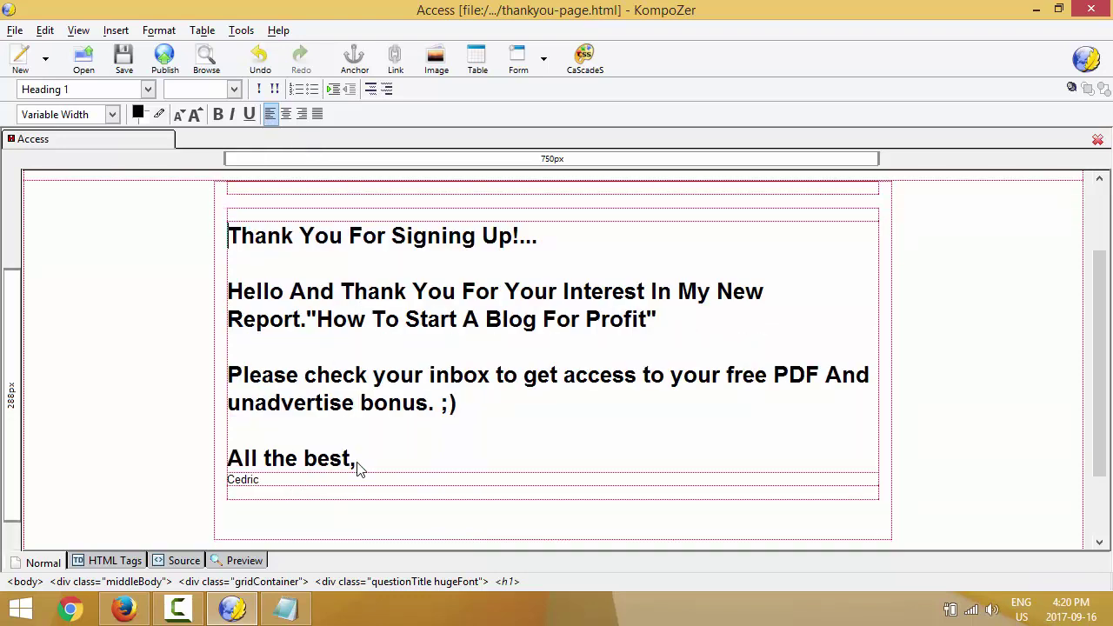
drag(355, 463, 182, 213)
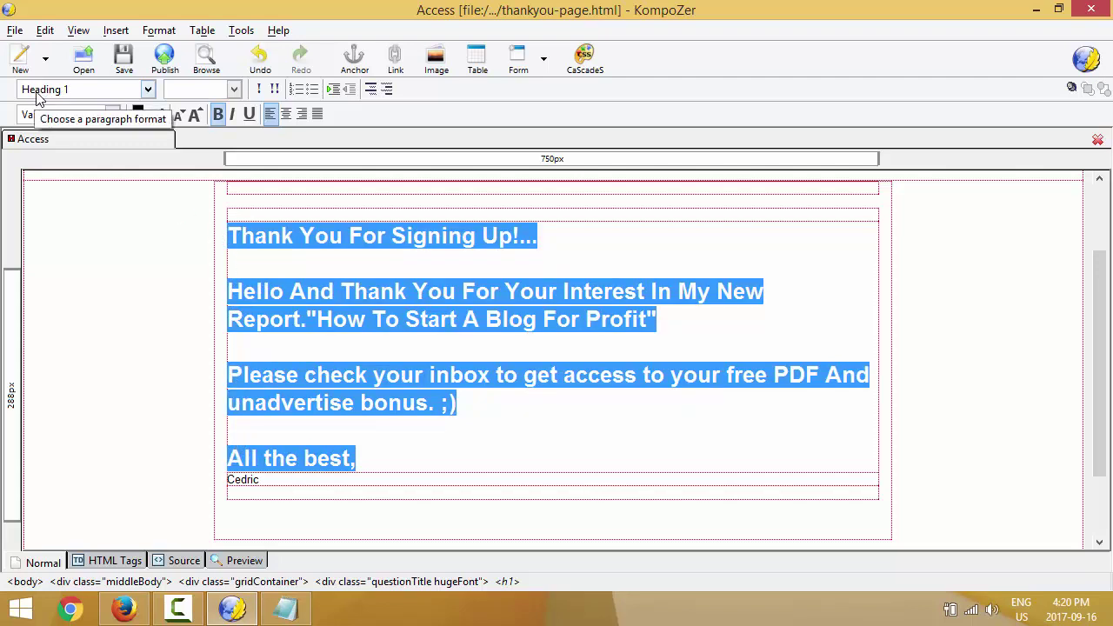
click(148, 89)
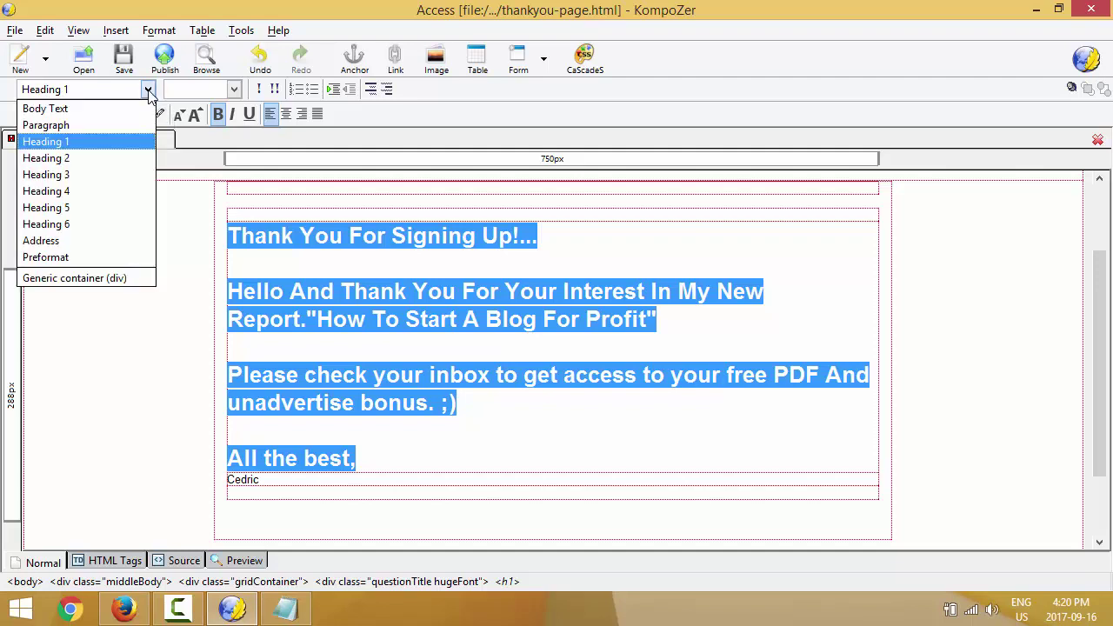
click(107, 108)
click(366, 367)
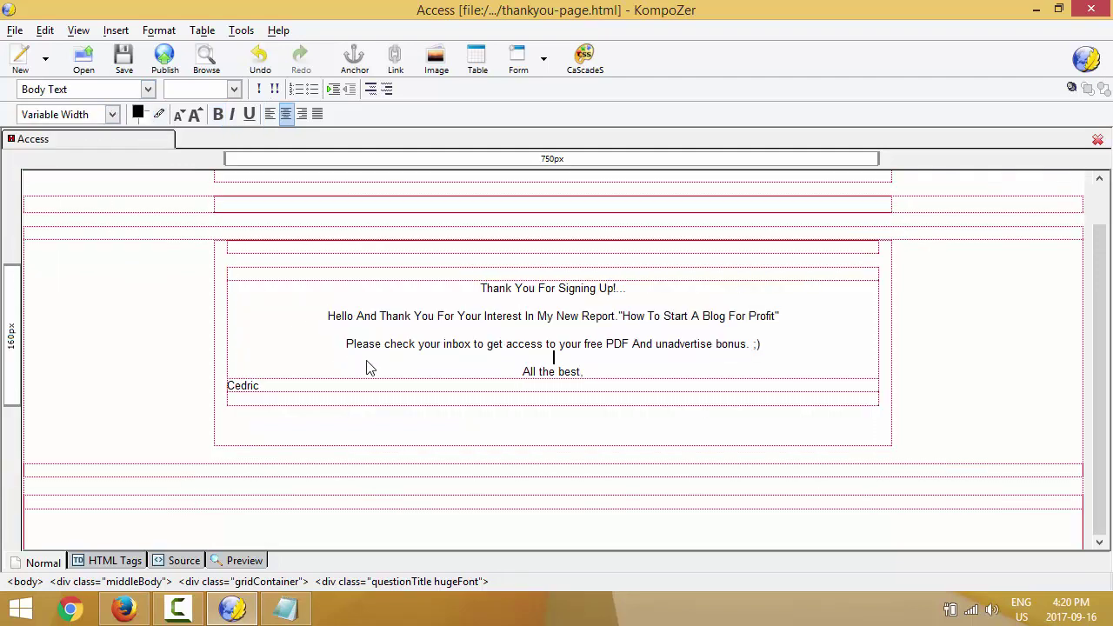
drag(588, 376, 482, 293)
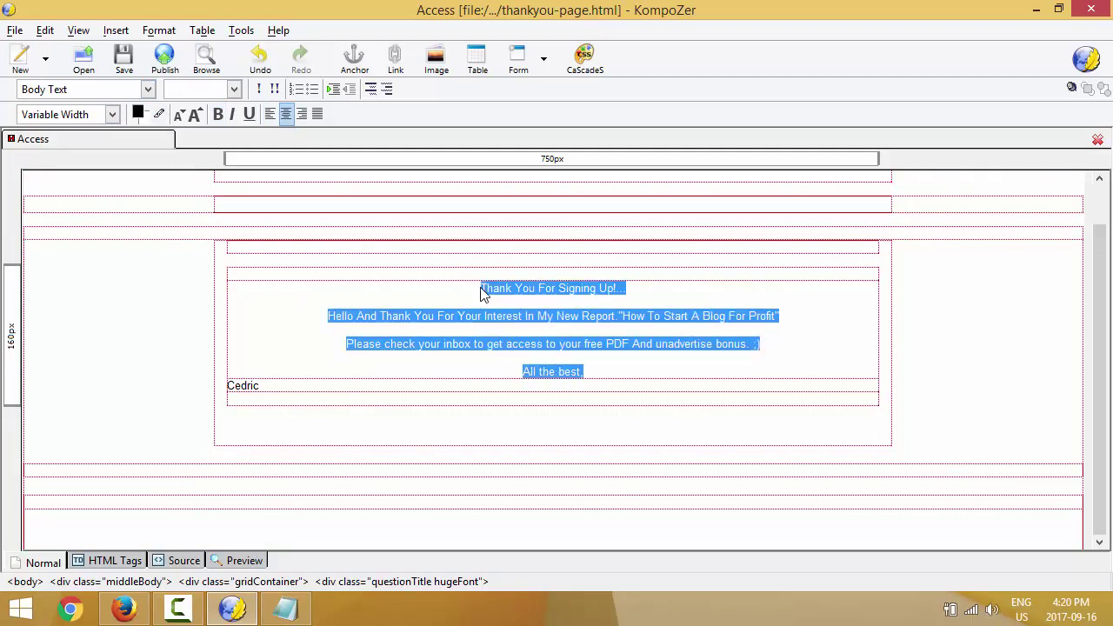
click(270, 114)
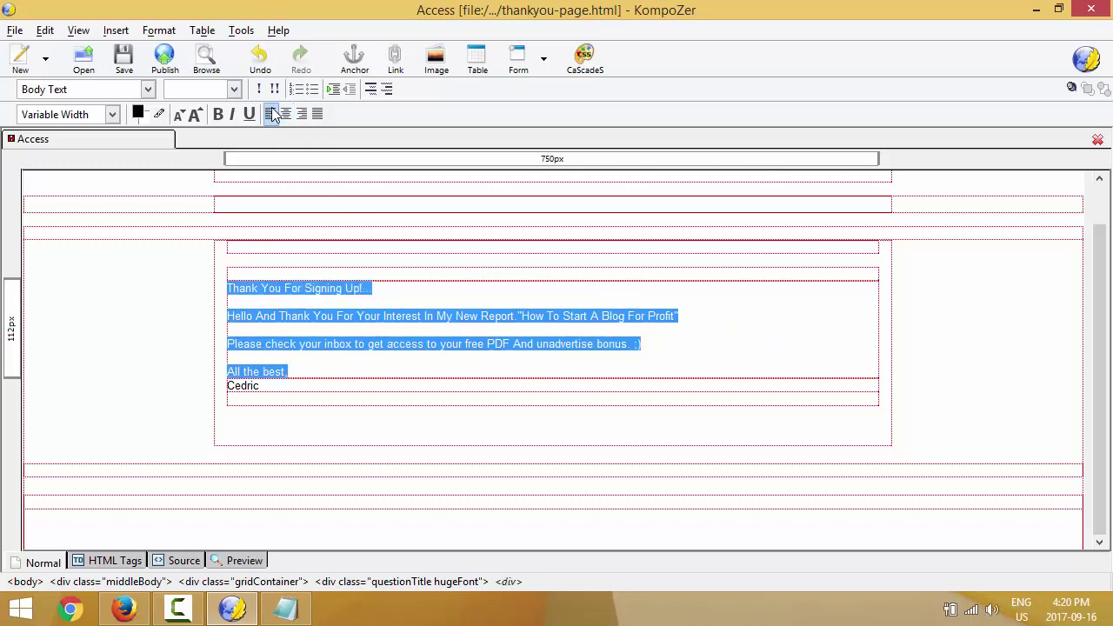
click(301, 378)
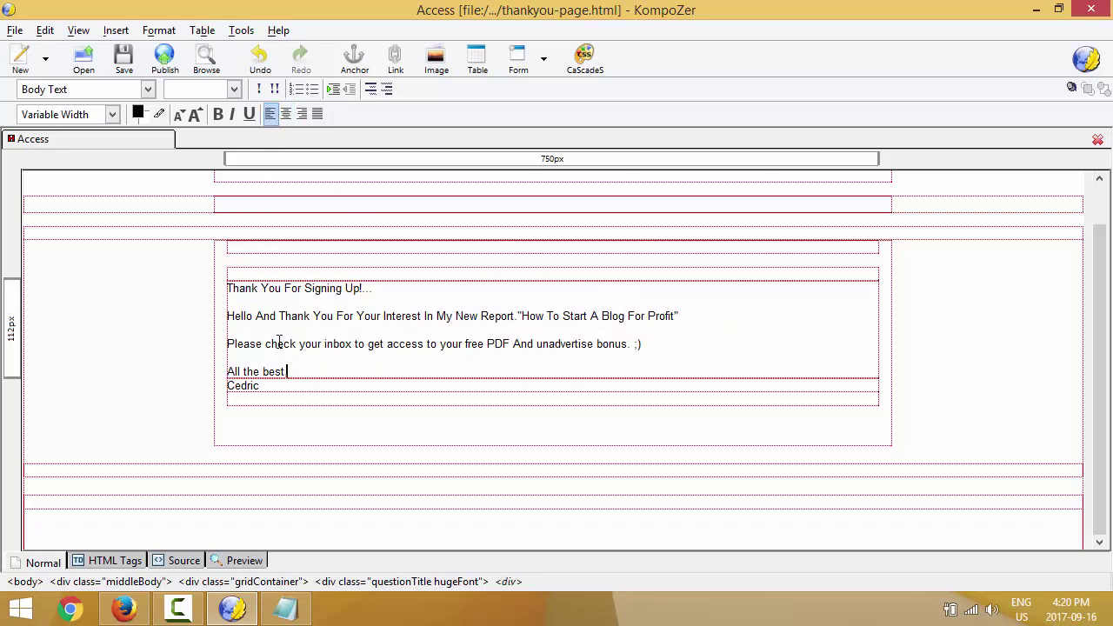
Remove the surplus empty blocks between the blue header band and the thank-you message.
scroll(309, 256, up, 1)
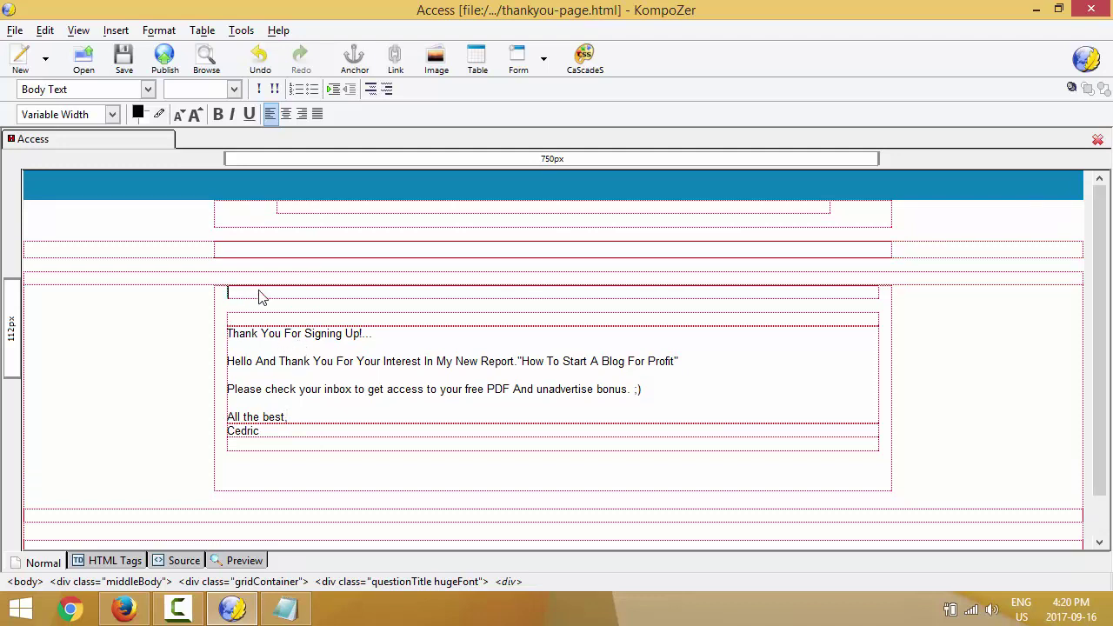
click(415, 277)
key(BackSpace)
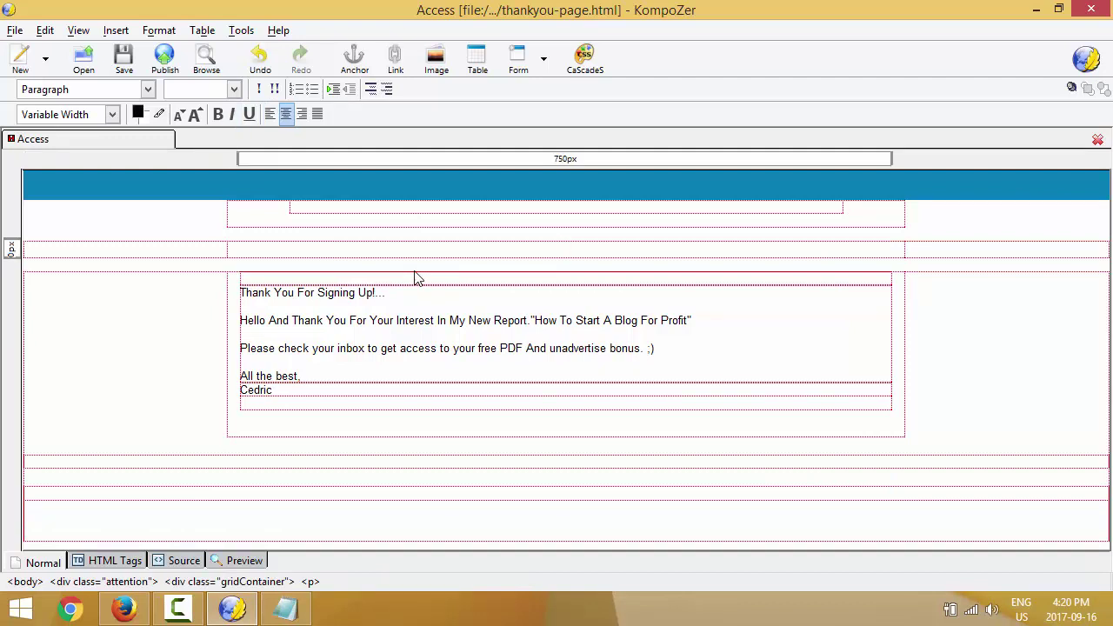
key(BackSpace)
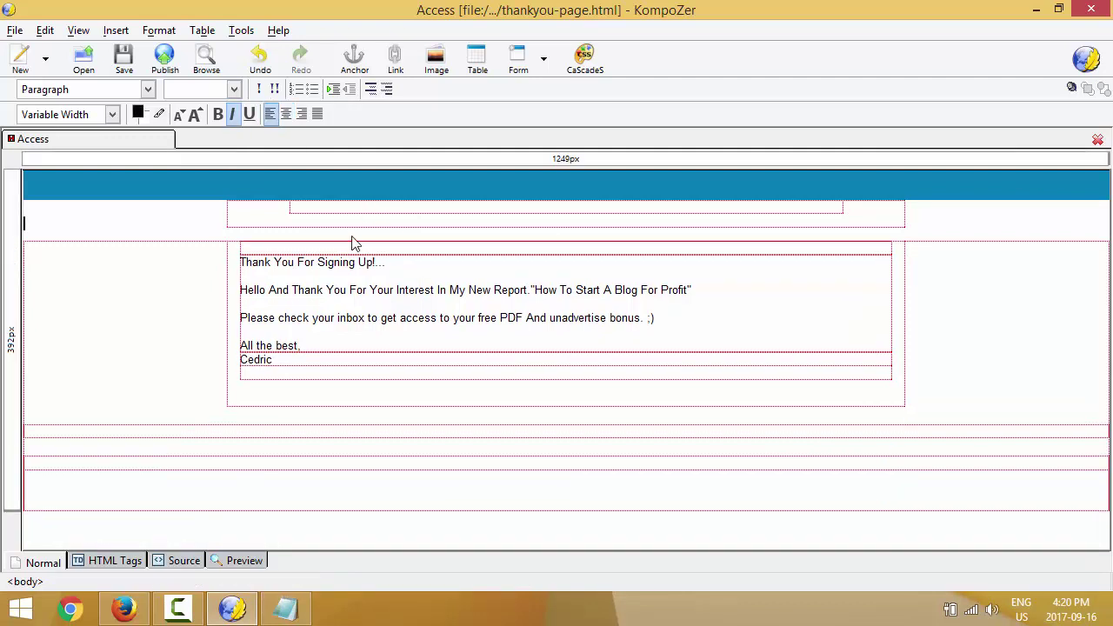
Set the font of the whole message and sign-off to Verdana and increase the text size by one step.
drag(278, 364, 243, 264)
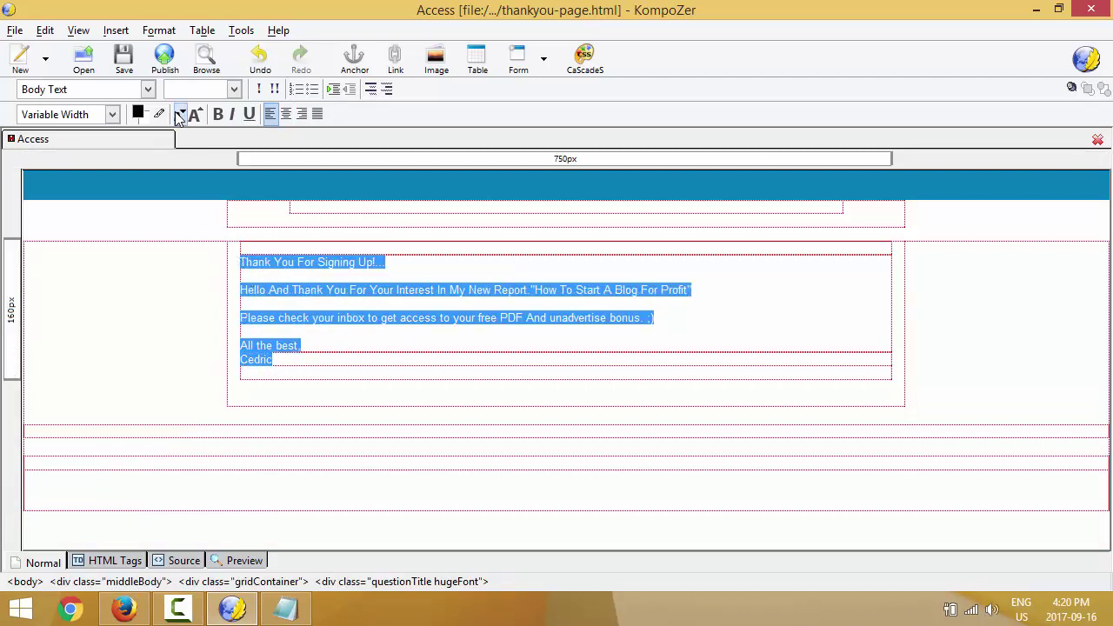
click(112, 114)
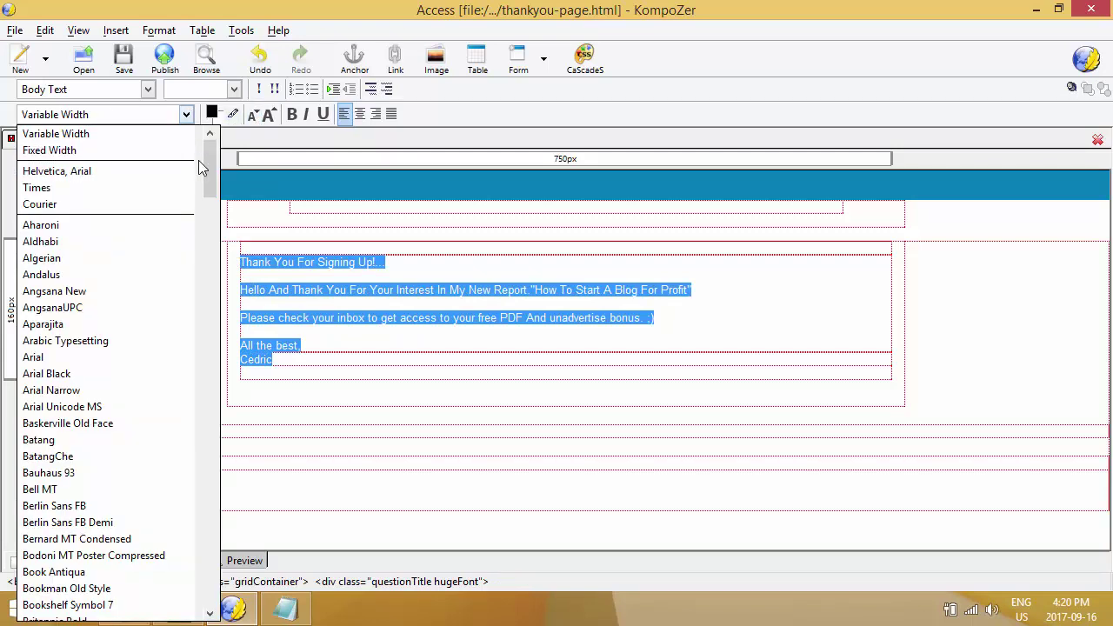
drag(208, 171, 212, 600)
click(94, 368)
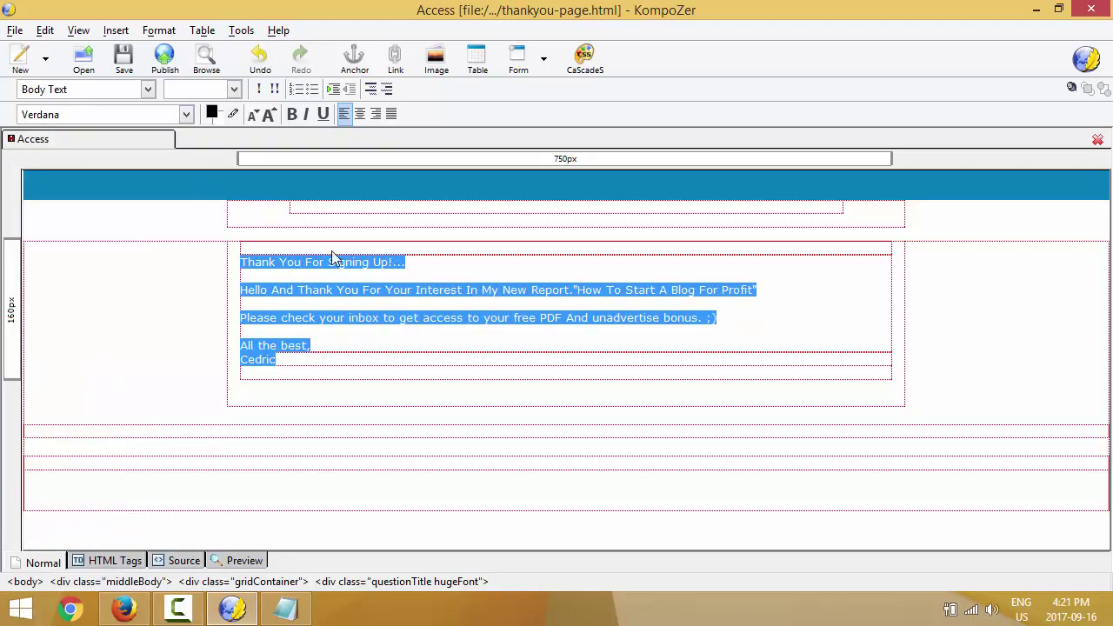
click(269, 117)
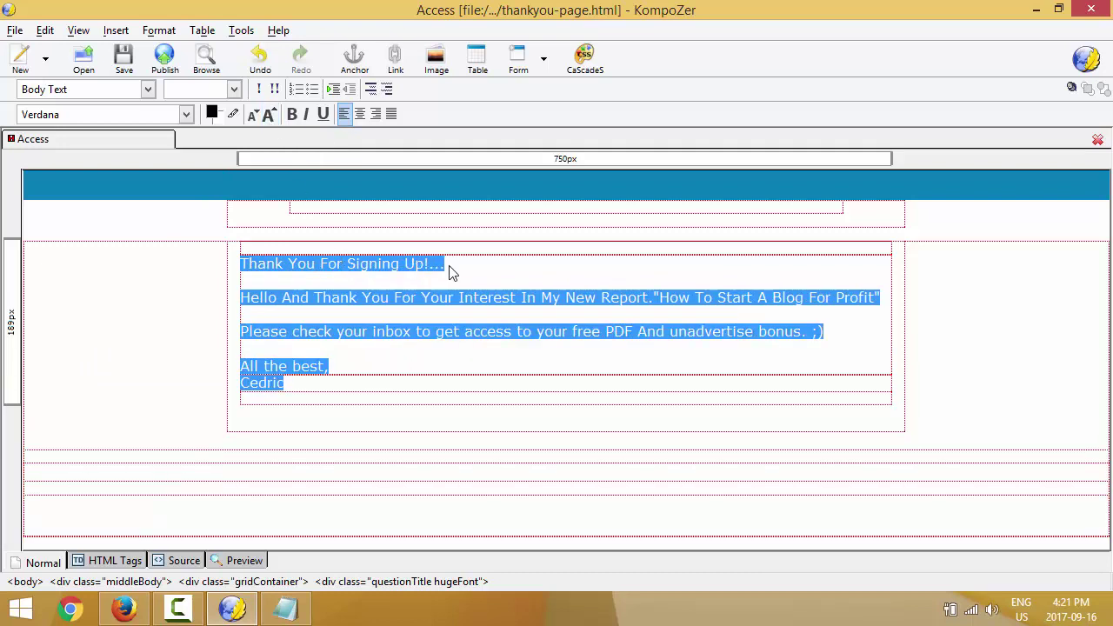
click(480, 280)
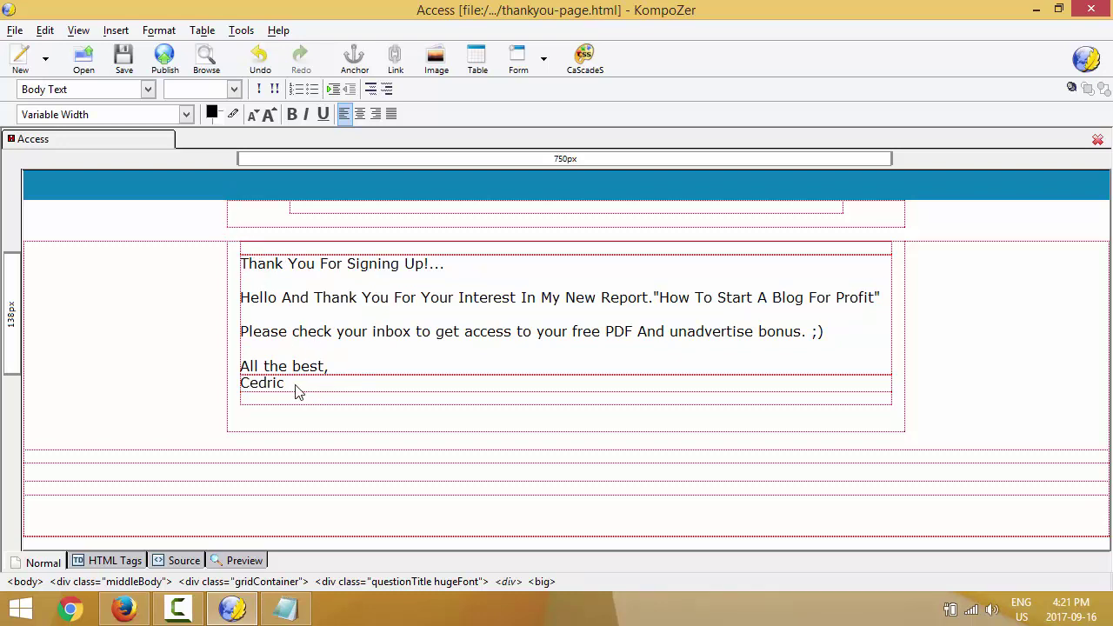
drag(296, 391, 216, 183)
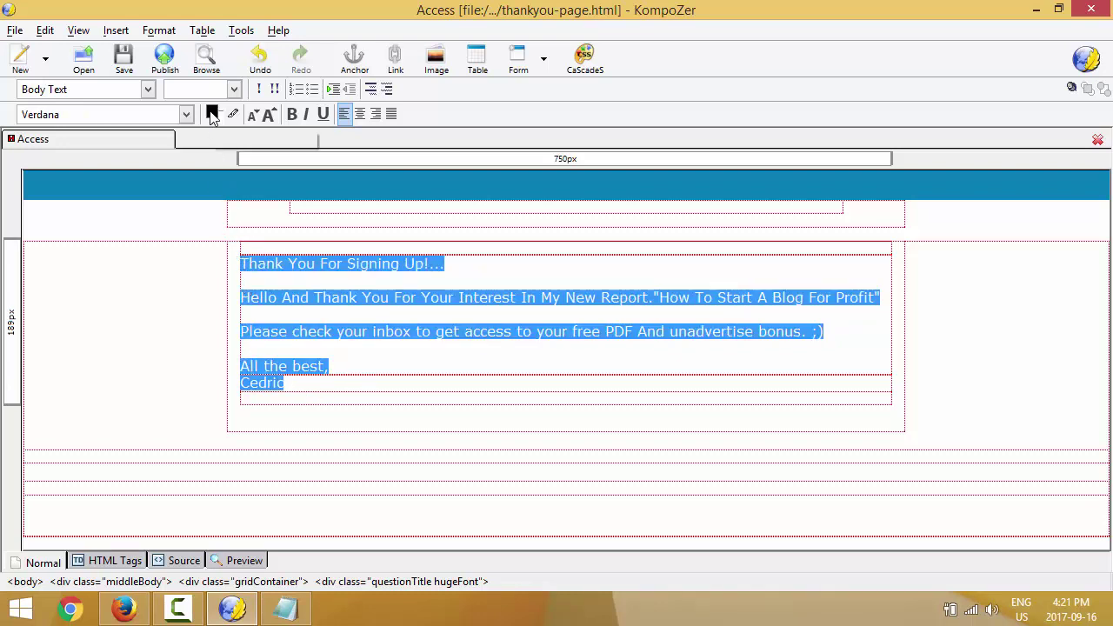
click(306, 391)
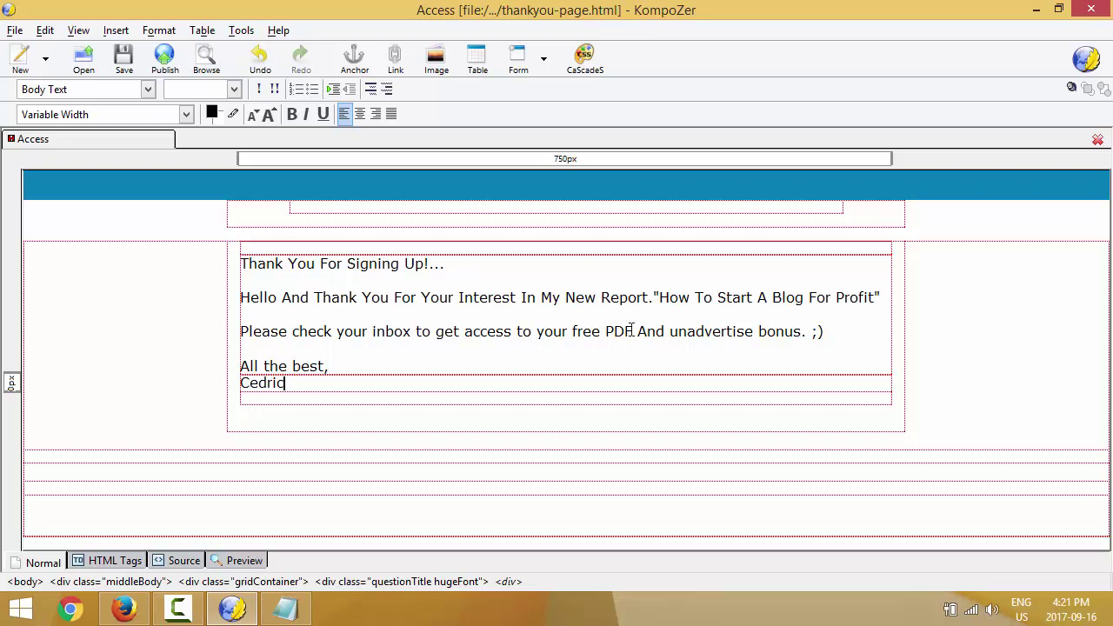
Delete "And unadvertise bonus." from the inbox sentence so it ends with "your free PDF ;)".
click(849, 333)
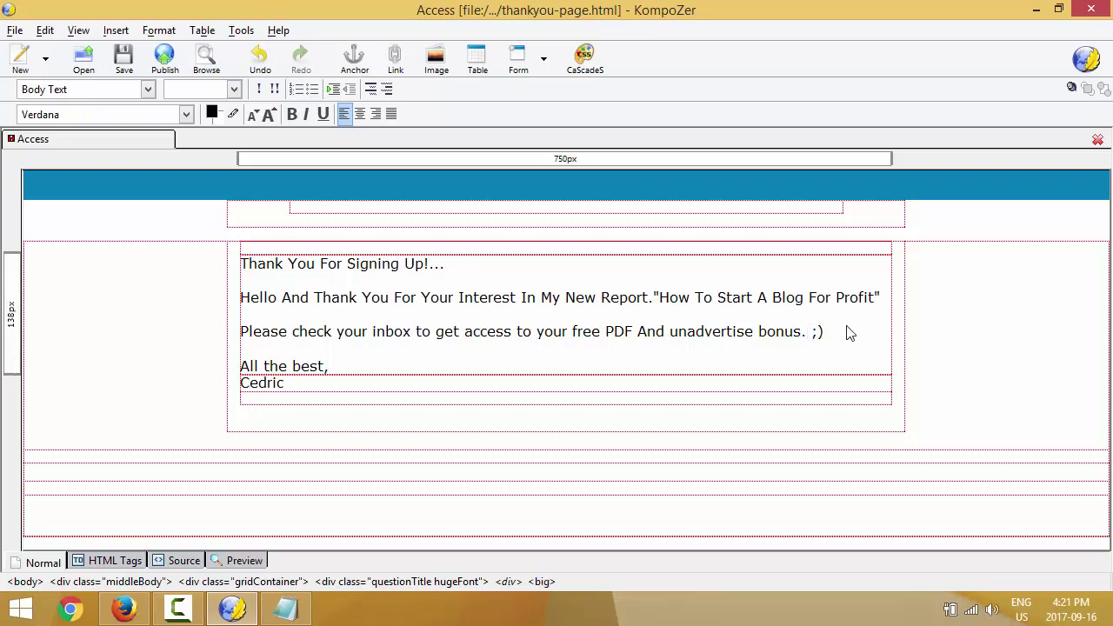
key(BackSpace)
key(BackSpace)
key(BackSpace)
key(BackSpace)
key(BackSpace)
key(BackSpace)
key(BackSpace)
key(BackSpace)
key(BackSpace)
key(BackSpace)
key(BackSpace)
key(BackSpace)
key(BackSpace)
key(BackSpace)
key(BackSpace)
key(BackSpace)
key(BackSpace)
key(BackSpace)
key(BackSpace)
key(BackSpace)
key(BackSpace)
key(BackSpace)
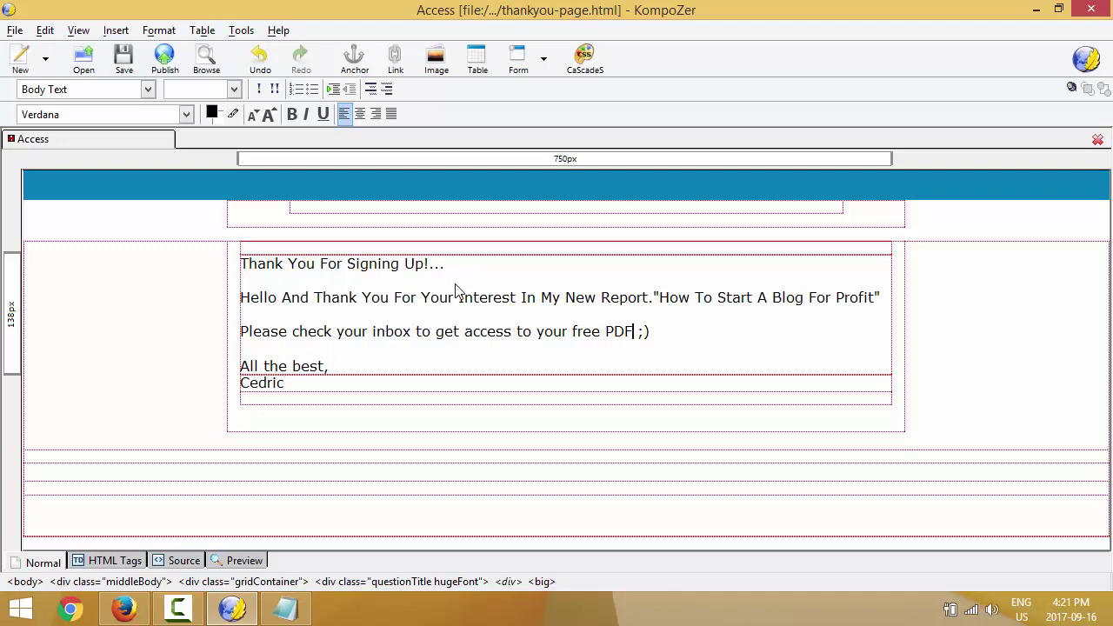
Center-align the empty mostPop block below the thank-you message.
click(304, 388)
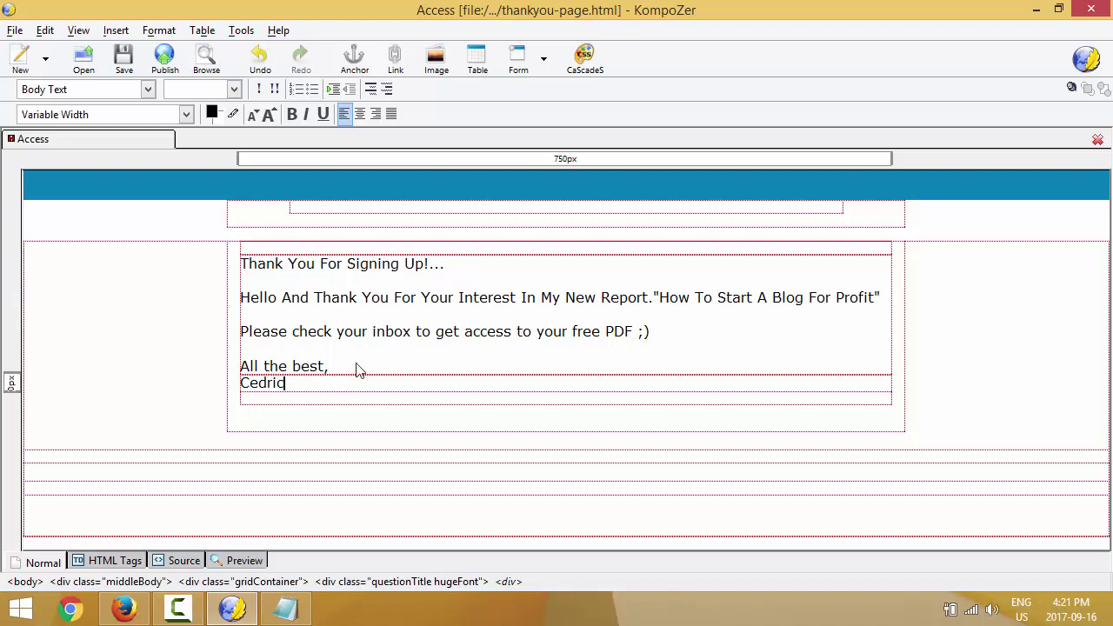
click(422, 424)
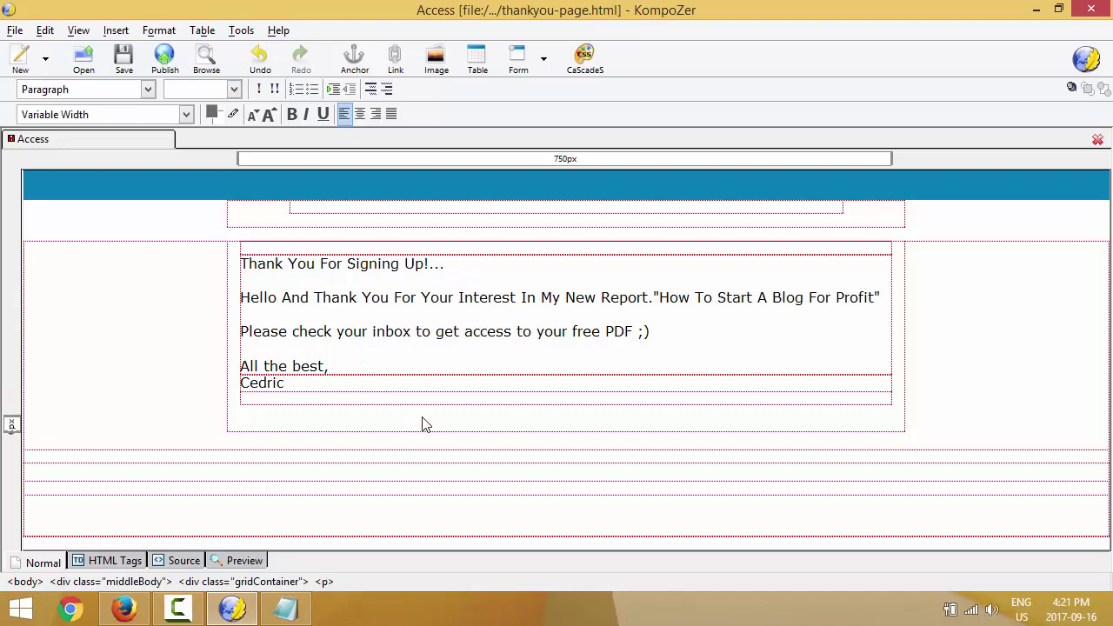
click(244, 445)
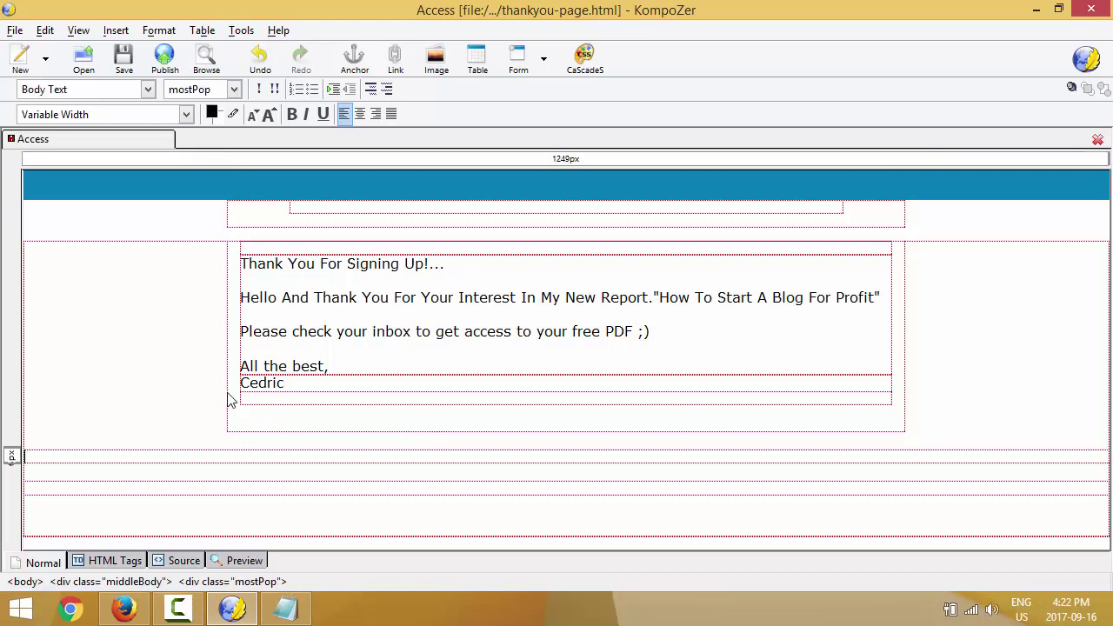
click(359, 118)
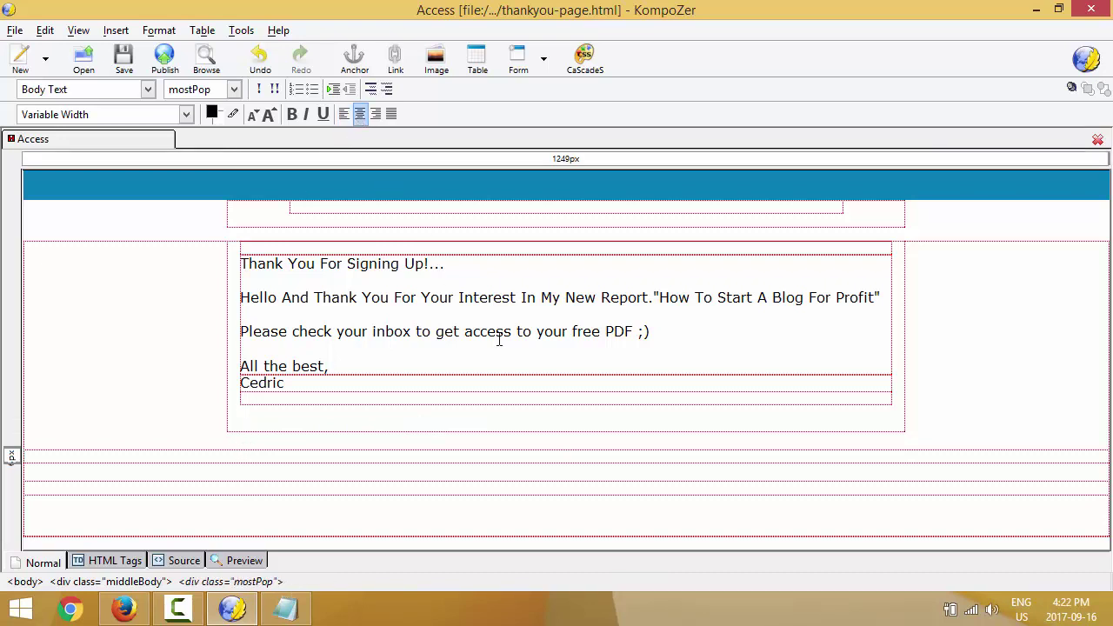
Switch to Firefox and examine the special offer section below the message on the "Please Check Your Inbox!" page.
click(126, 611)
scroll(531, 235, down, 4)
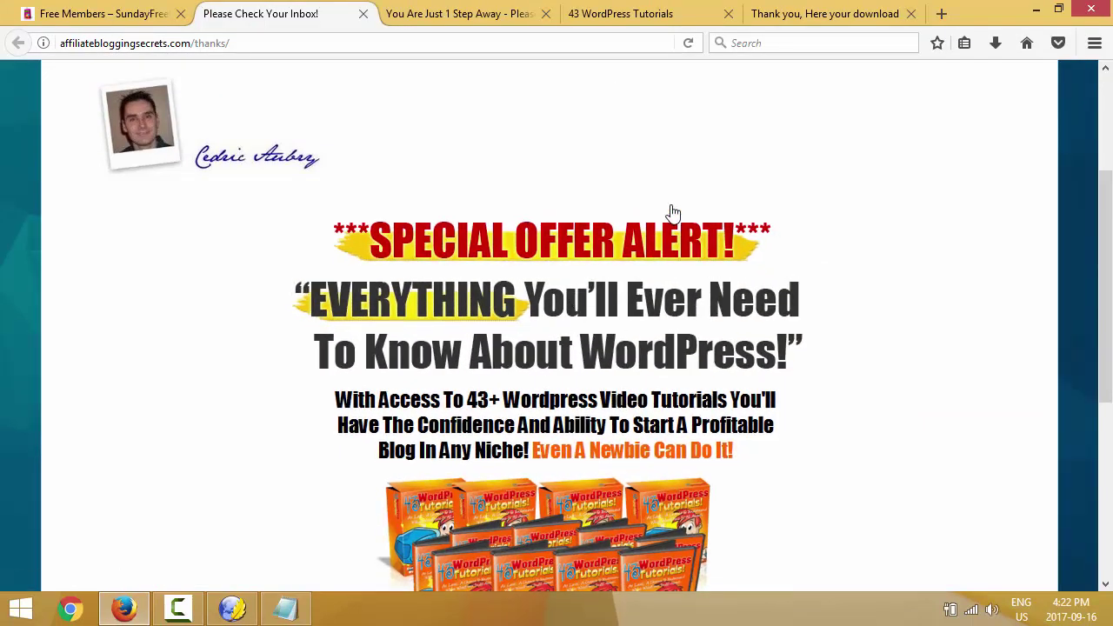
scroll(671, 215, down, 4)
scroll(652, 231, up, 5)
scroll(592, 269, down, 3)
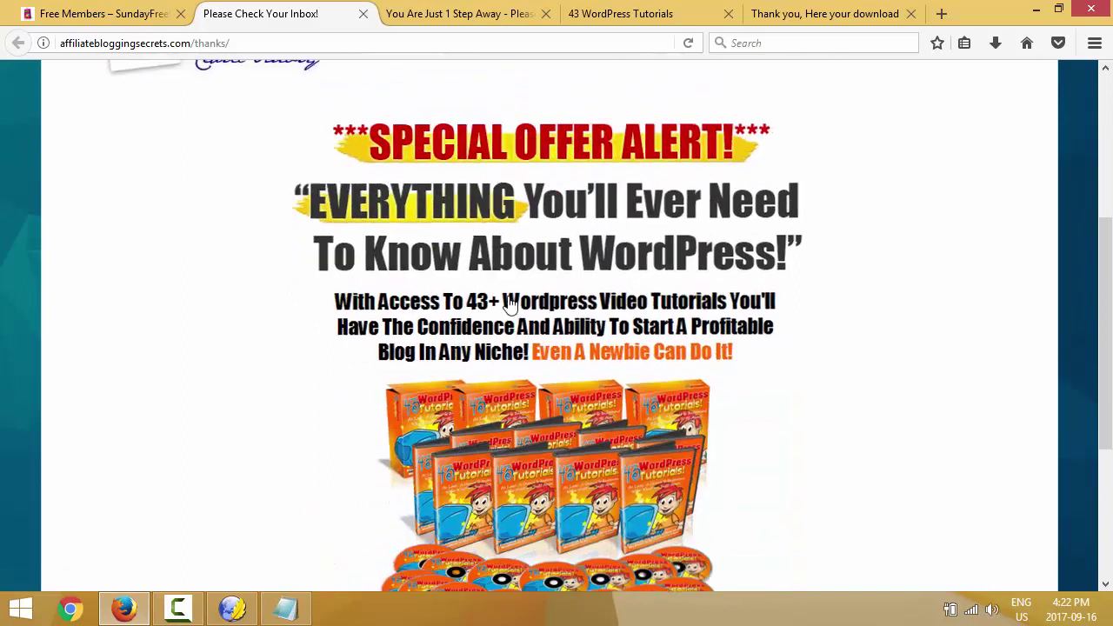
scroll(561, 293, up, 6)
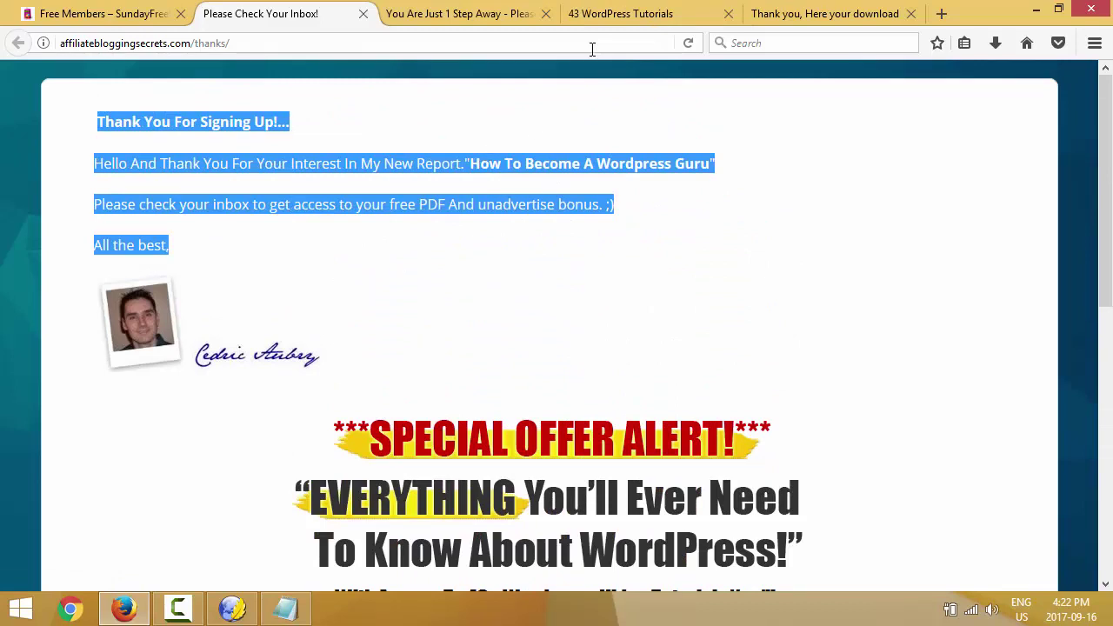
Copy the complete HTML code for the special offer banner from the 43 WordPress Tutorials affiliates page.
click(615, 17)
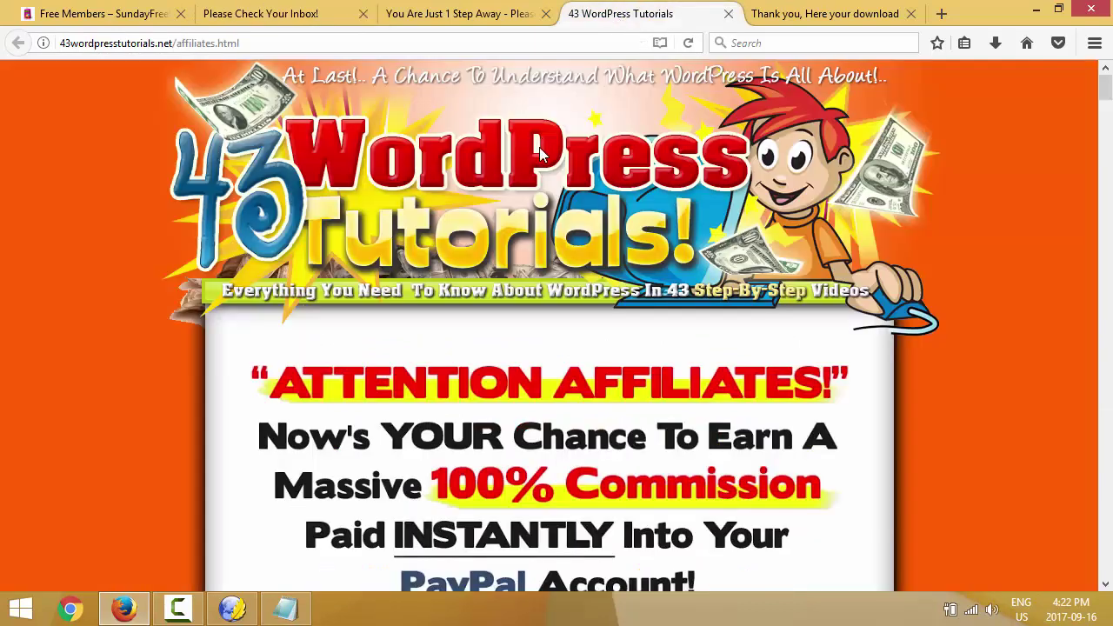
scroll(514, 157, down, 3)
scroll(485, 263, down, 15)
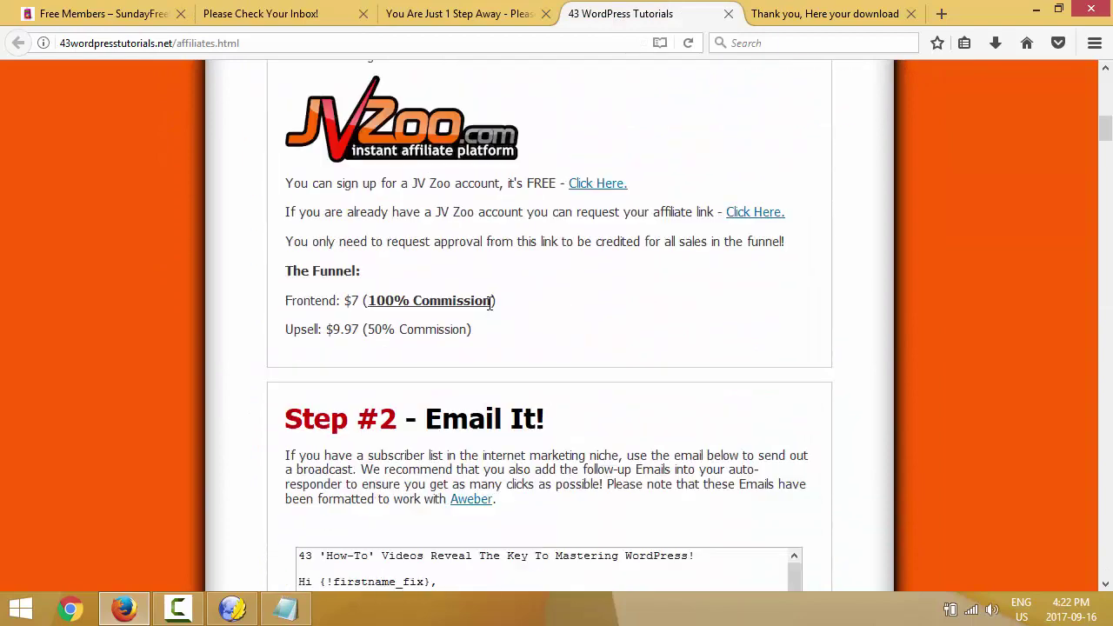
drag(1108, 148, 1100, 539)
click(474, 380)
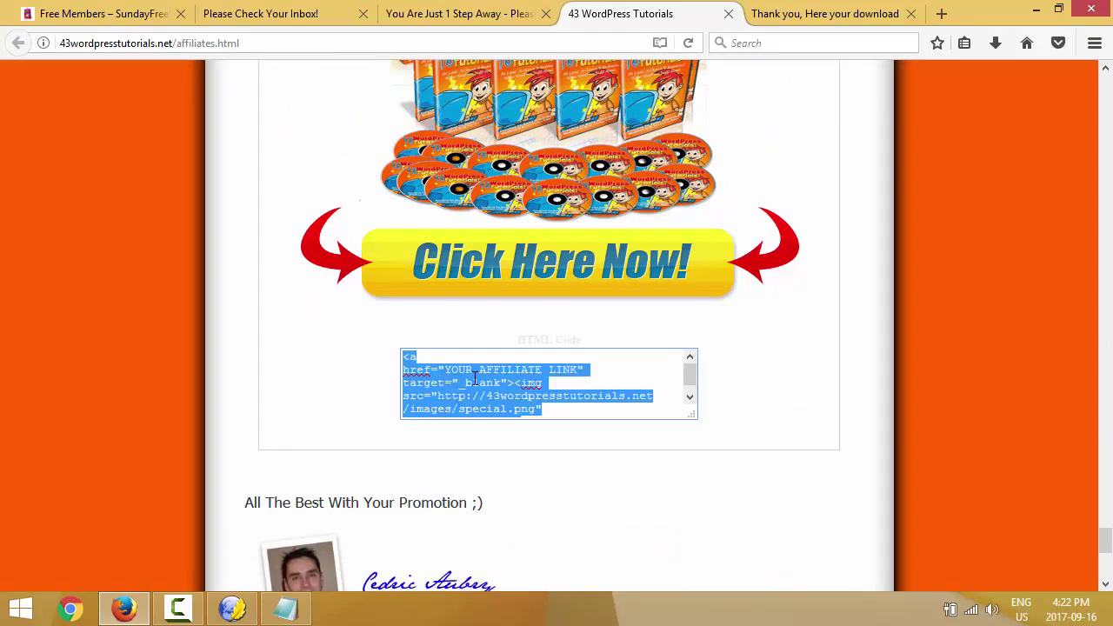
click(474, 381)
right_click(475, 380)
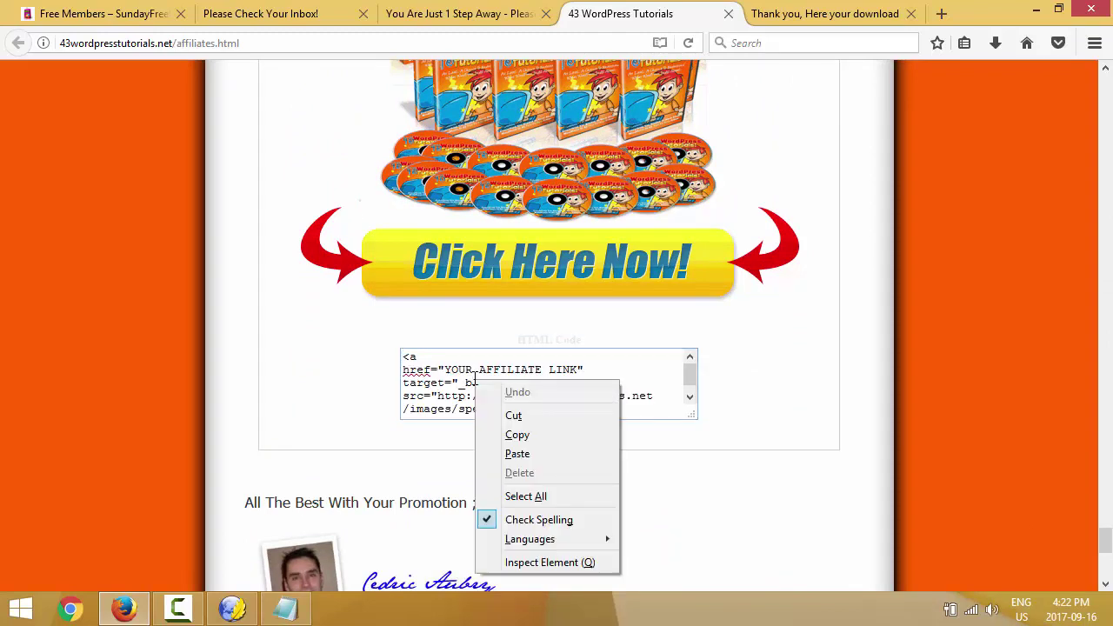
click(532, 496)
right_click(461, 383)
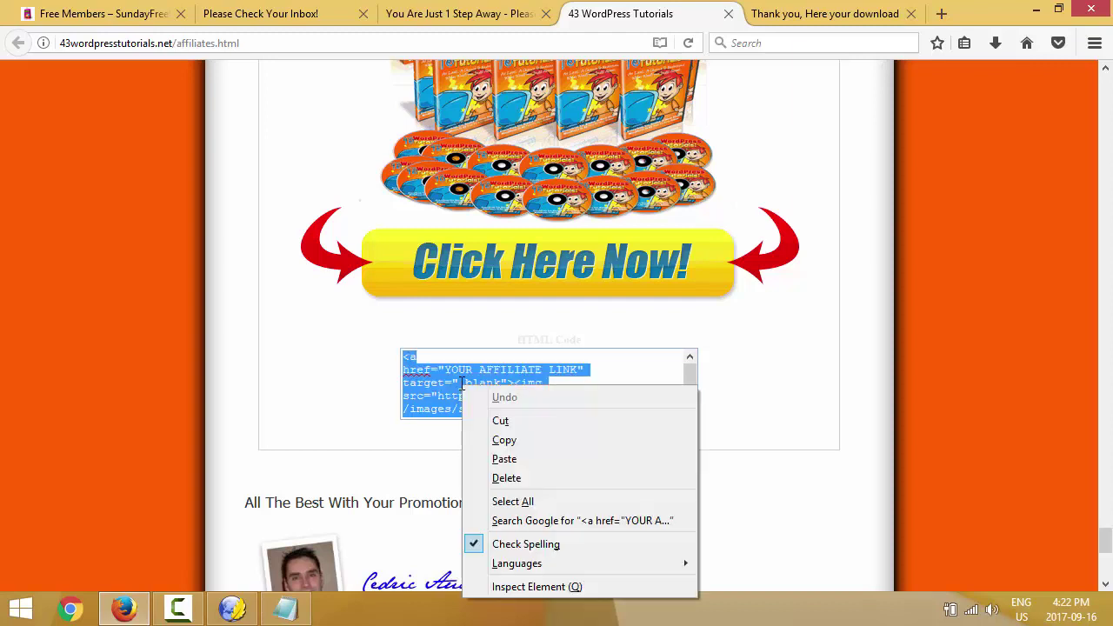
click(503, 440)
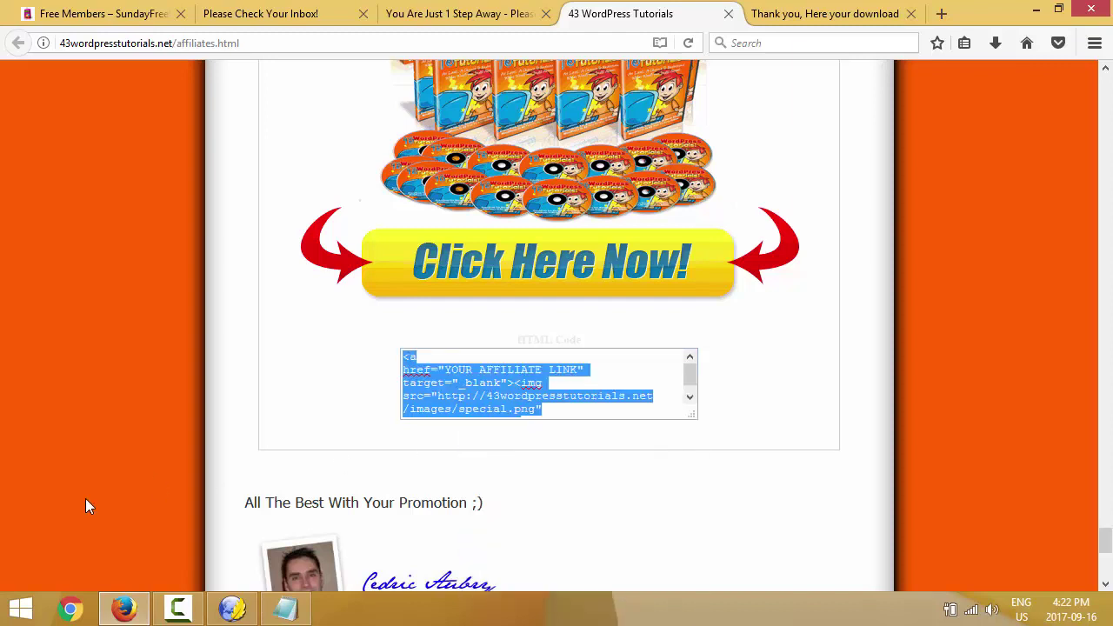
Open a new Notepad document and paste the banner's HTML code into it.
click(12, 615)
click(73, 237)
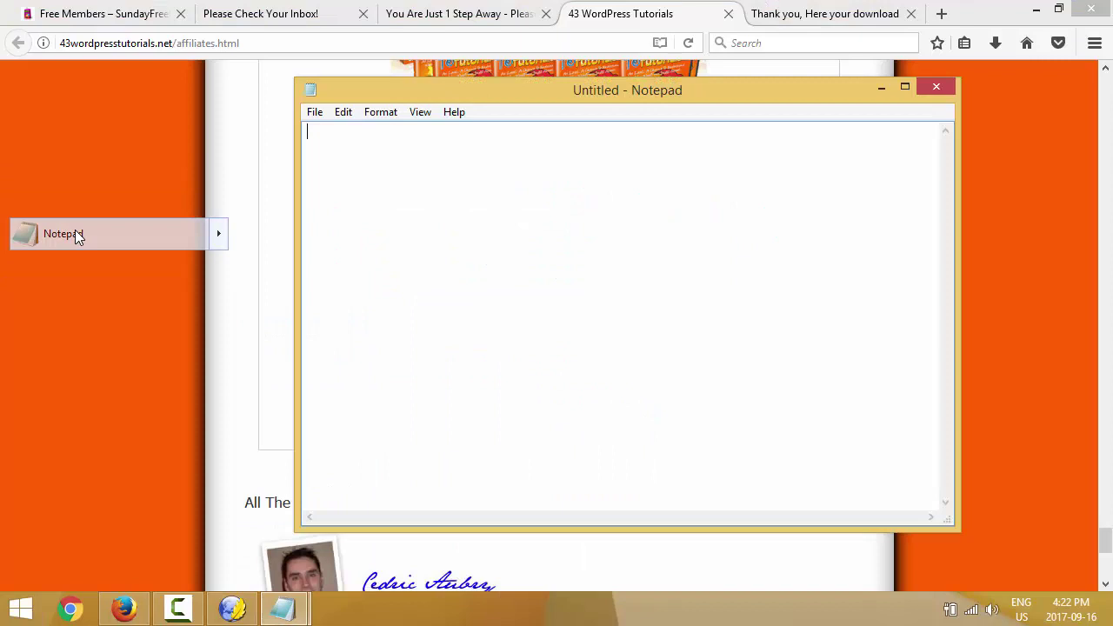
right_click(343, 159)
click(388, 230)
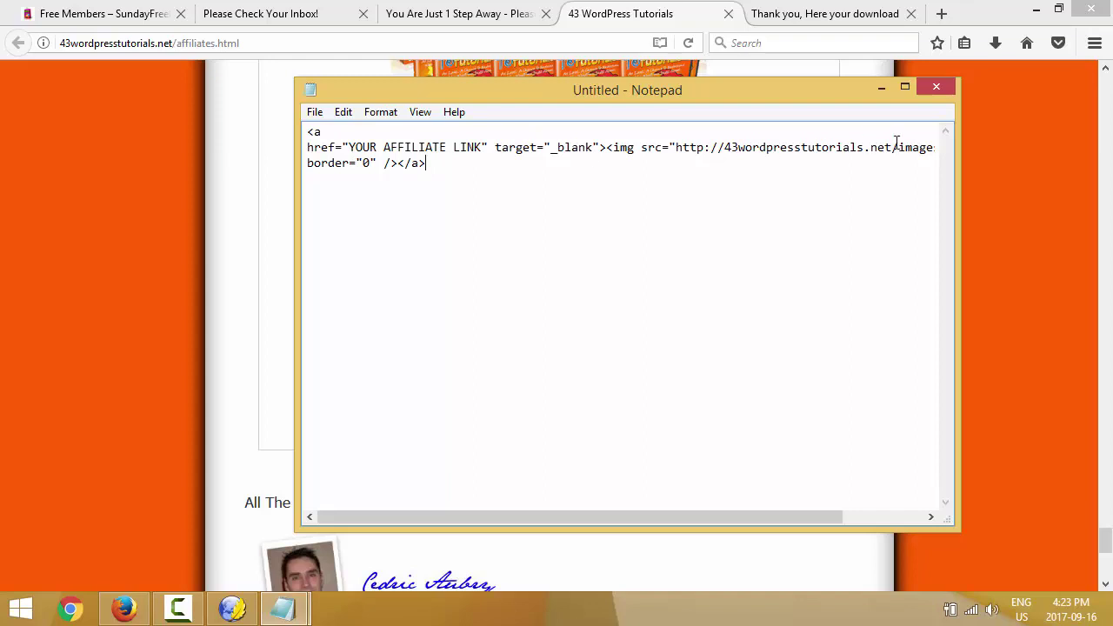
drag(890, 147, 675, 147)
right_click(676, 147)
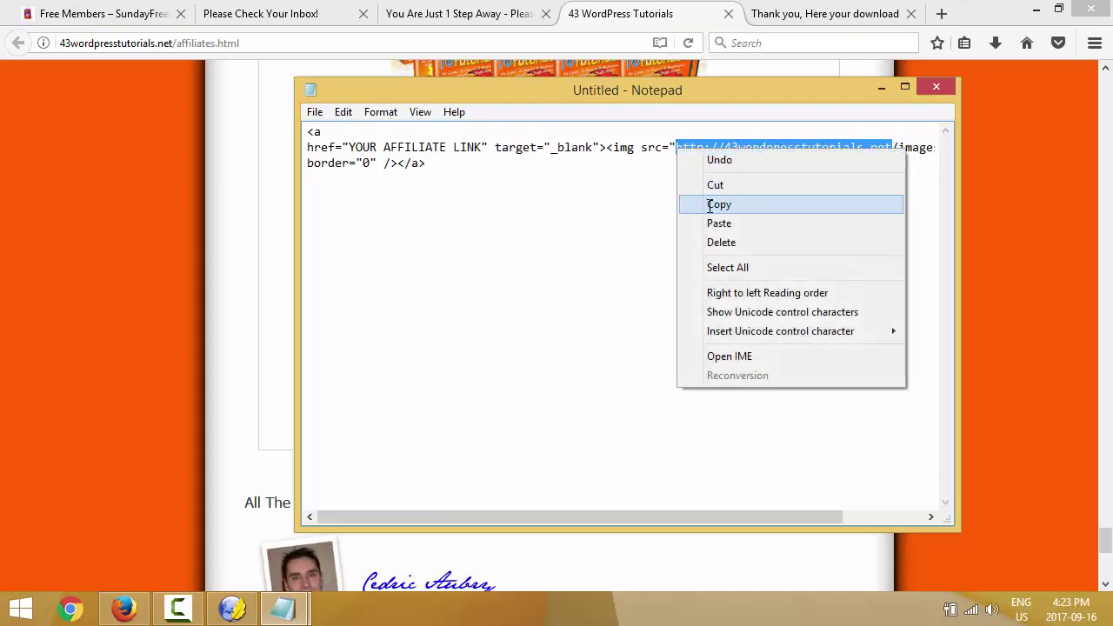
click(721, 204)
drag(483, 147, 349, 147)
key(ctrl+v)
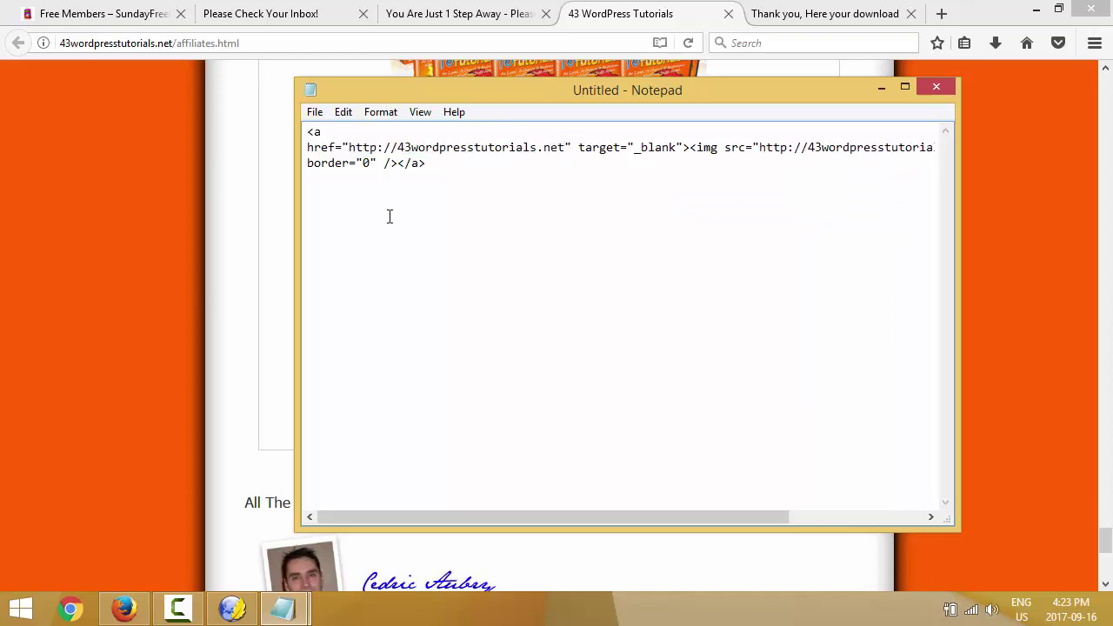
Copy the whole edited banner code and return to KompoZer, closing Notepad without saving.
right_click(389, 217)
click(418, 334)
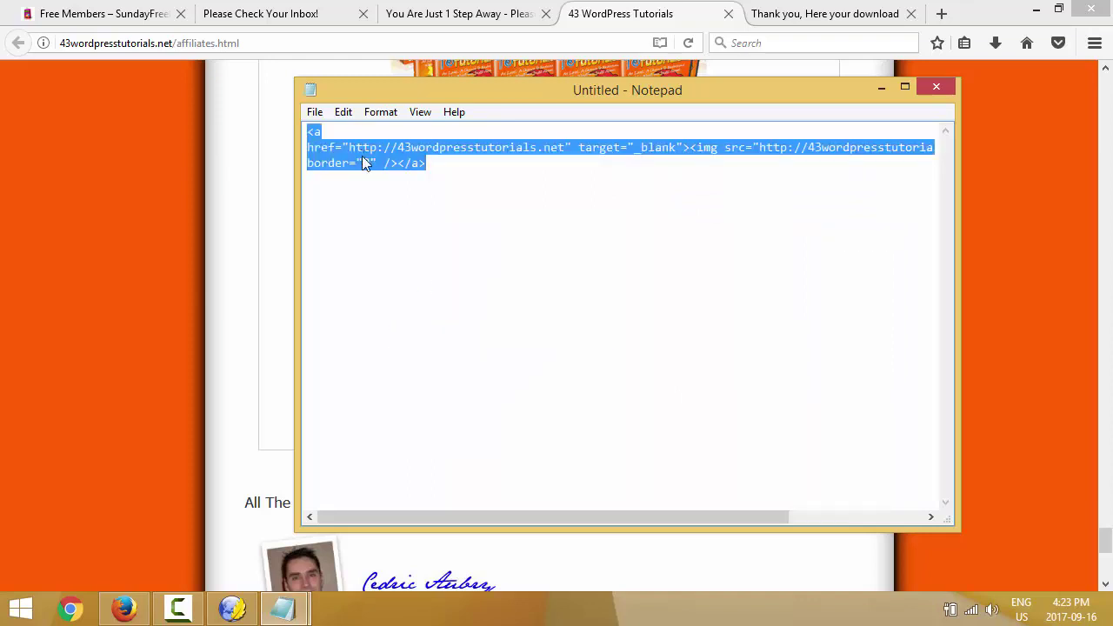
right_click(363, 163)
click(407, 213)
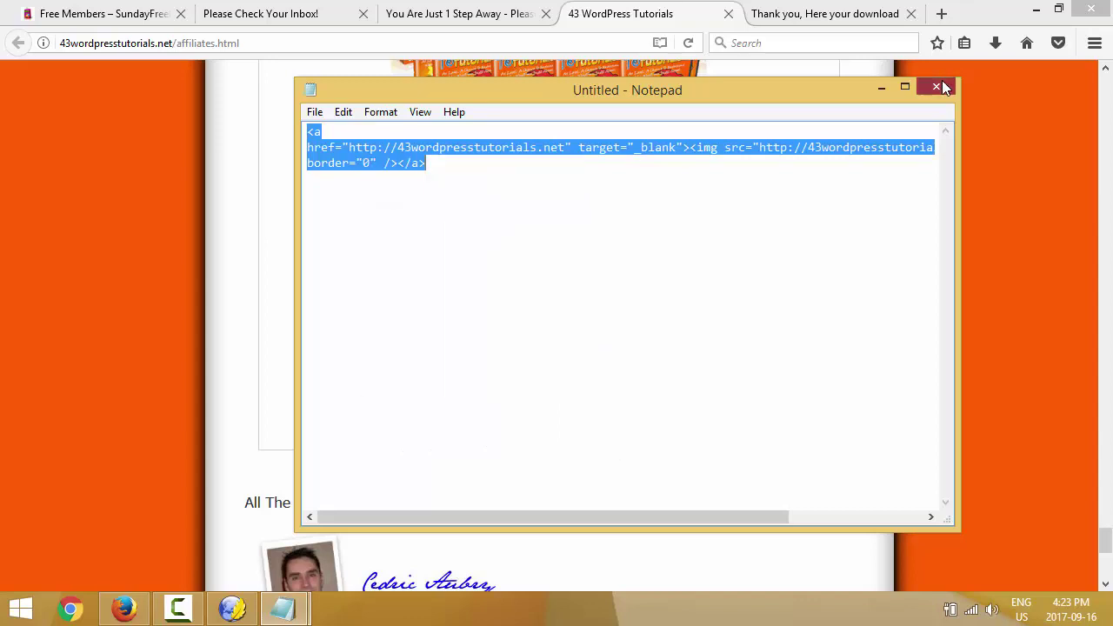
click(943, 83)
click(586, 305)
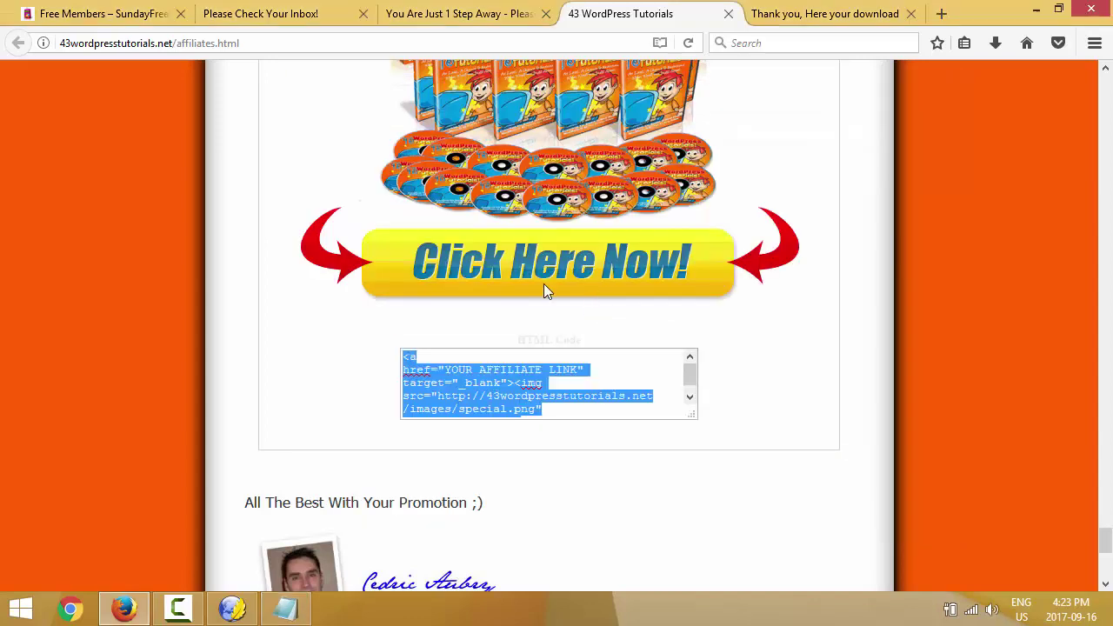
click(231, 611)
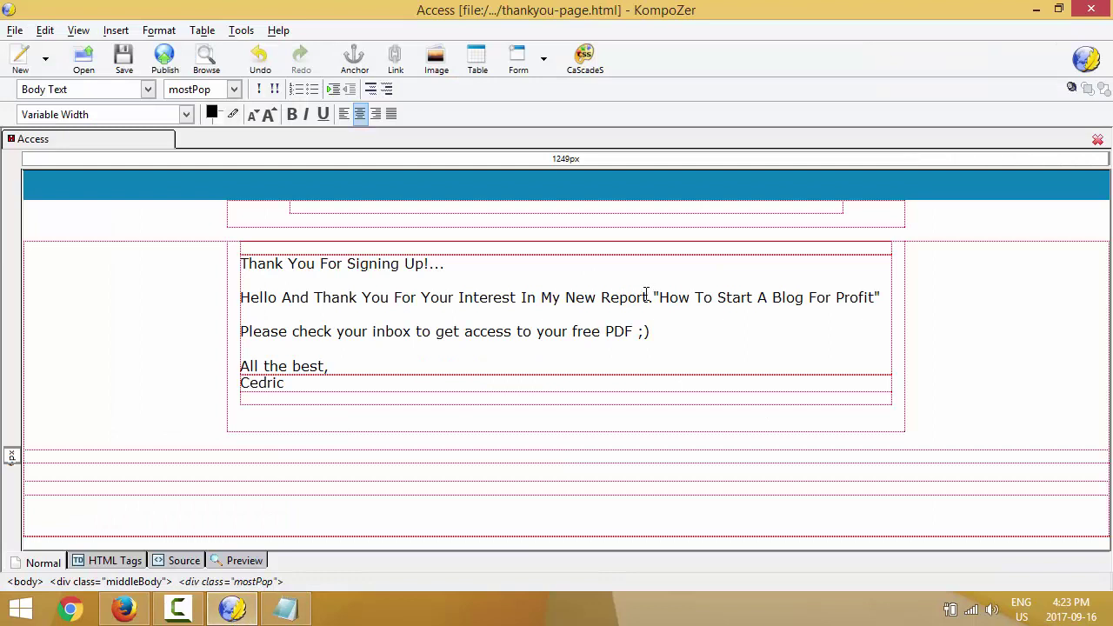
Try pasting the banner code directly into the centered block below the message in the visual view, and remove it again.
click(581, 463)
key(ctrl+v)
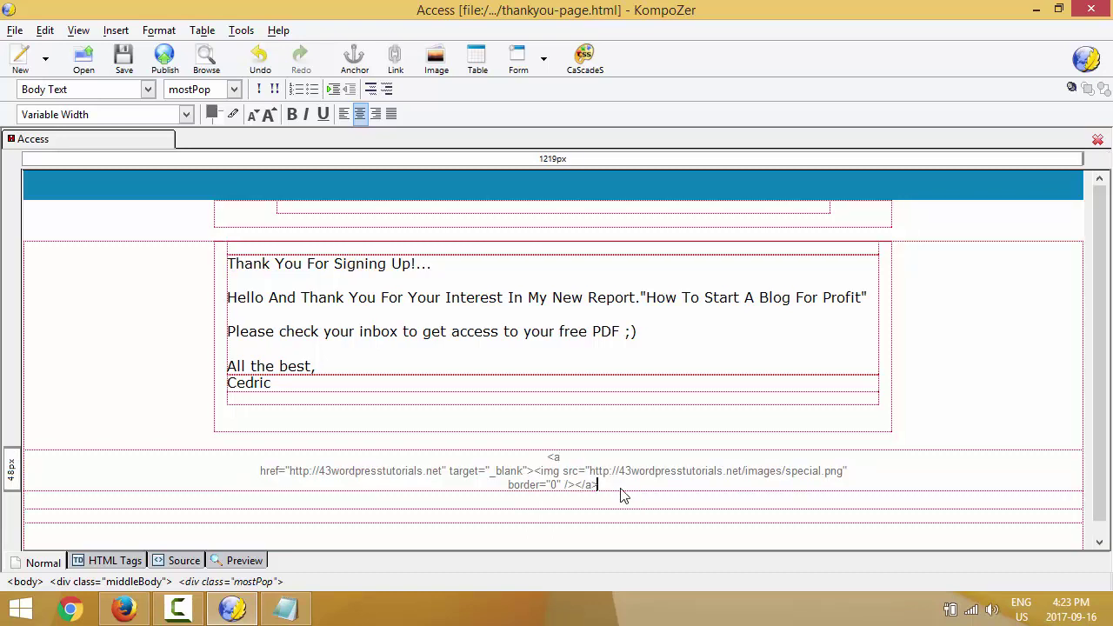
drag(612, 490, 548, 468)
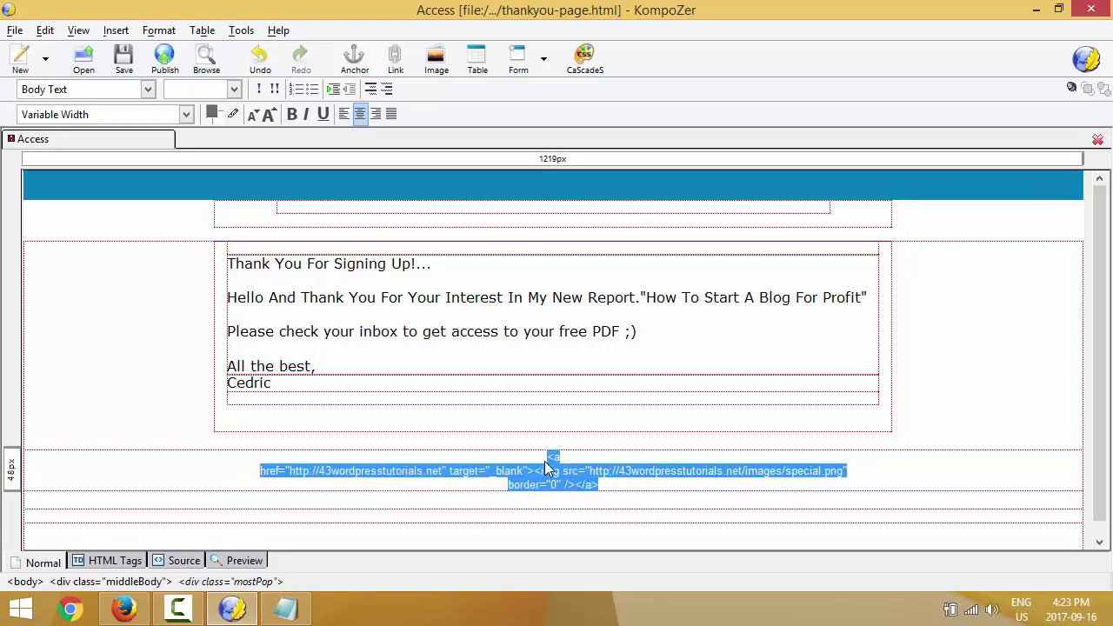
key(Delete)
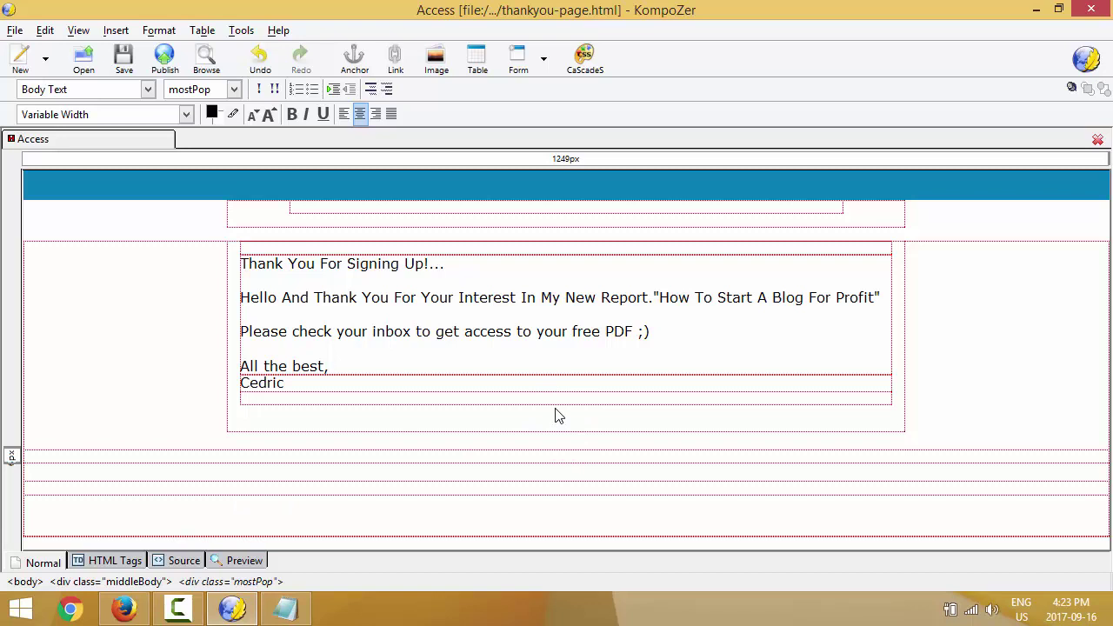
Mark the centered block below the message with a row of x characters and find that marker in the page source.
key(ctrl+v)
text(xxxxxx)
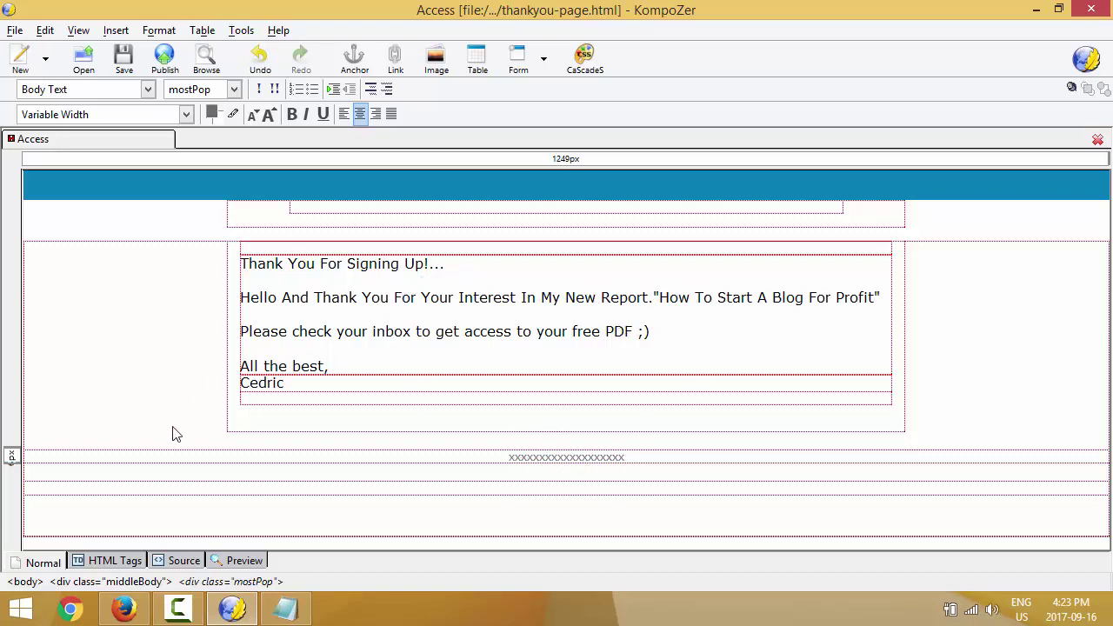
click(184, 561)
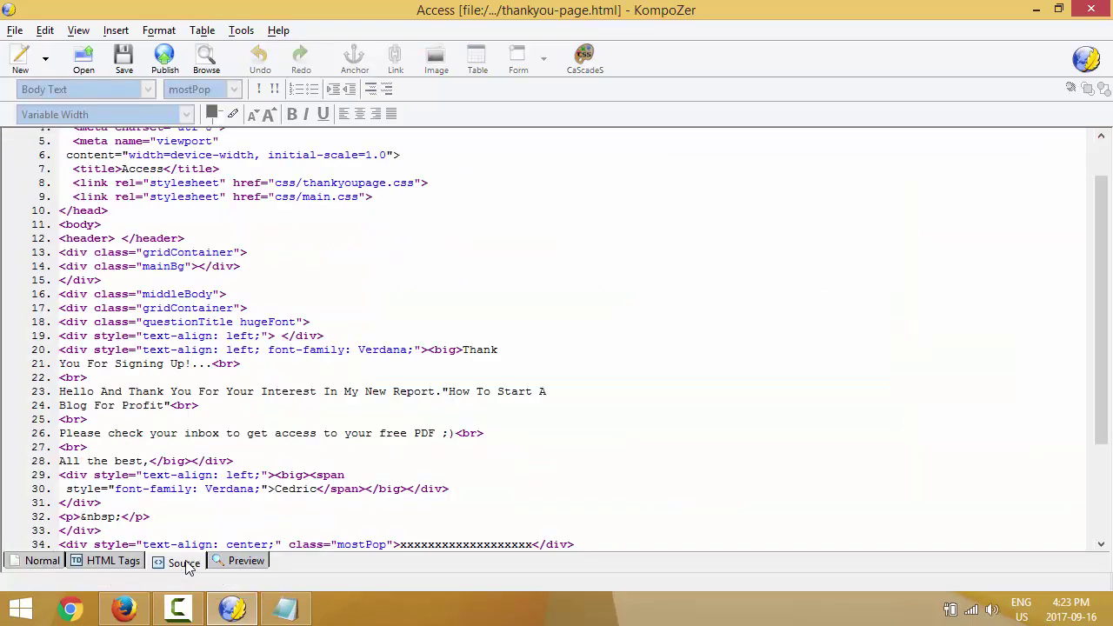
scroll(190, 252, down, 5)
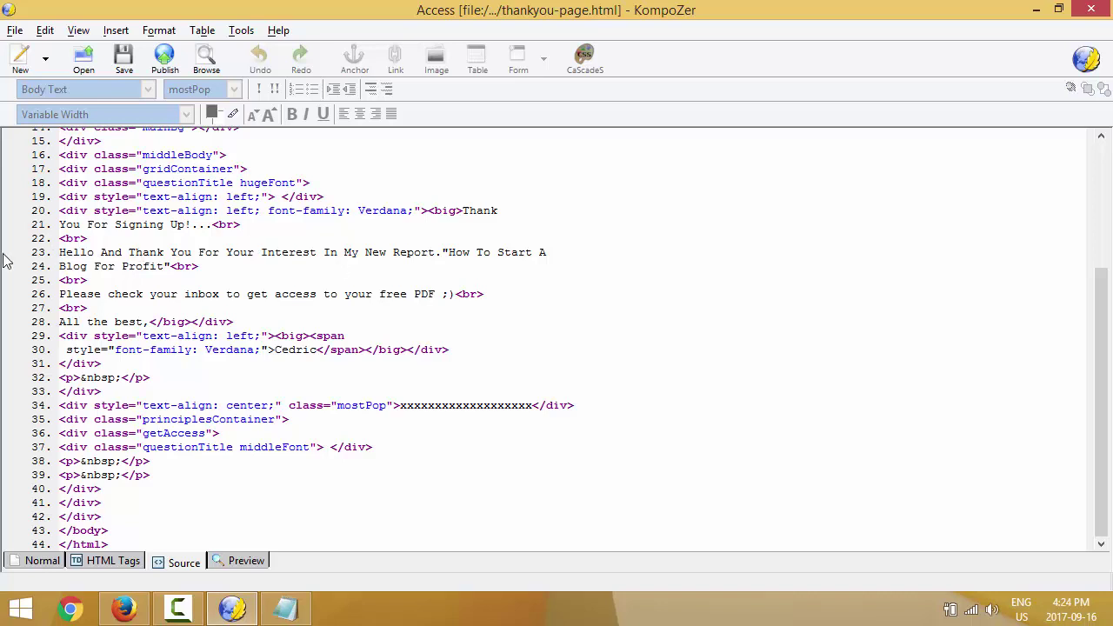
Replace the x marker inside the mostPop div of the source with the copied banner code.
click(534, 406)
key(BackSpace)
key(BackSpace)
key(BackSpace)
key(BackSpace)
key(BackSpace)
key(BackSpace)
key(BackSpace)
key(BackSpace)
key(BackSpace)
key(BackSpace)
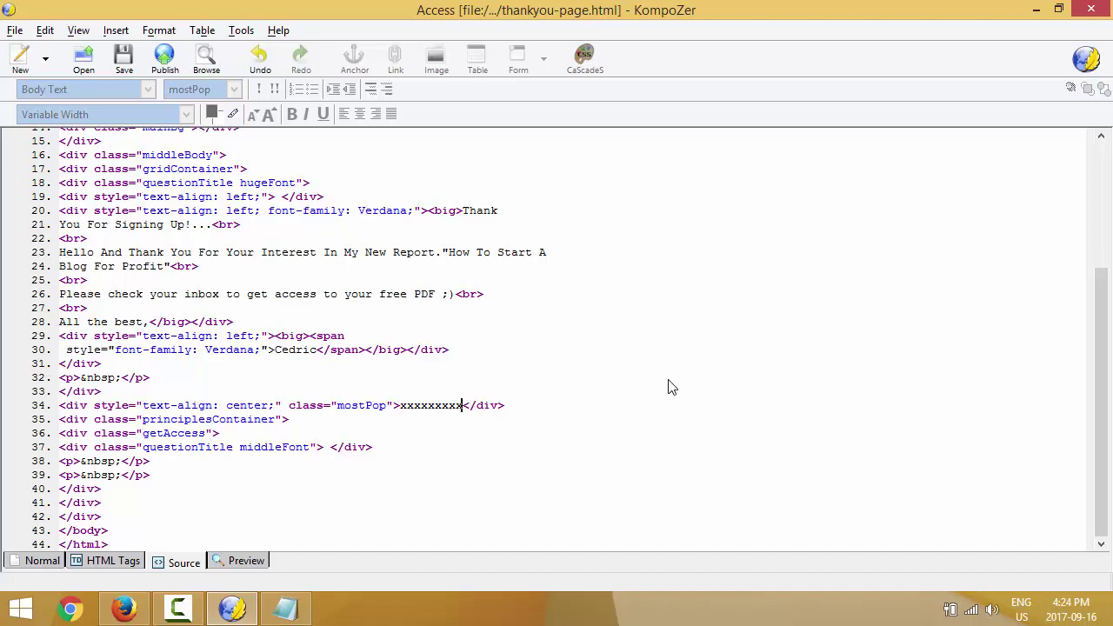
key(BackSpace)
key(BackSpace)
key(BackSpace)
key(BackSpace)
key(BackSpace)
key(BackSpace)
key(BackSpace)
key(BackSpace)
key(BackSpace)
key(ctrl+v)
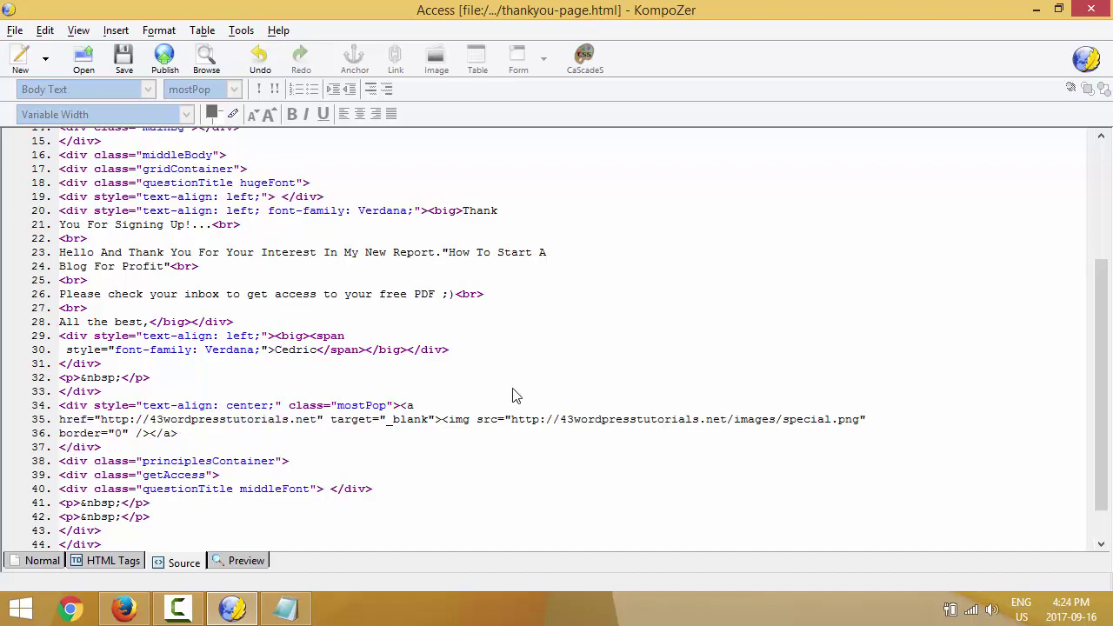
Preview the page and check the special offer banner below the thank-you message from top to bottom.
click(249, 562)
scroll(639, 323, down, 5)
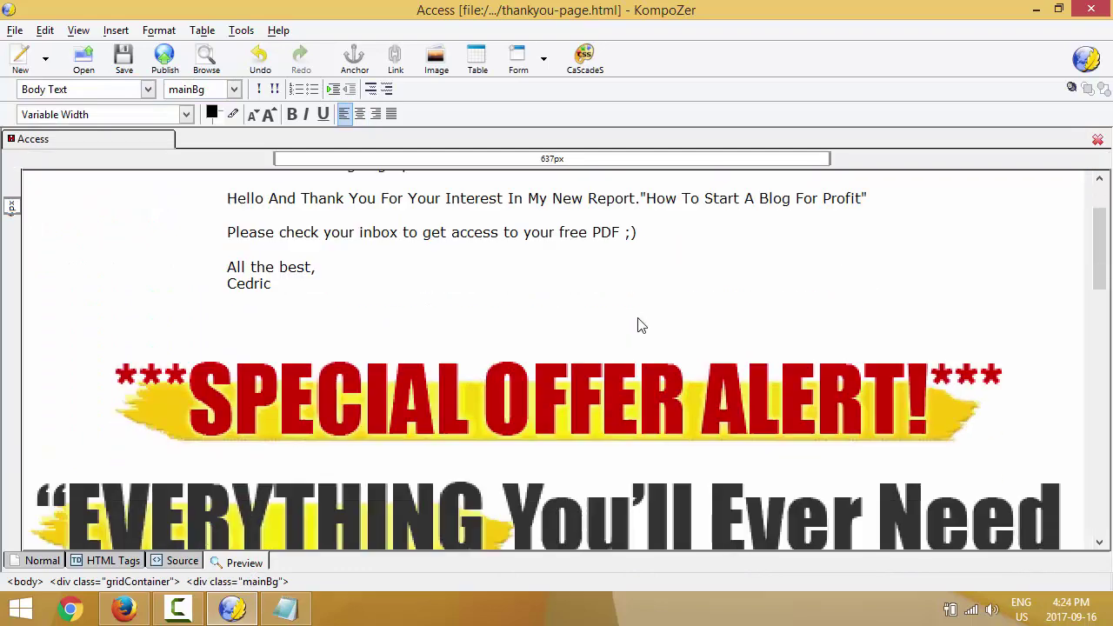
scroll(539, 356, up, 4)
scroll(518, 361, down, 9)
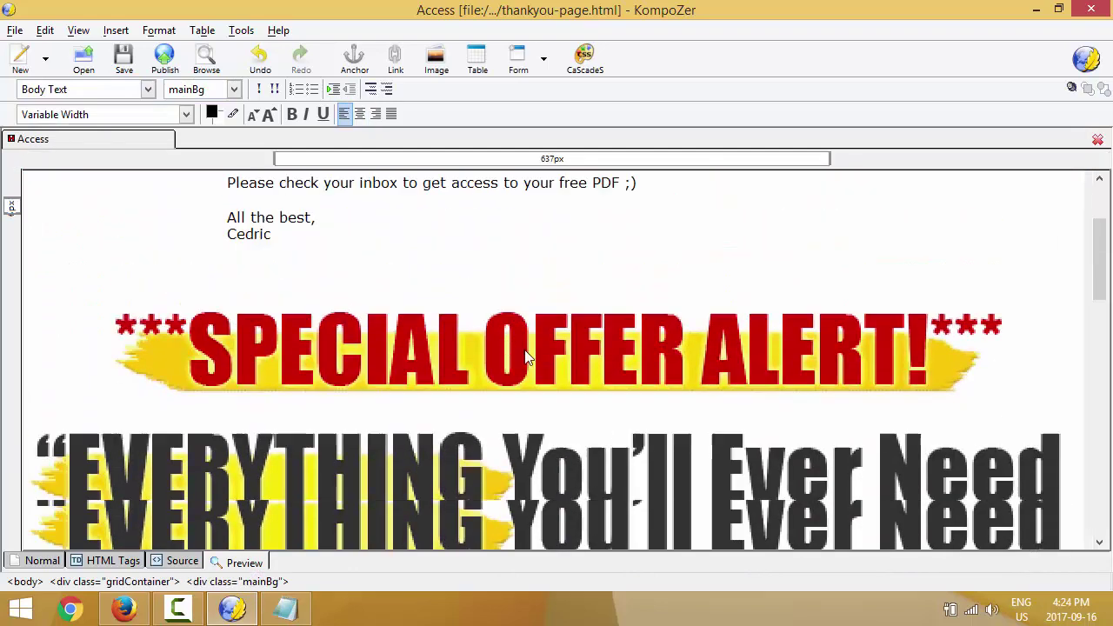
scroll(524, 354, down, 3)
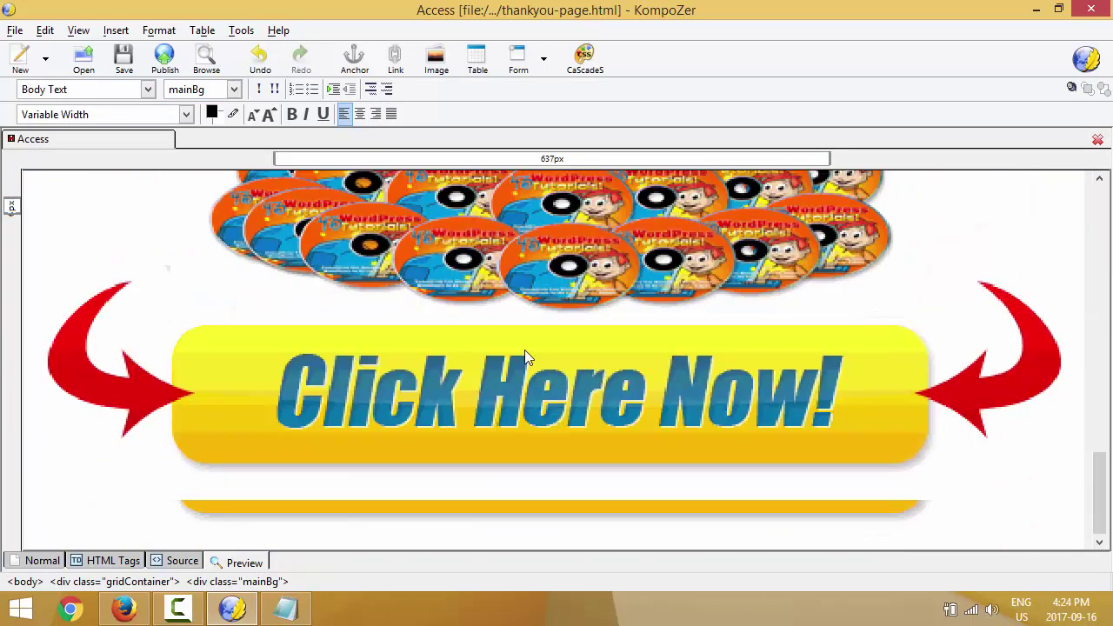
scroll(522, 357, up, 8)
scroll(511, 363, up, 3)
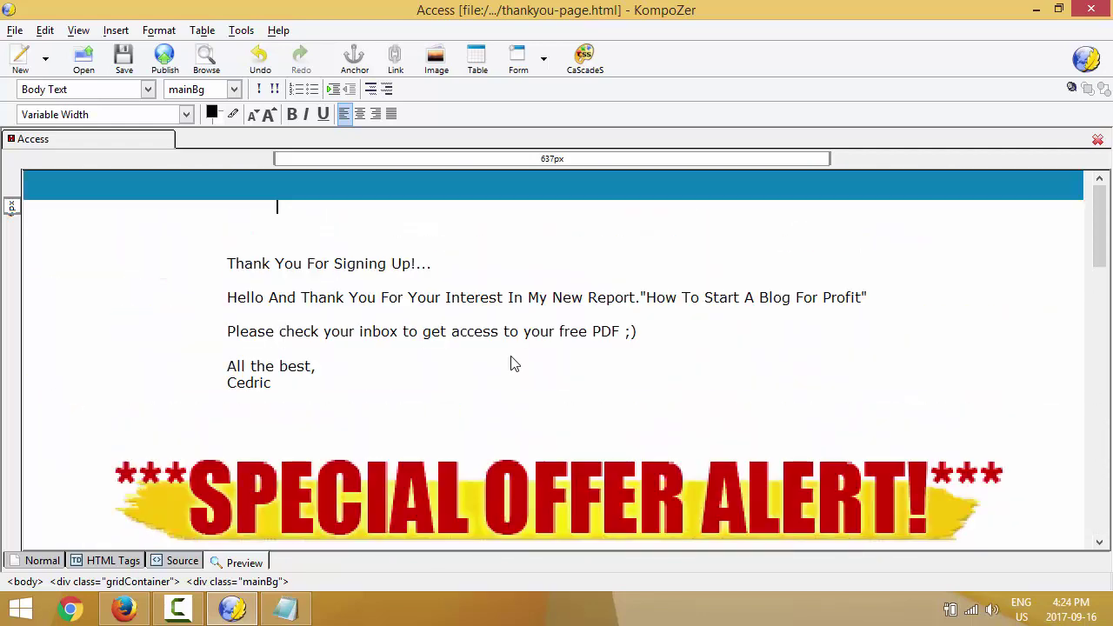
Set the special offer banner image to use no alternate text.
scroll(510, 361, down, 2)
click(501, 398)
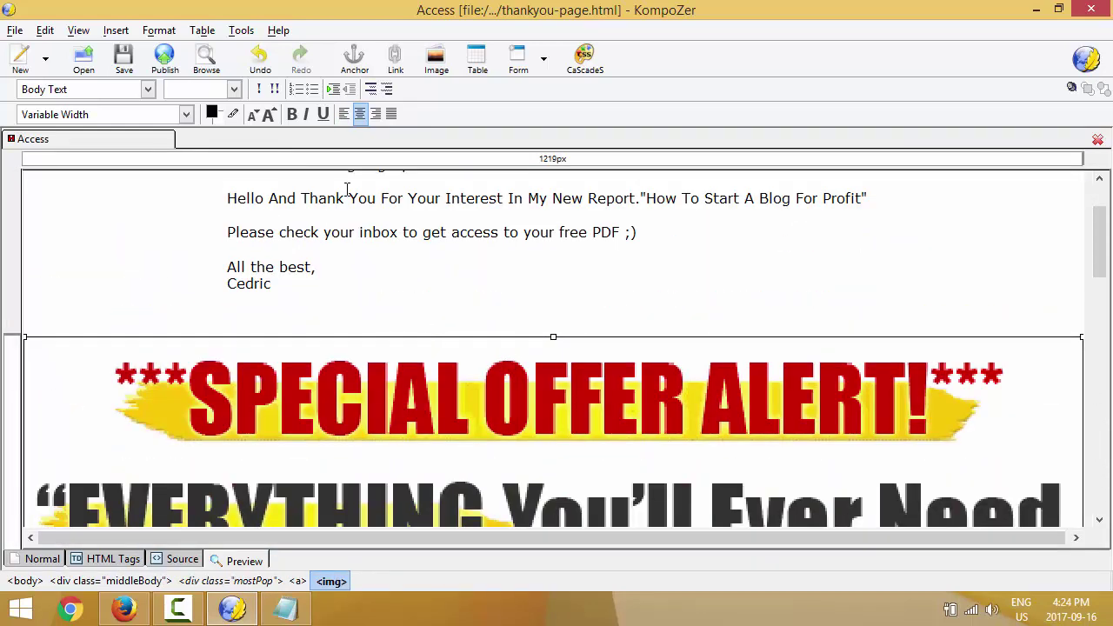
click(435, 63)
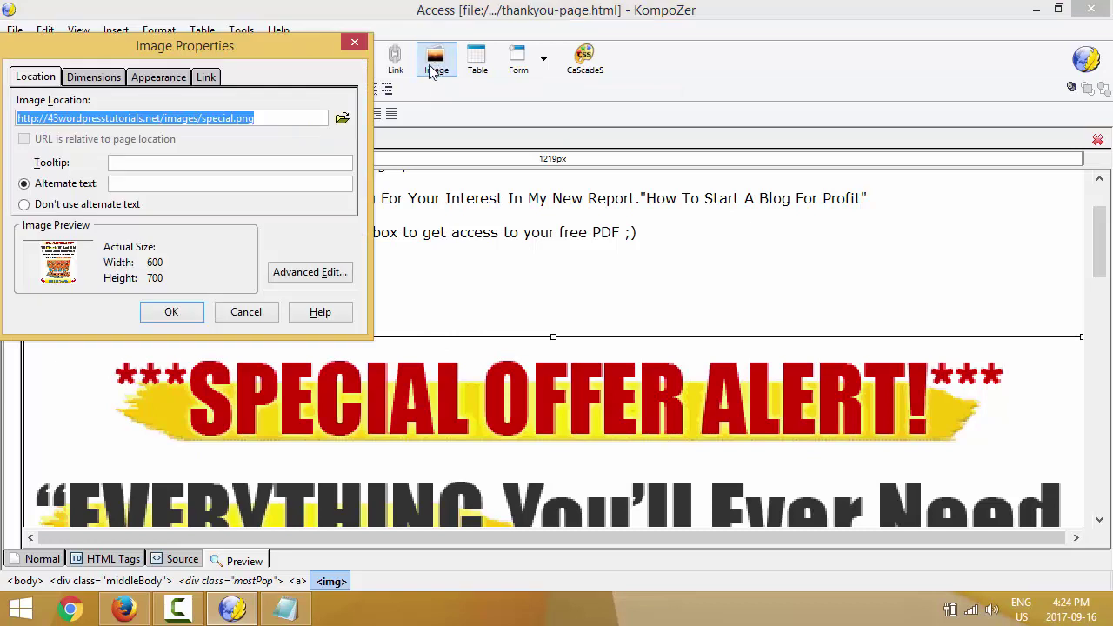
click(23, 205)
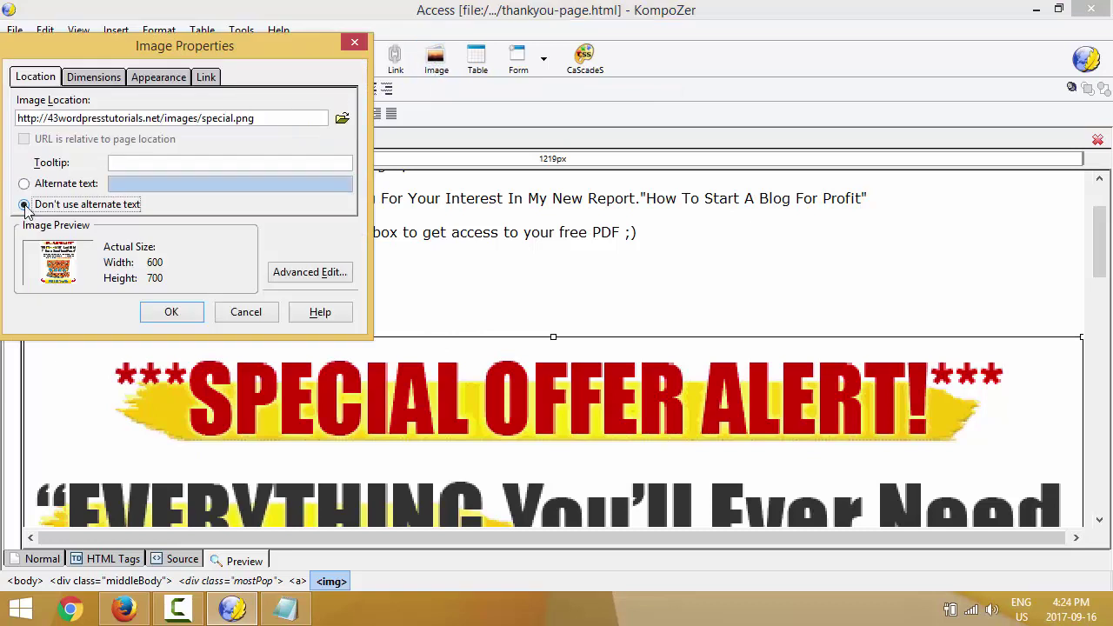
click(172, 313)
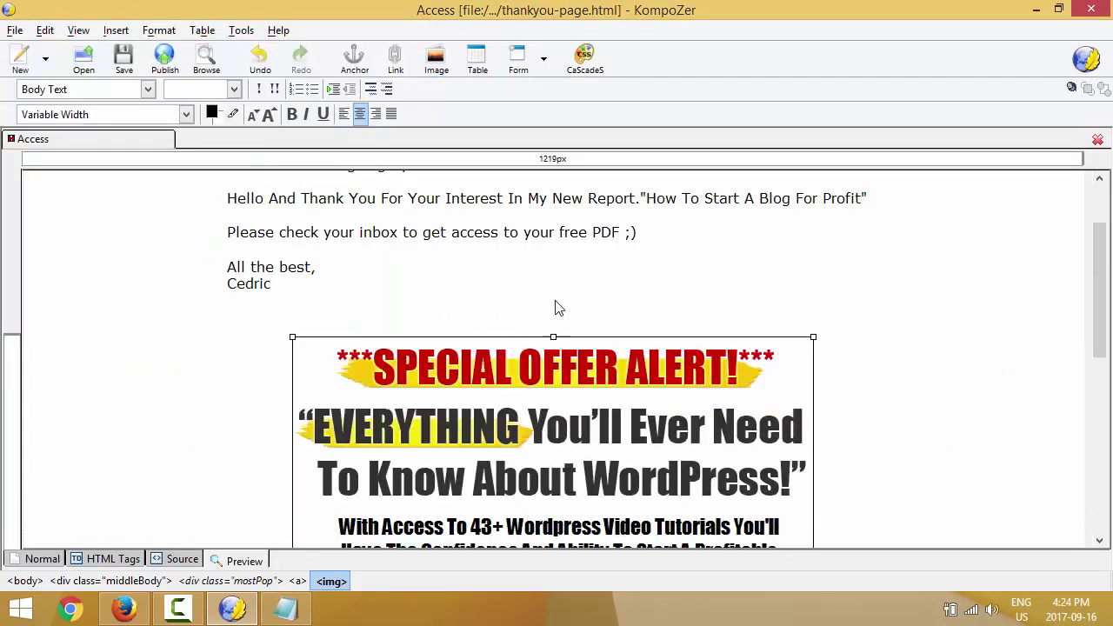
click(557, 308)
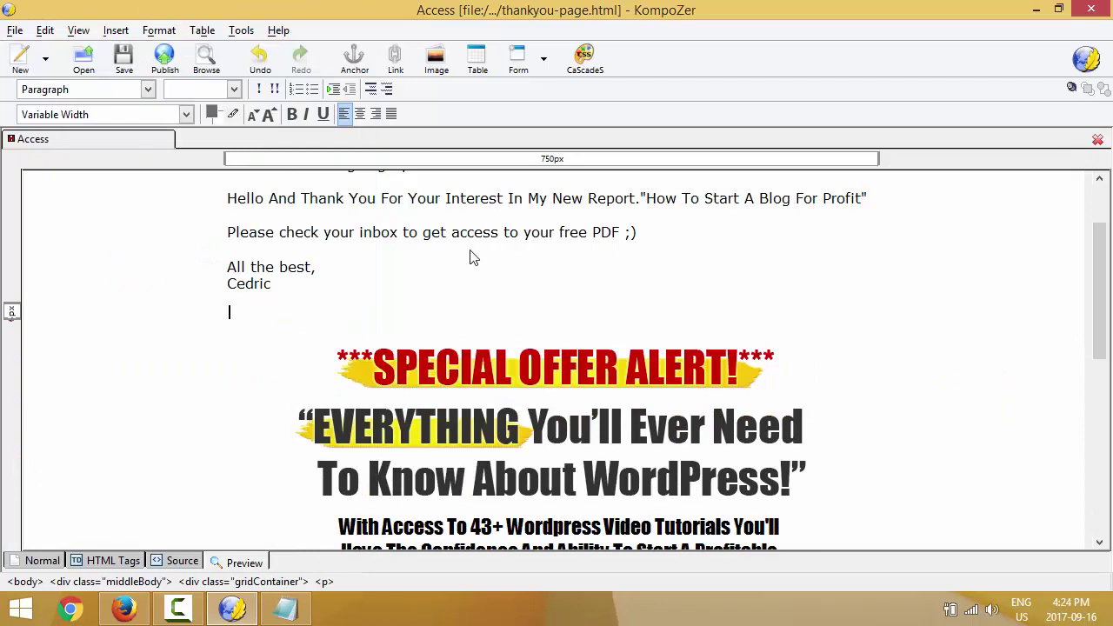
Check the banner's alternate text option in its image properties and look over the page down to the banner's end.
scroll(469, 256, down, 1)
scroll(469, 255, up, 1)
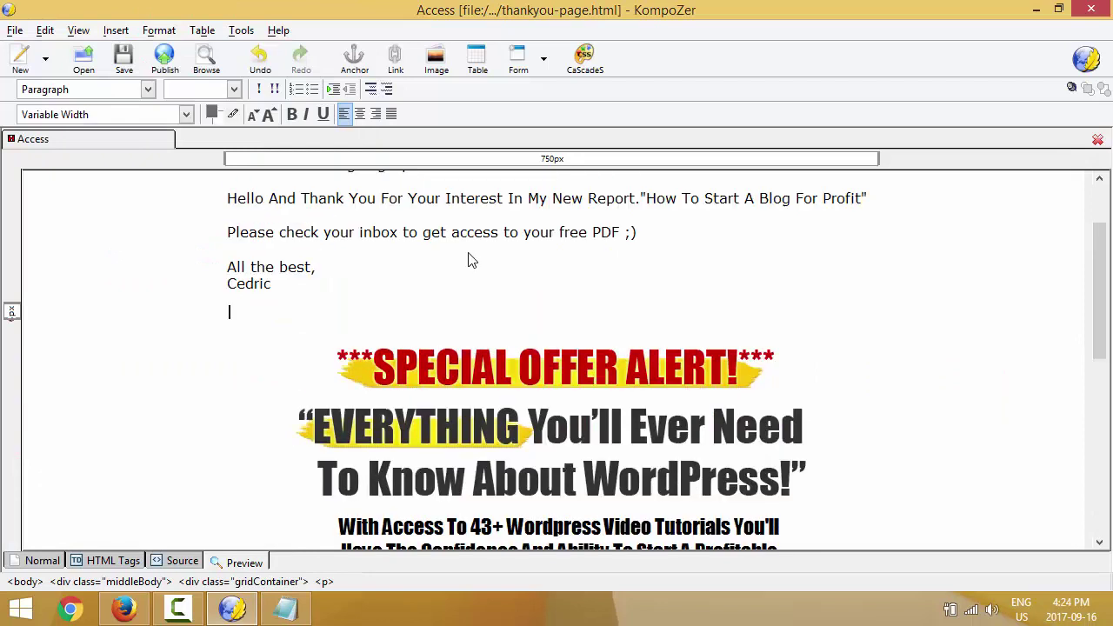
click(435, 61)
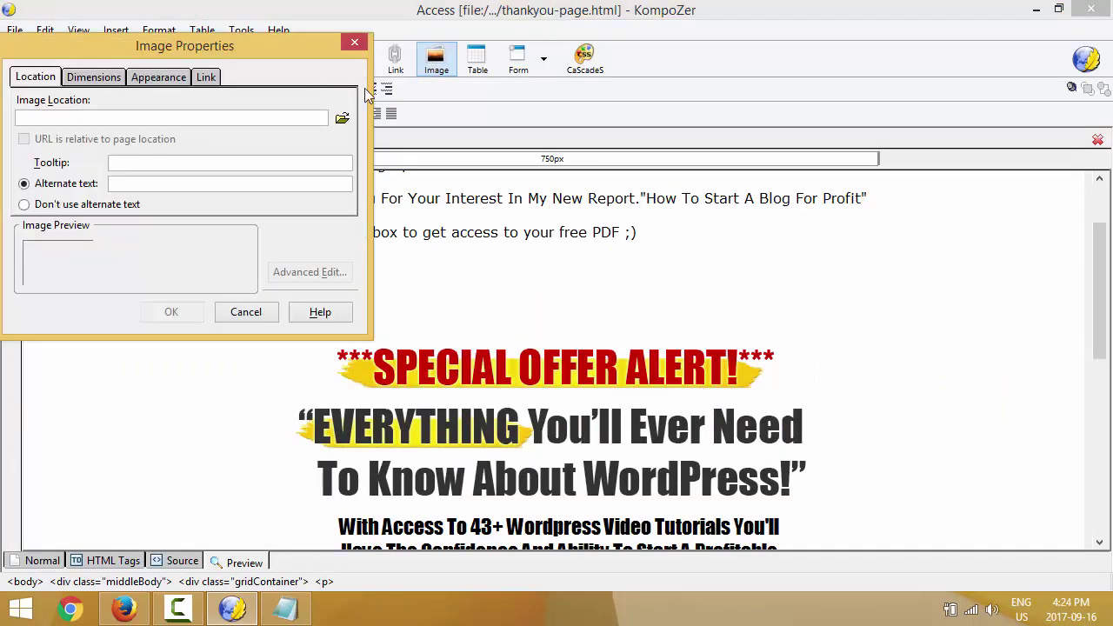
click(354, 44)
click(464, 376)
click(436, 61)
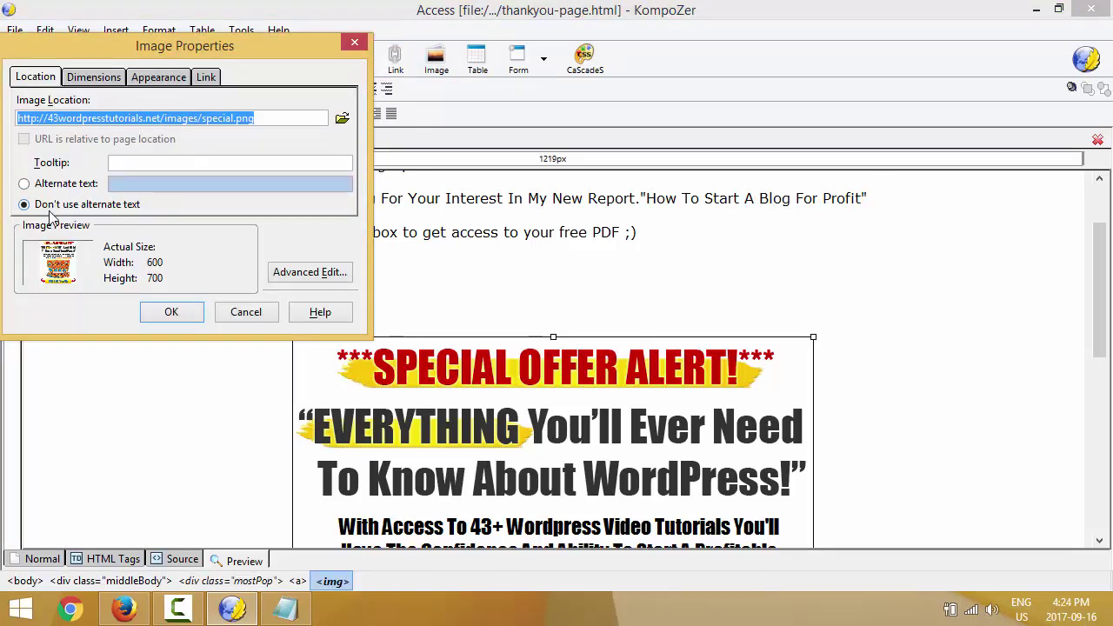
click(168, 311)
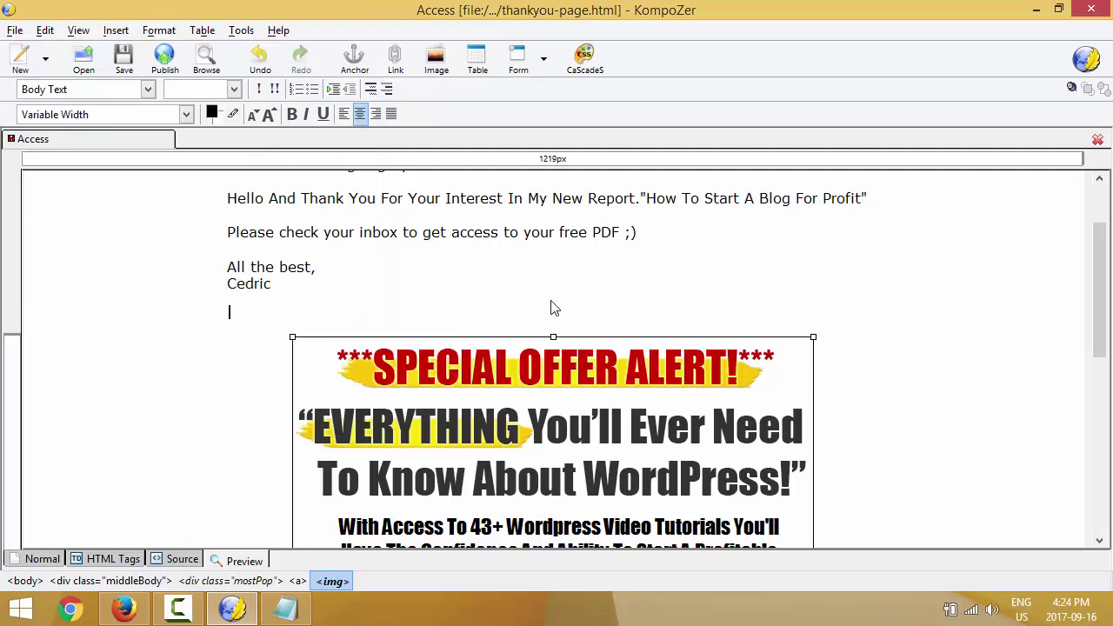
click(551, 308)
scroll(552, 304, up, 2)
scroll(550, 307, down, 8)
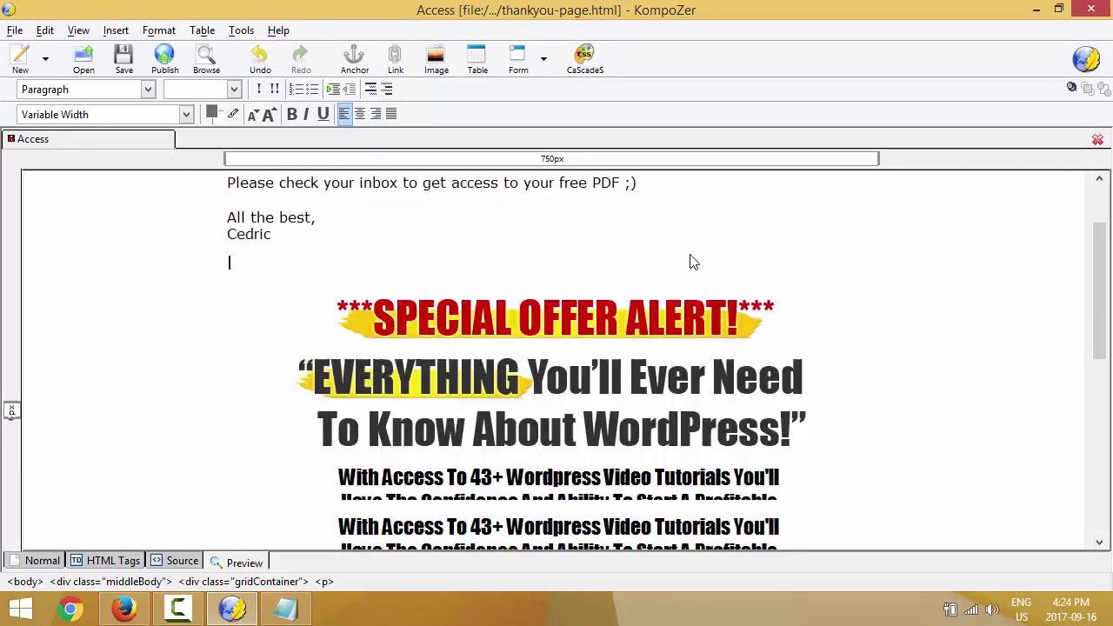
scroll(548, 304, down, 2)
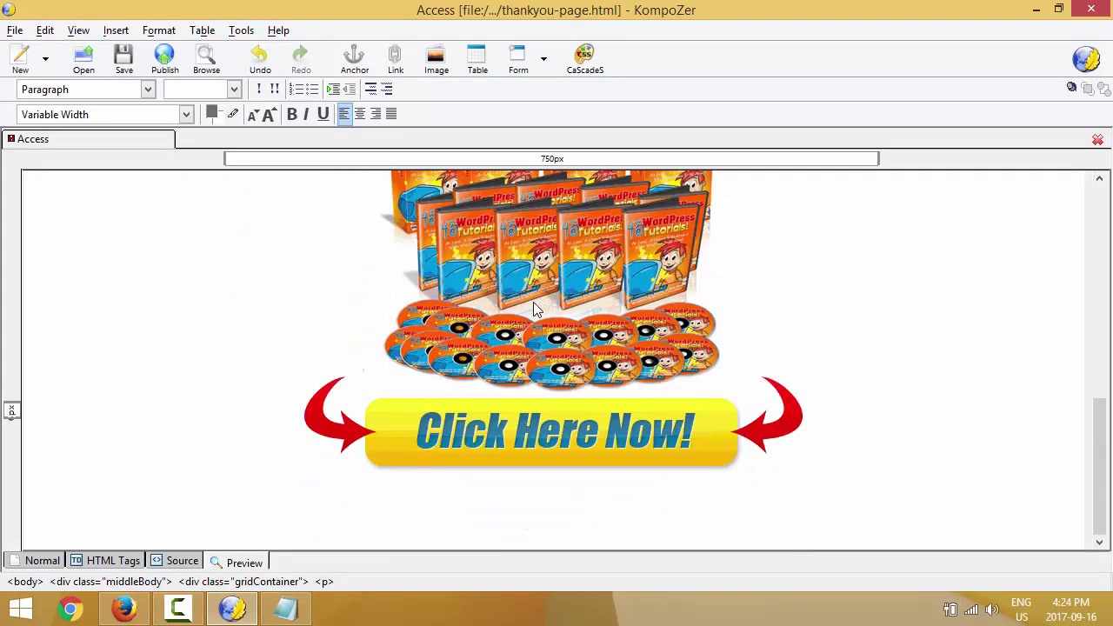
scroll(536, 312, up, 8)
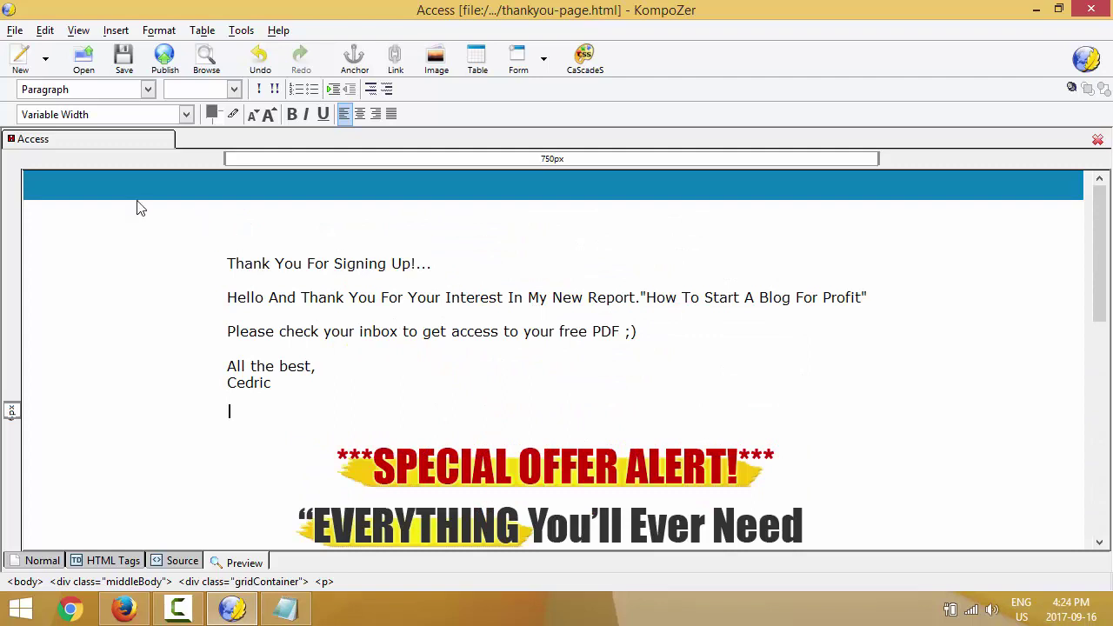
Save the page under the new name thankyou in the Opt-in Page folder.
click(15, 31)
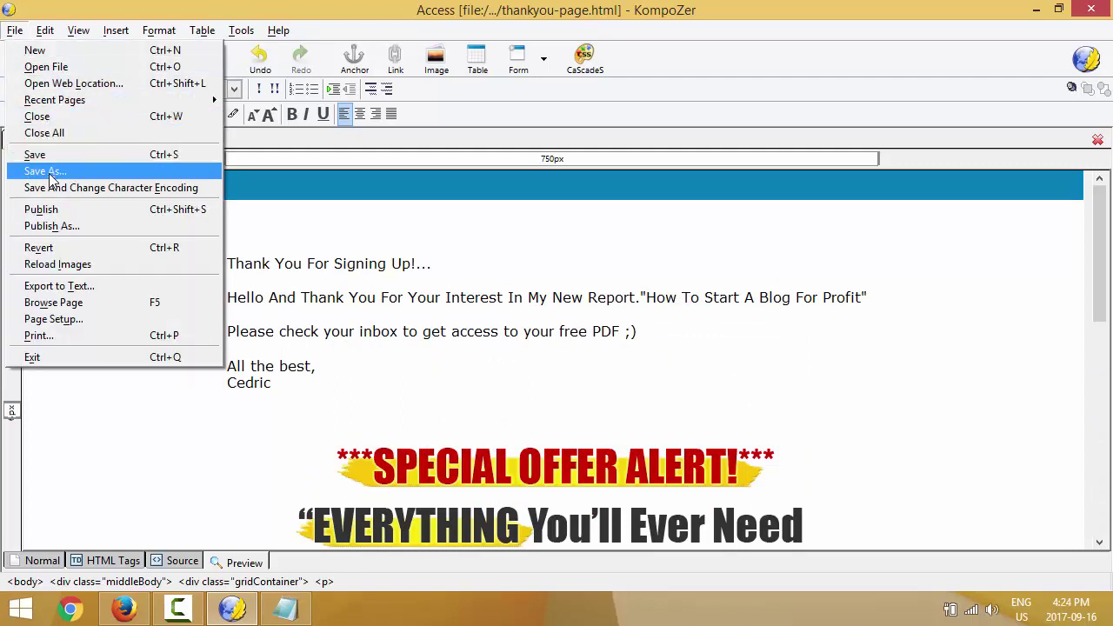
click(49, 171)
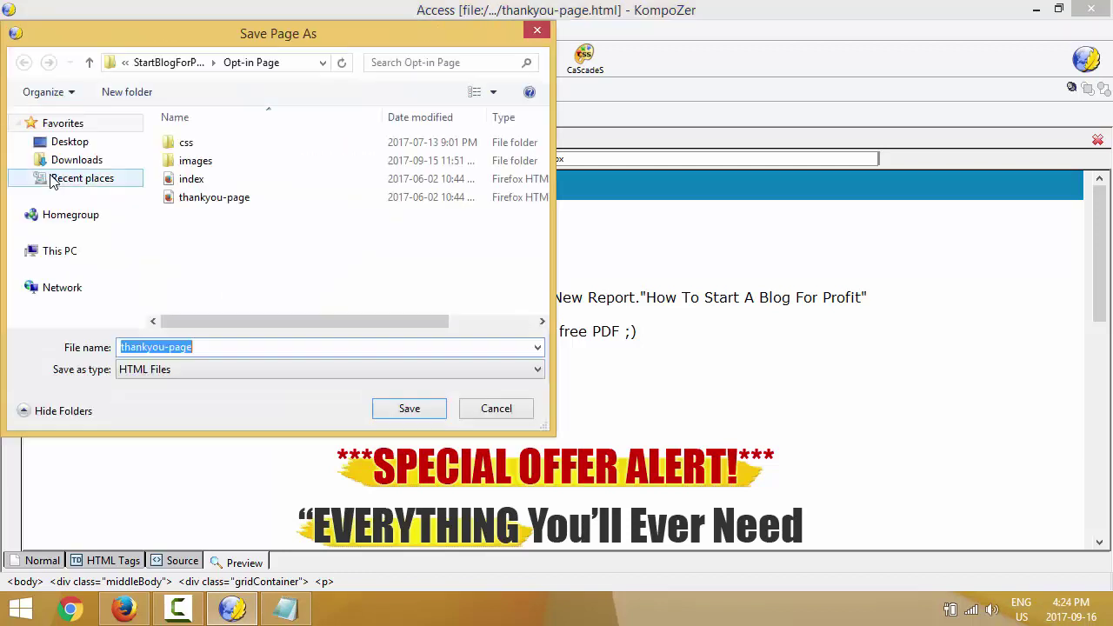
click(204, 350)
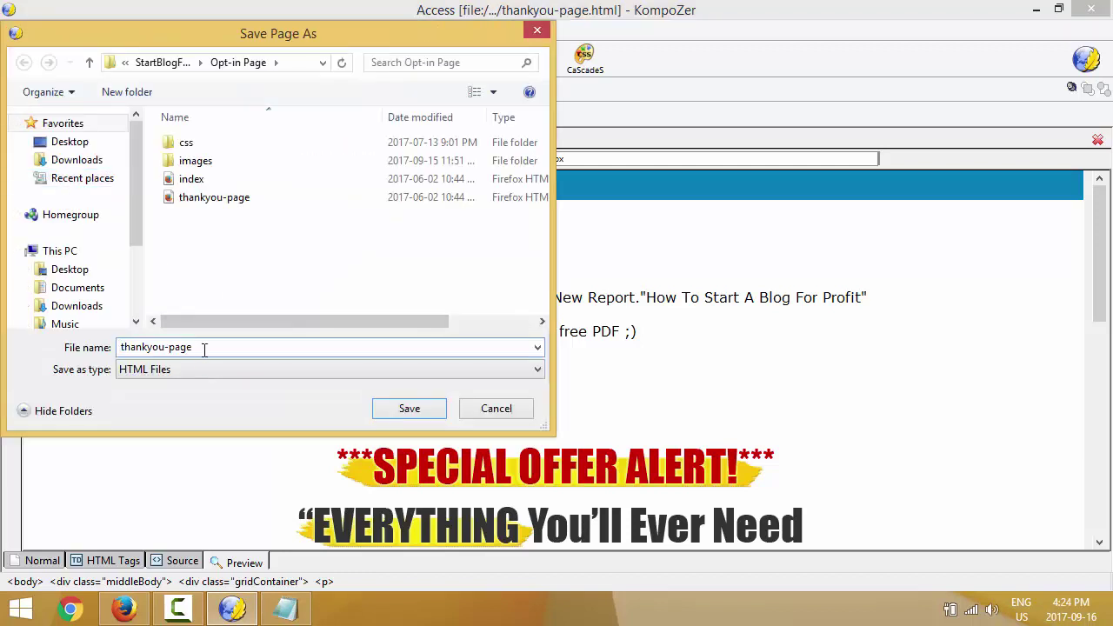
key(BackSpace)
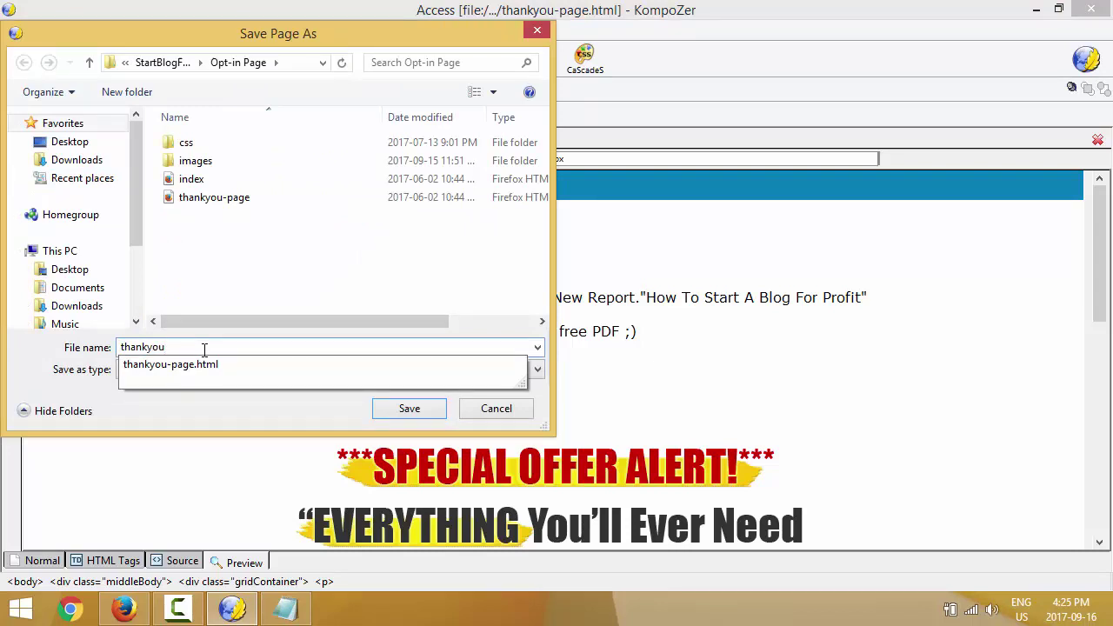
click(228, 299)
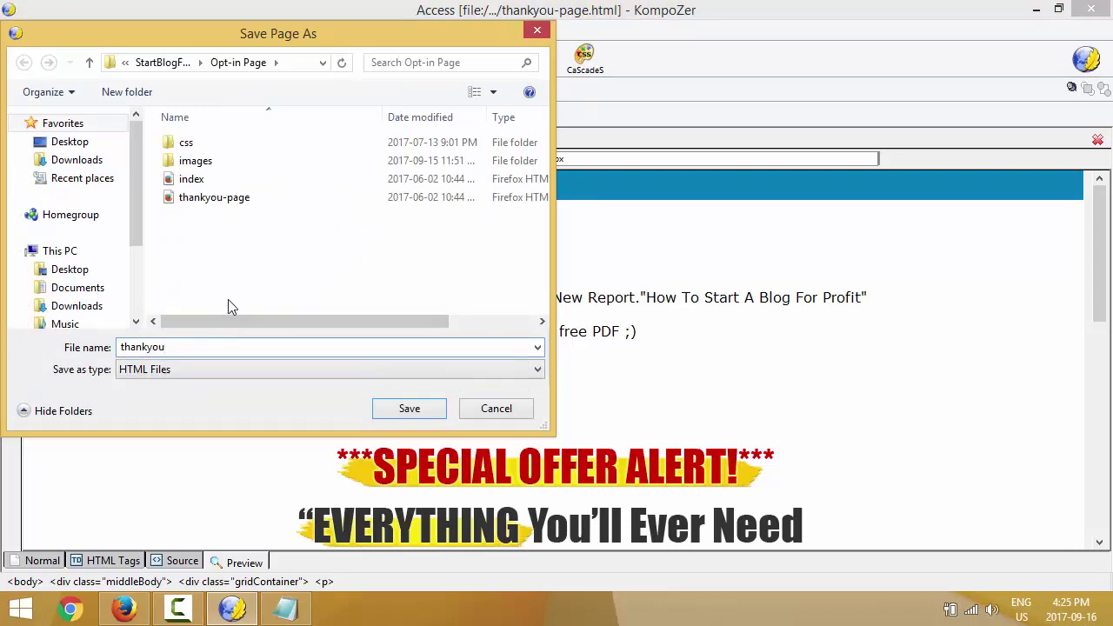
click(405, 408)
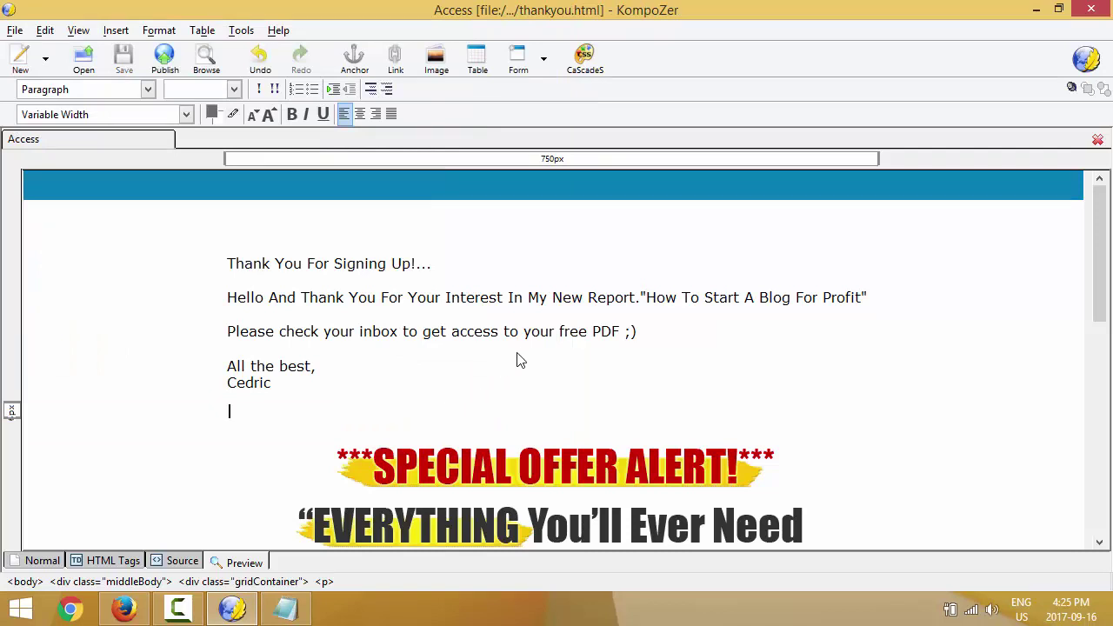
Close the saved page and open the thankyou file from the Opt-in Page folder for editing.
click(1097, 140)
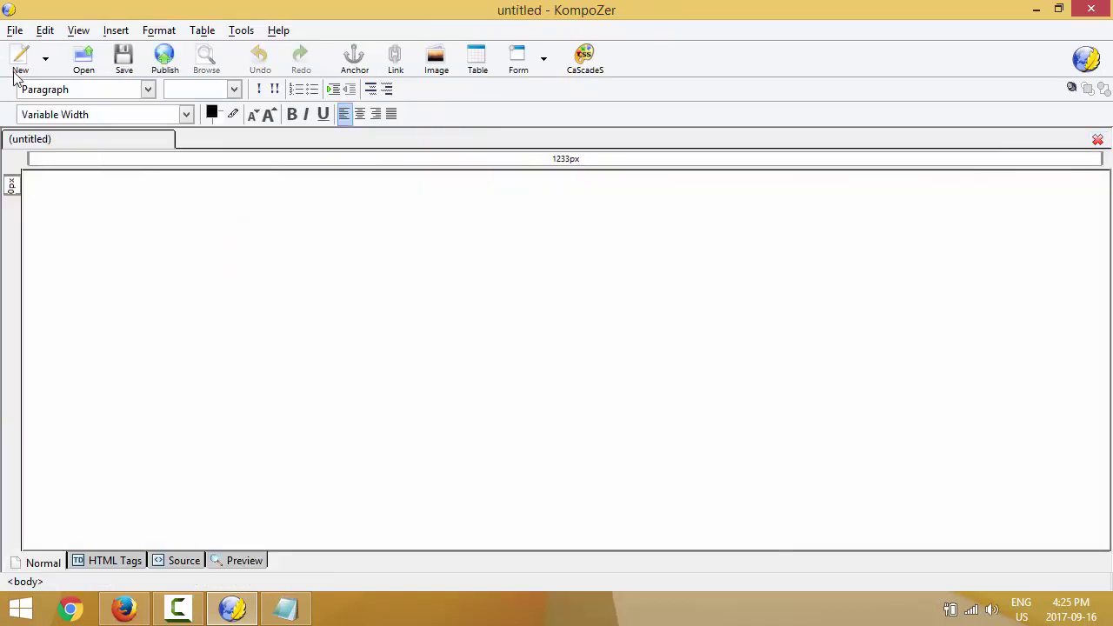
click(84, 62)
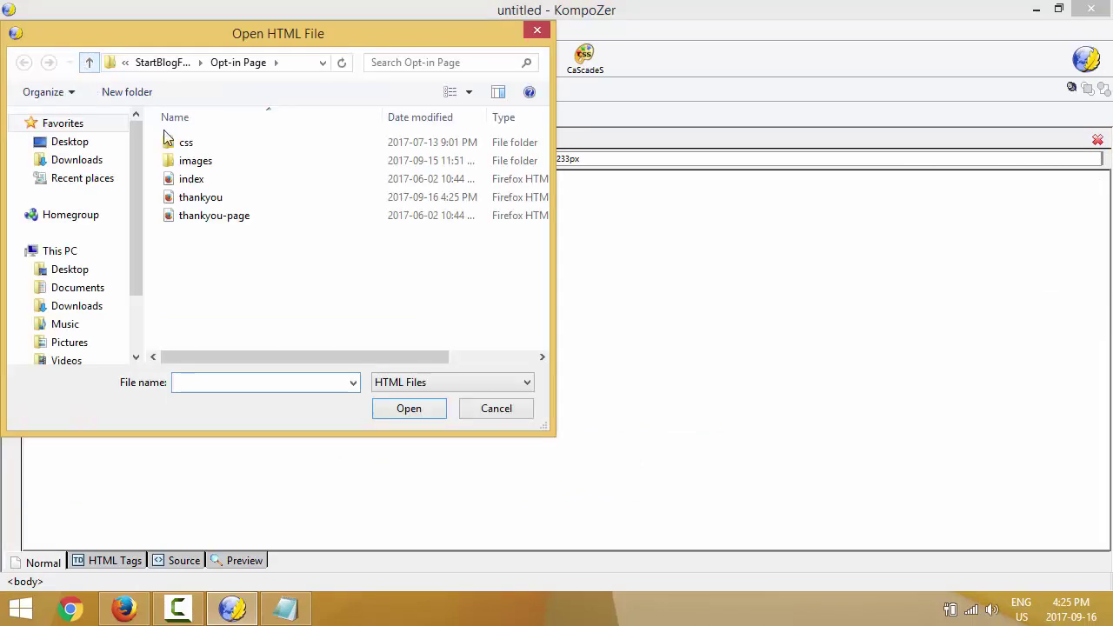
click(213, 202)
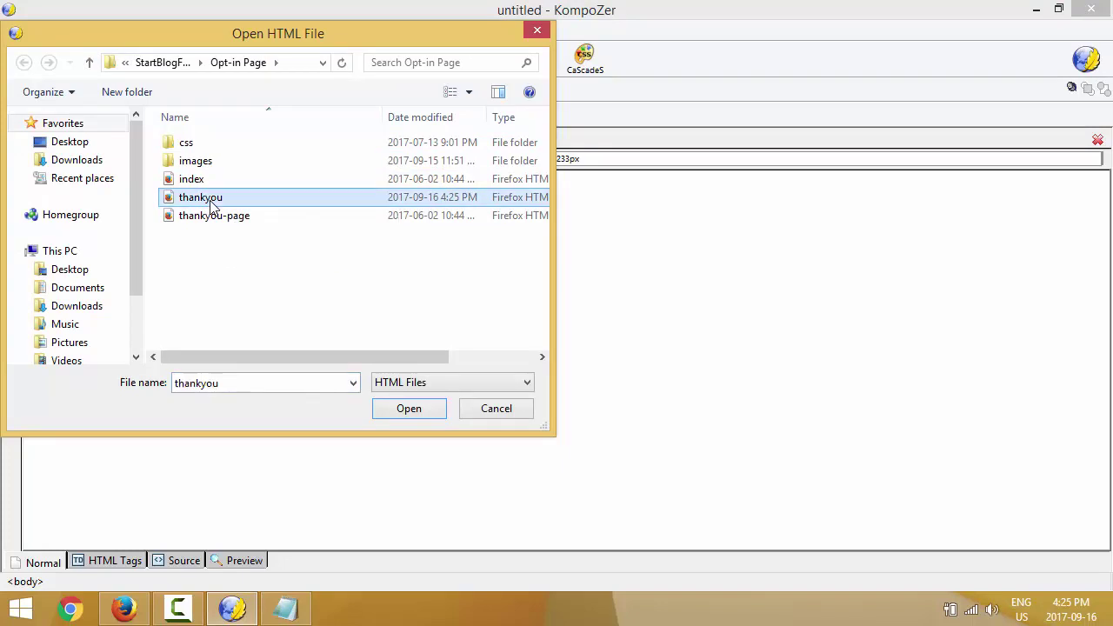
click(423, 412)
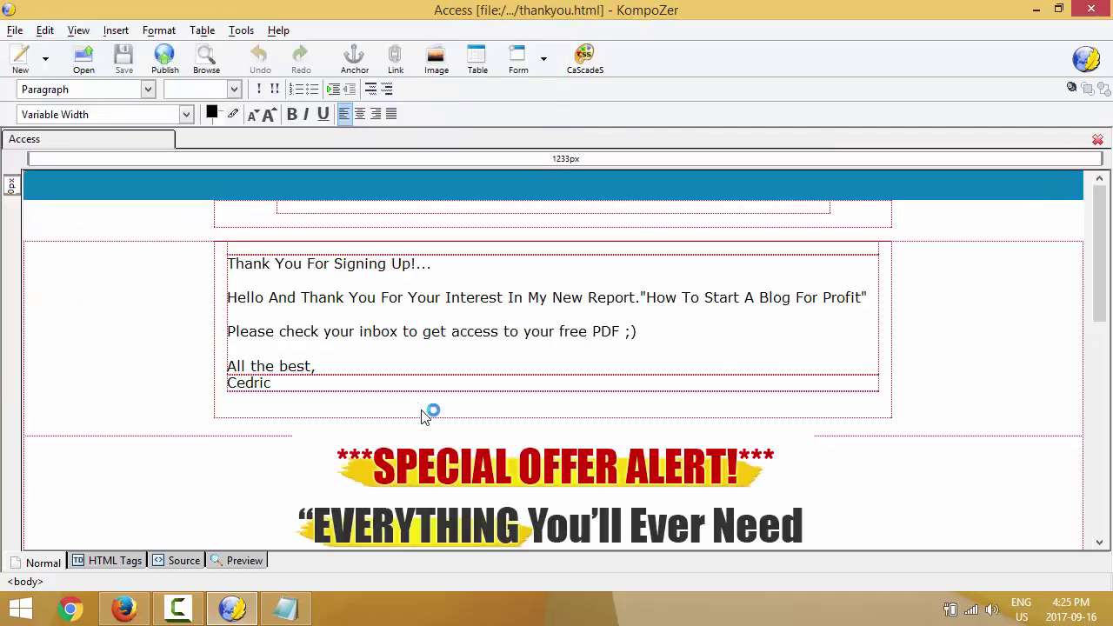
scroll(504, 296, down, 1)
scroll(461, 313, up, 1)
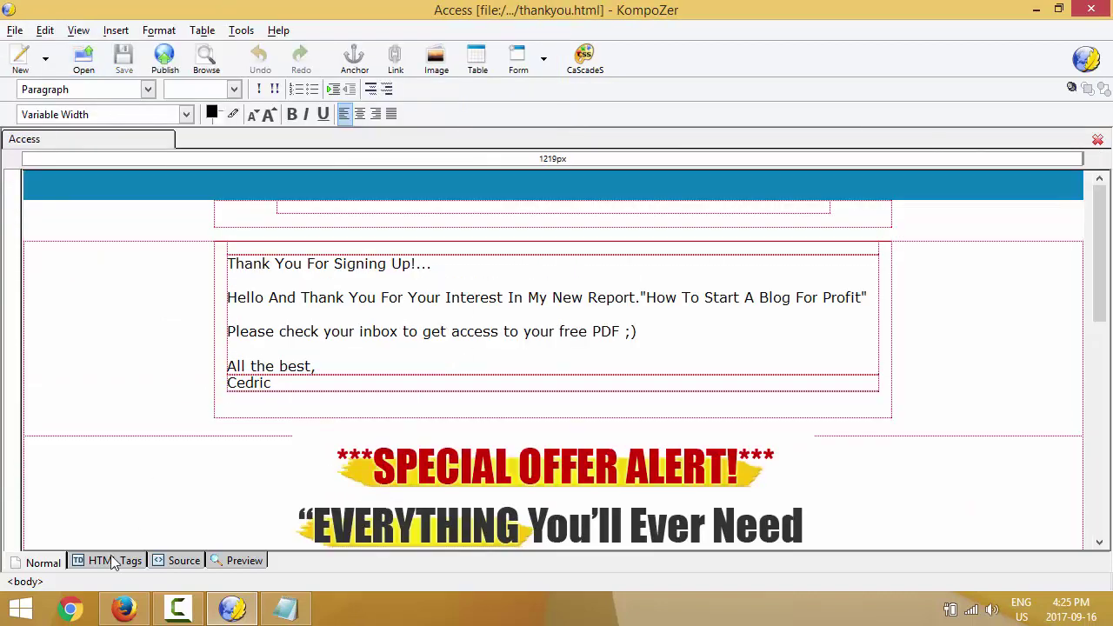
Switch to Firefox and copy the text from the IMPORTANT heading through "Unadvertise Bonus." on the thank-confirm2.html page.
click(126, 613)
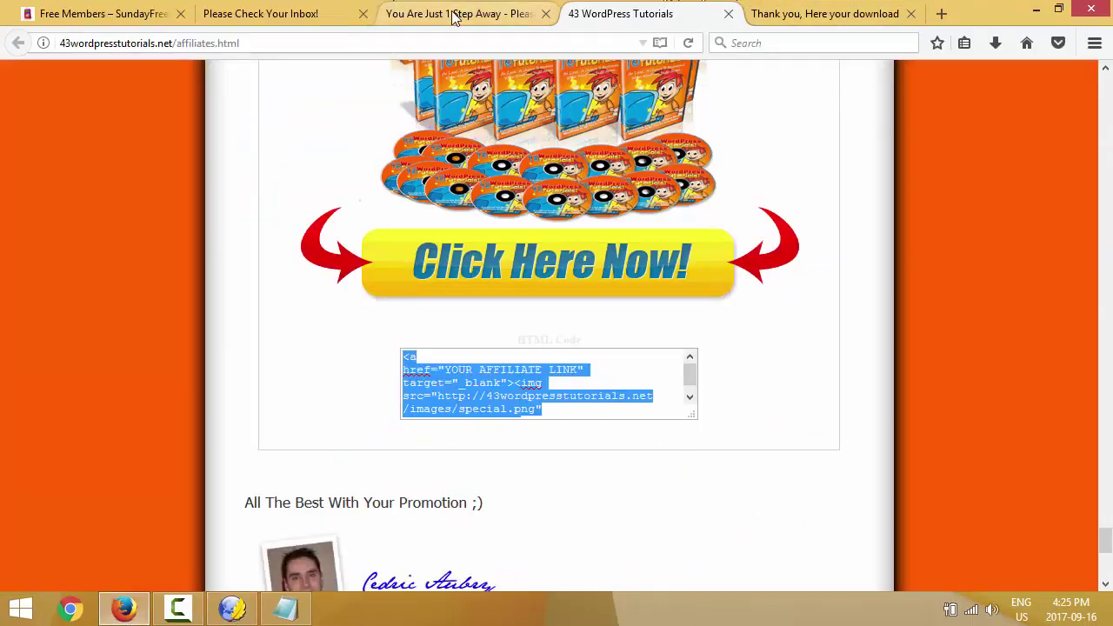
click(383, 13)
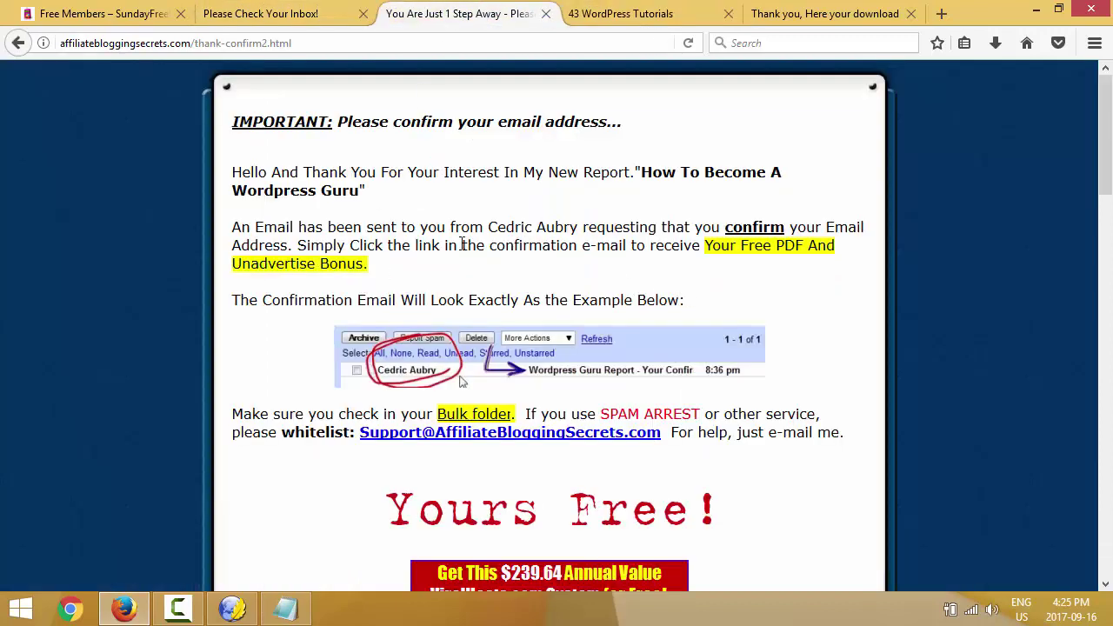
drag(369, 266, 233, 122)
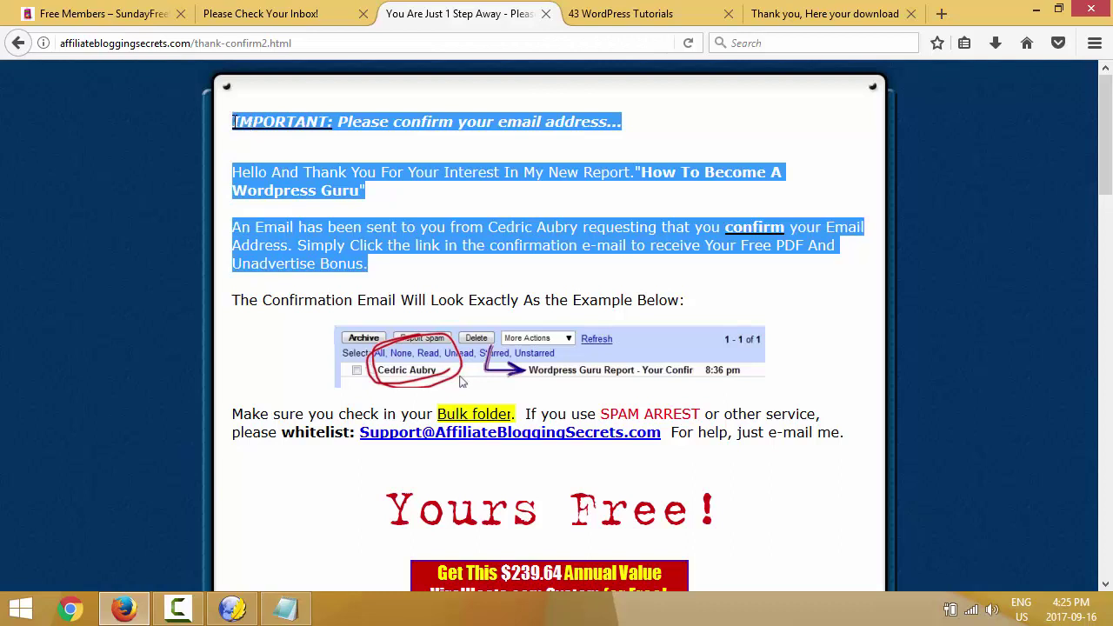
right_click(261, 121)
click(287, 138)
Strip the copied text's formatting by pasting it into Notepad, copy all of it again, and close Notepad without saving.
click(21, 608)
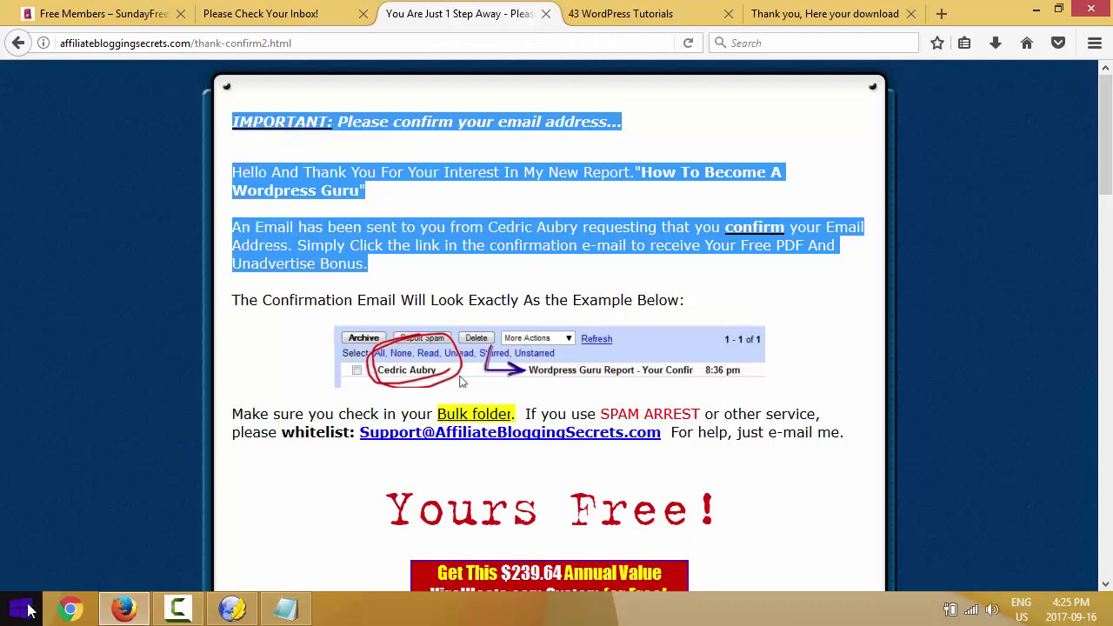
click(63, 233)
right_click(551, 189)
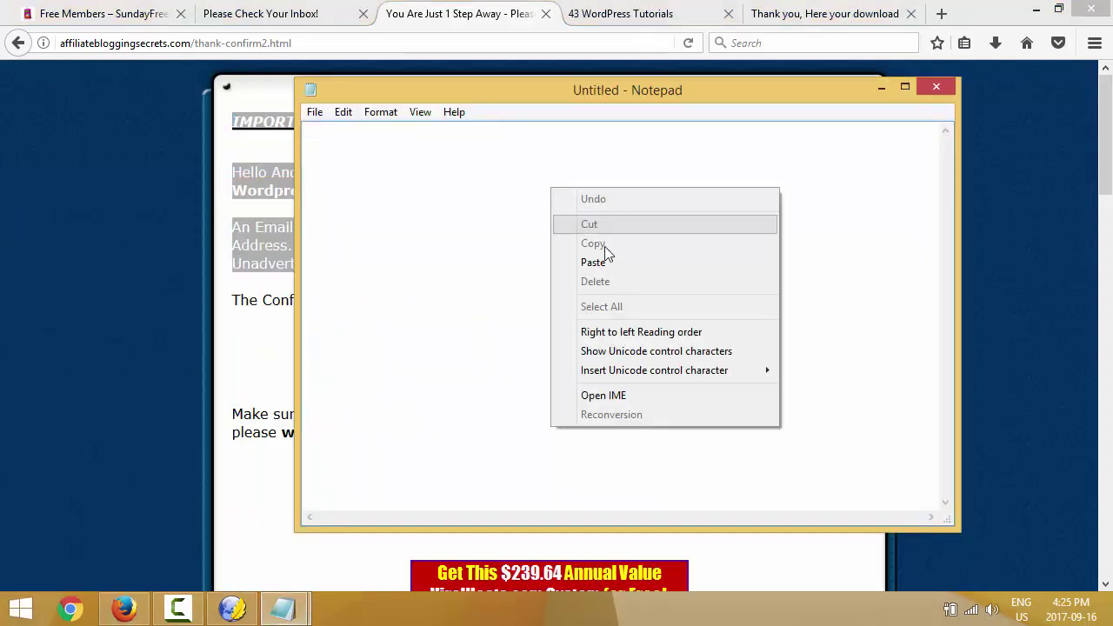
click(604, 260)
right_click(663, 348)
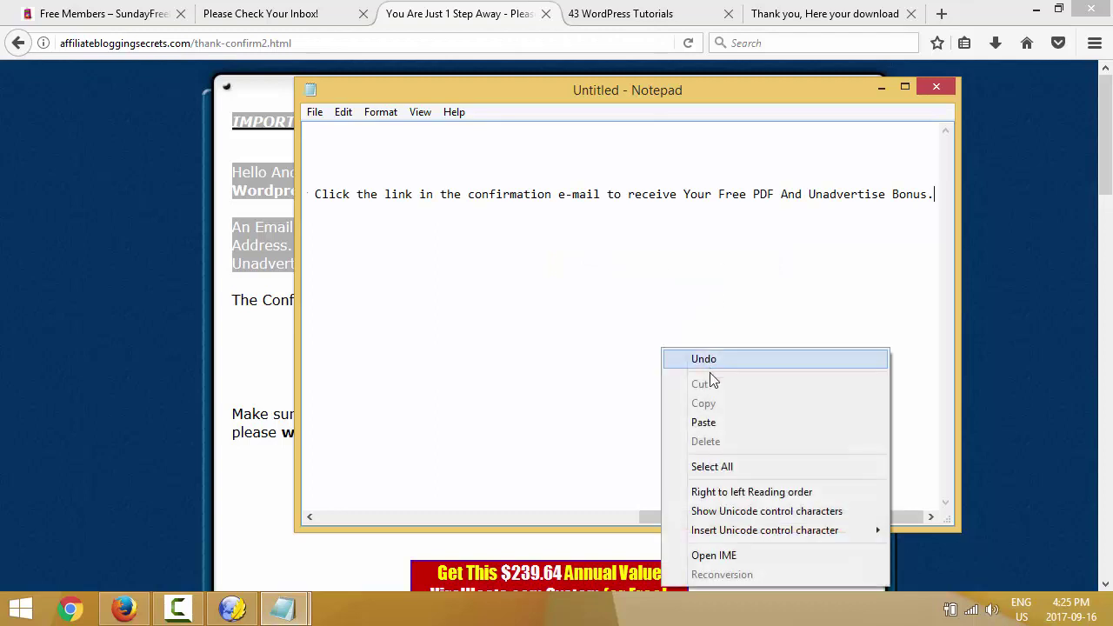
click(712, 466)
right_click(513, 194)
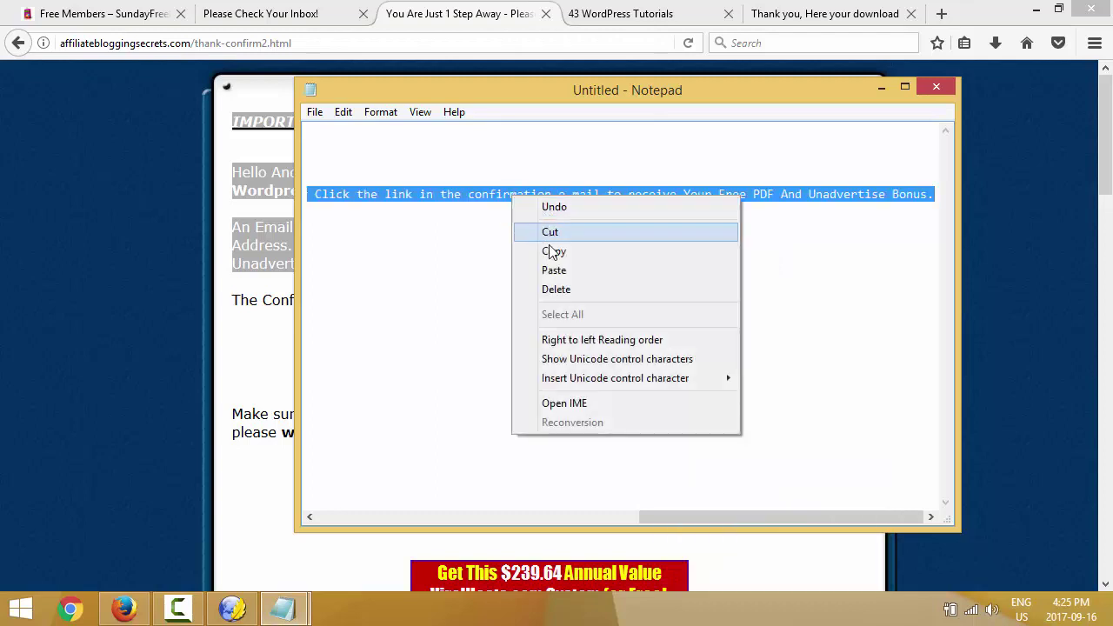
click(552, 251)
click(936, 85)
click(589, 304)
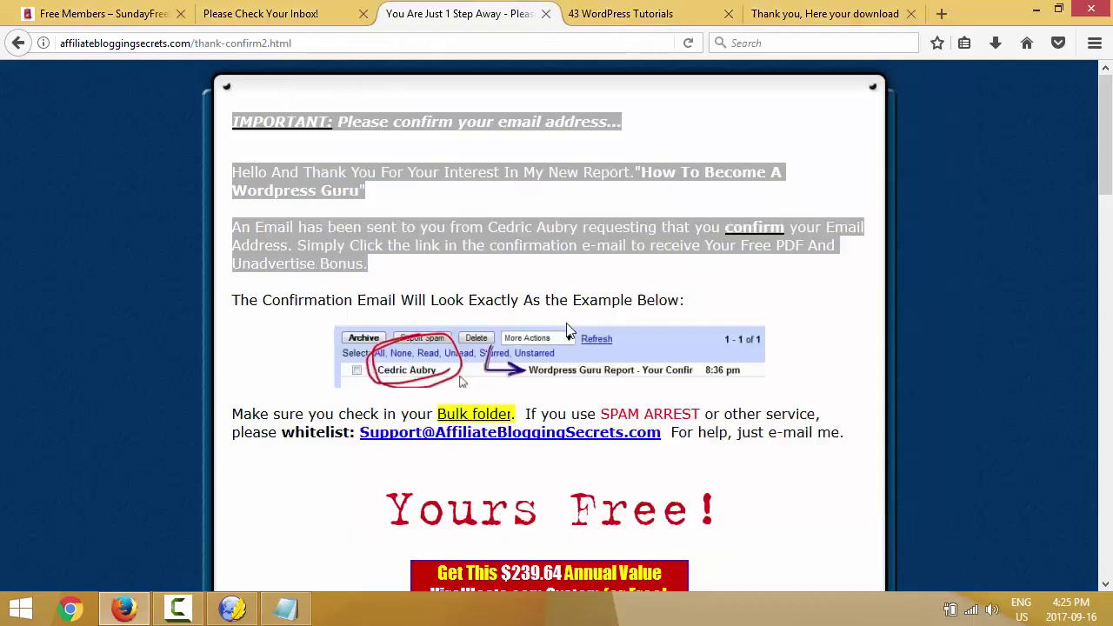
Switch to KompoZer and replace the sign-up message above "All the best," with the copied e-mail confirmation text.
click(231, 608)
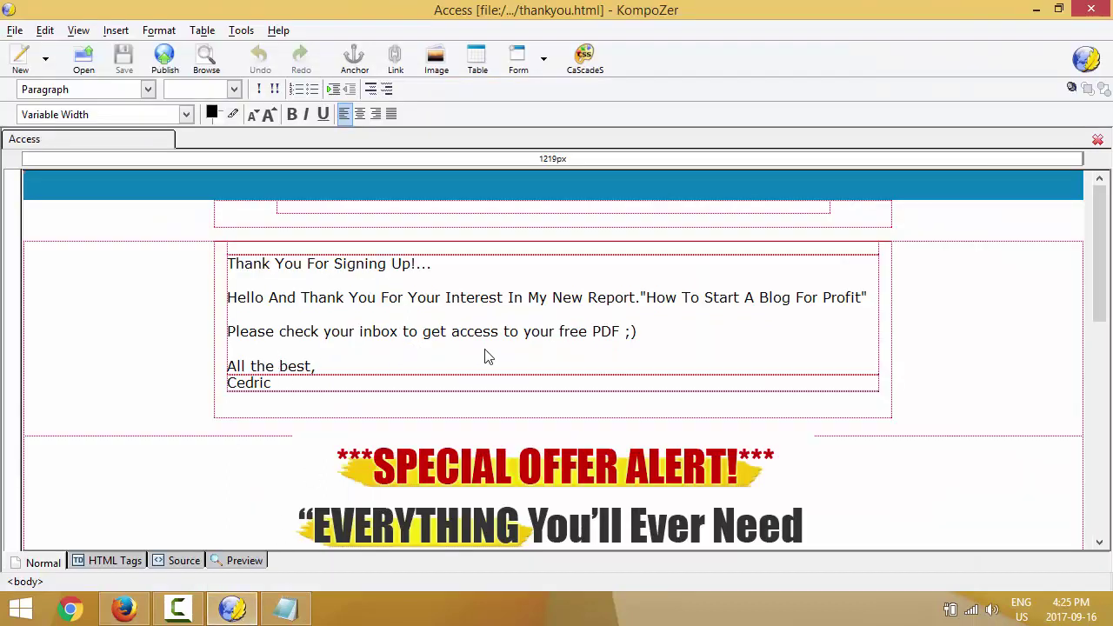
drag(637, 331, 235, 263)
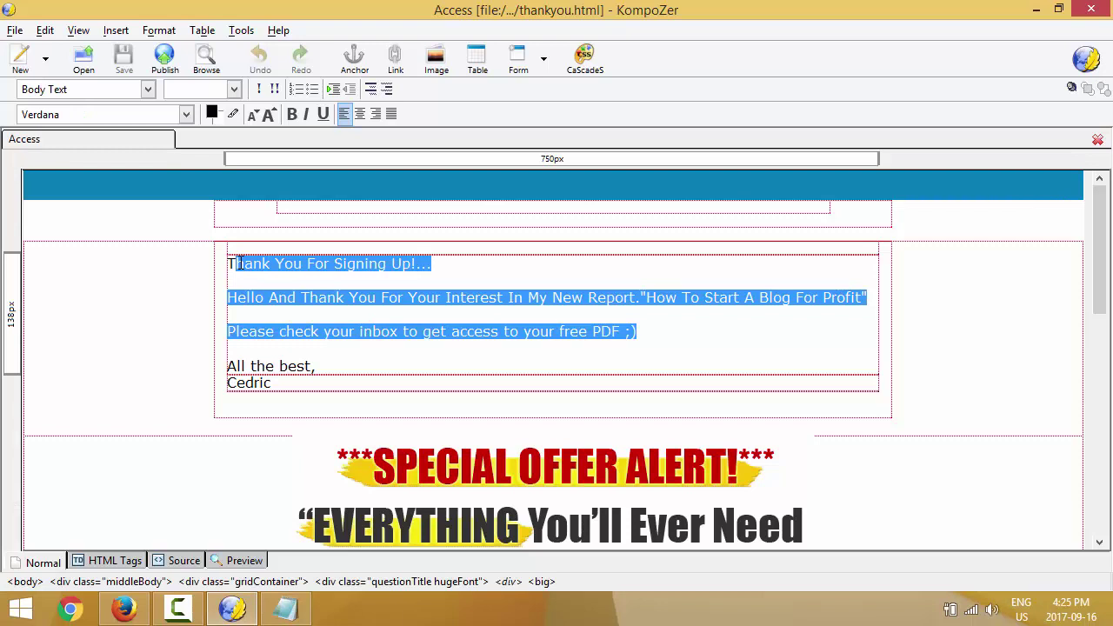
key(ctrl+v)
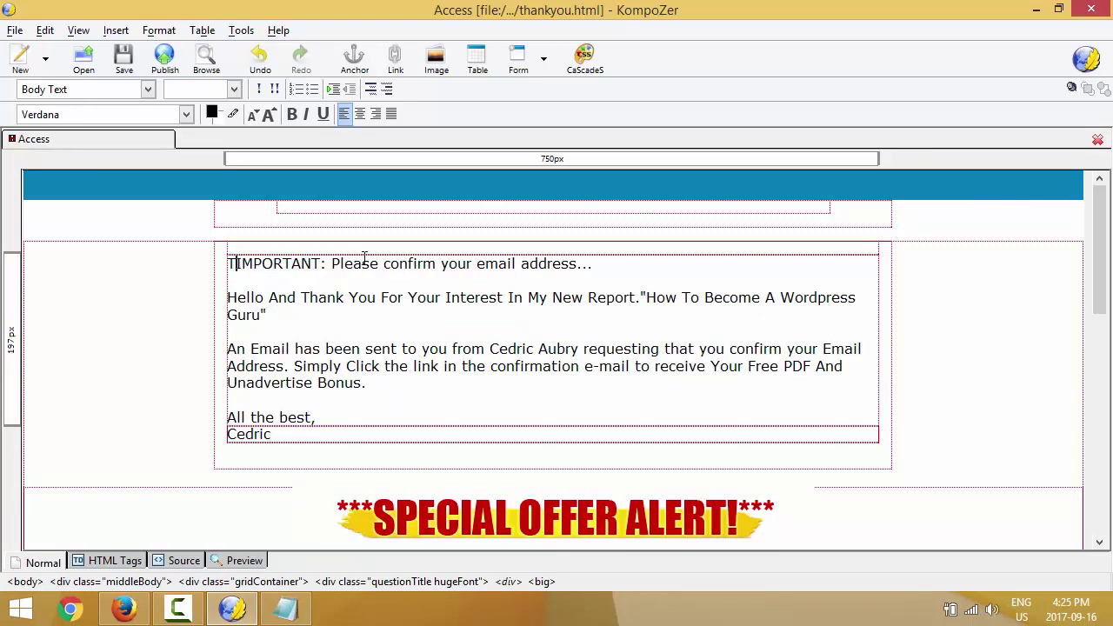
key(BackSpace)
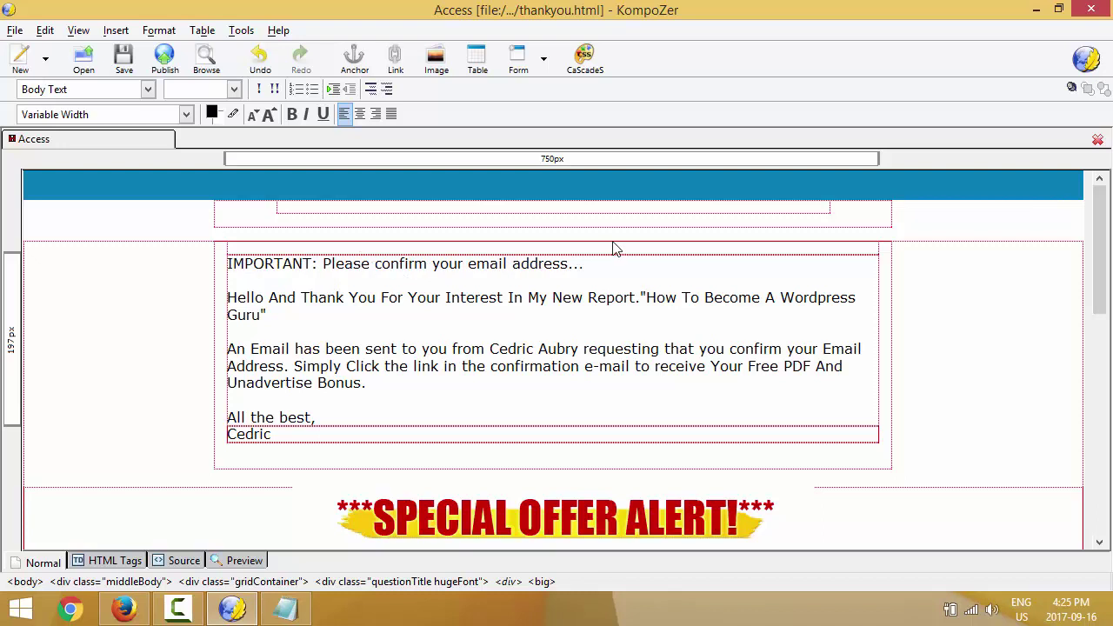
Make the heading "IMPORTANT: Please confirm your email address..." bold, without italics or underline.
drag(584, 270, 229, 259)
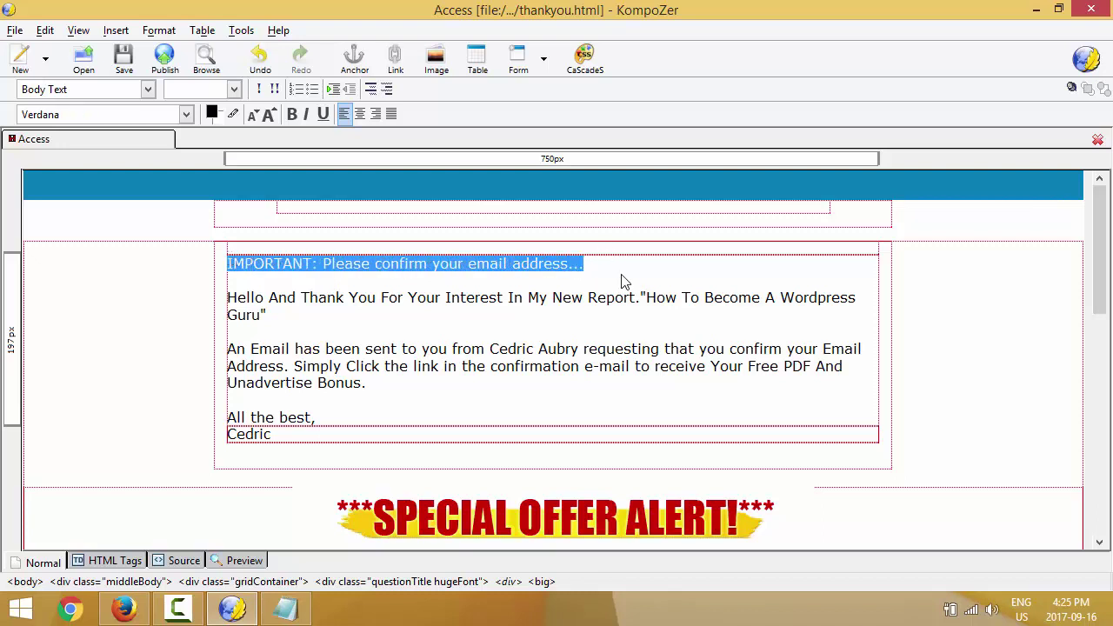
click(591, 270)
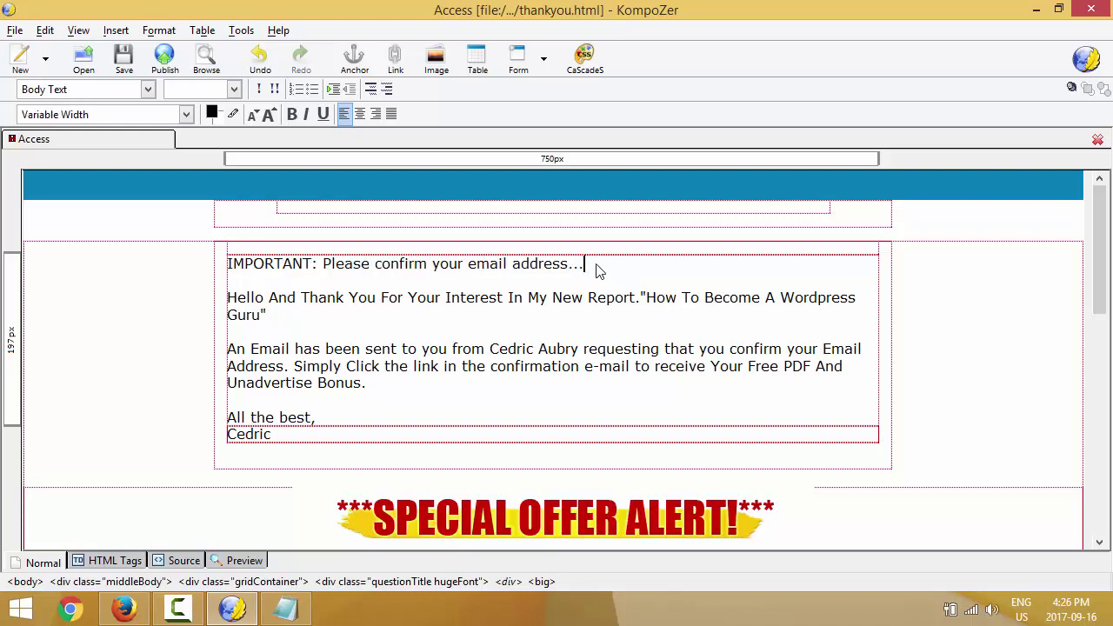
drag(586, 264, 268, 268)
drag(268, 266, 229, 266)
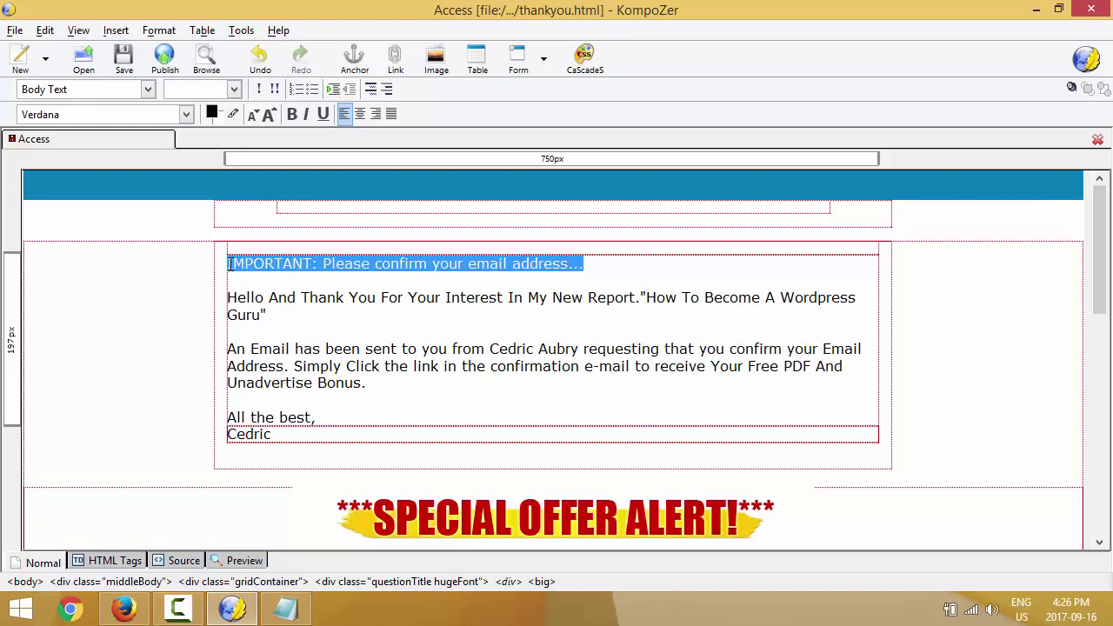
click(292, 115)
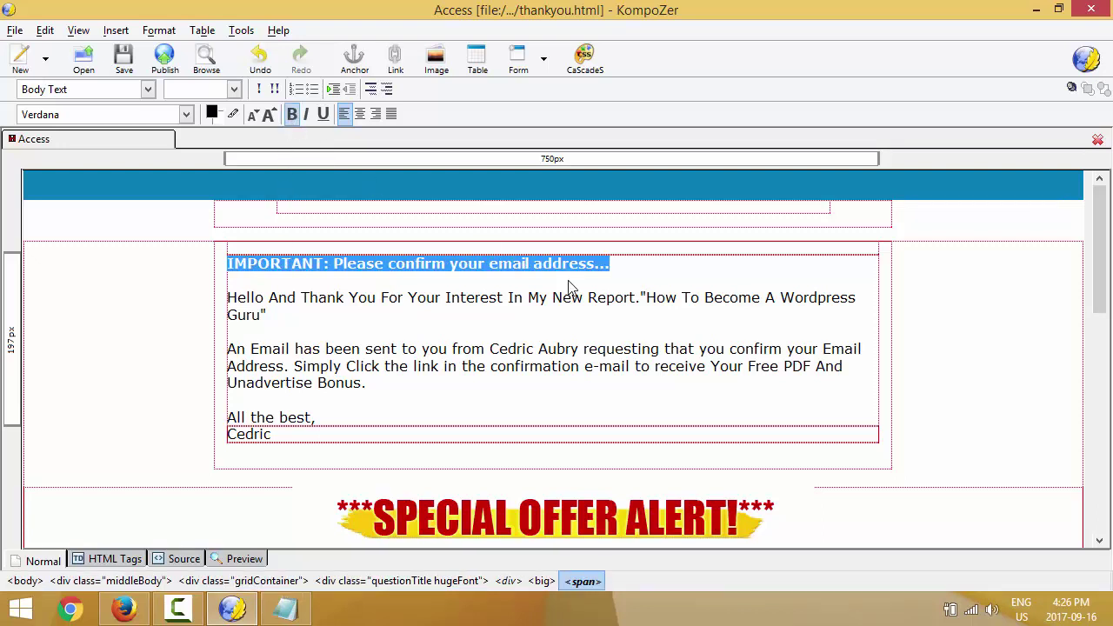
click(307, 116)
click(322, 115)
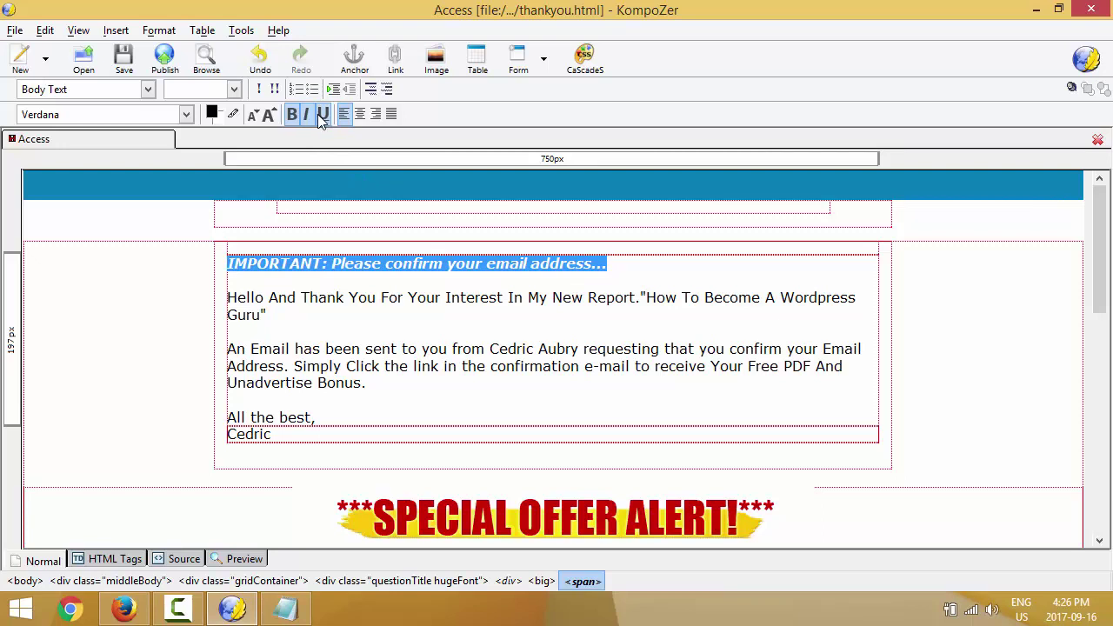
click(311, 119)
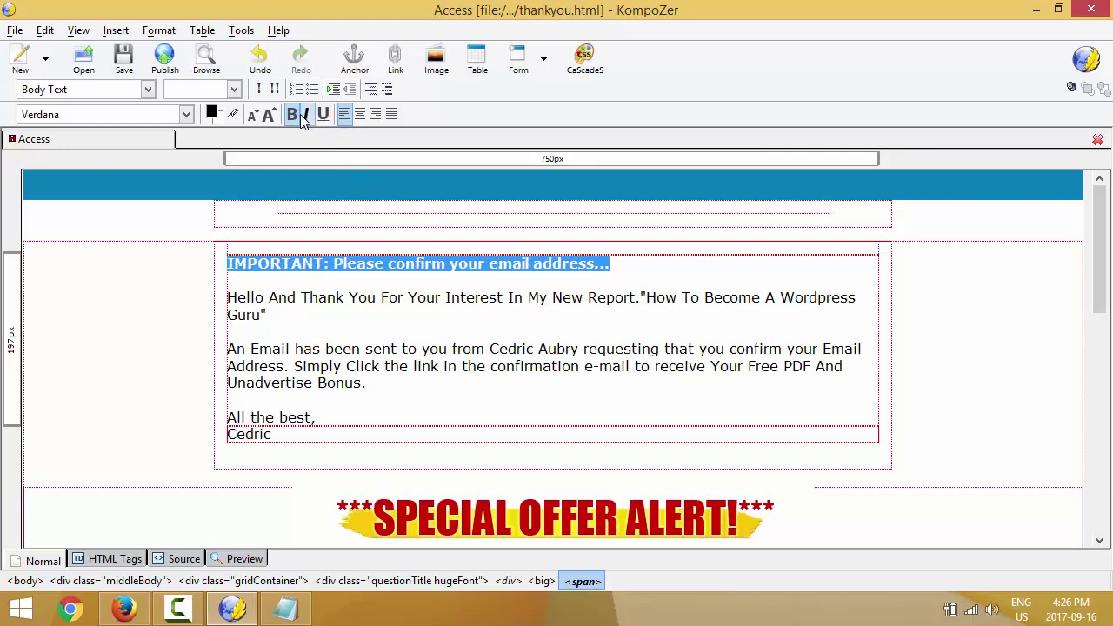
click(647, 275)
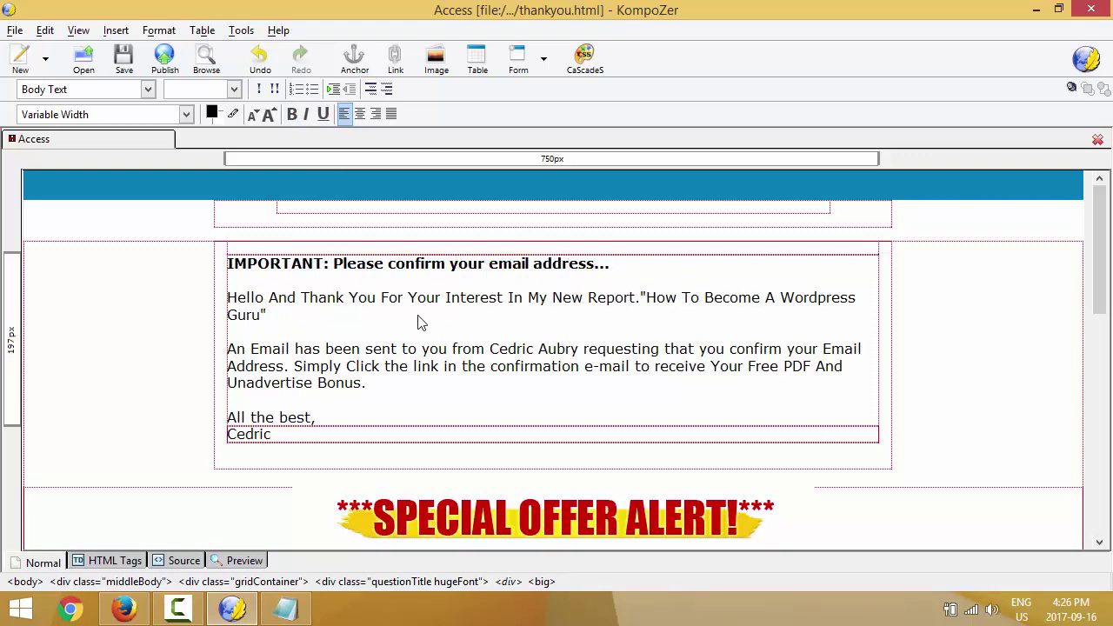
Change the report title in the greeting from "How To Become A Wordpress Guru" to "How To Start a Blog For Profit".
drag(262, 317, 701, 302)
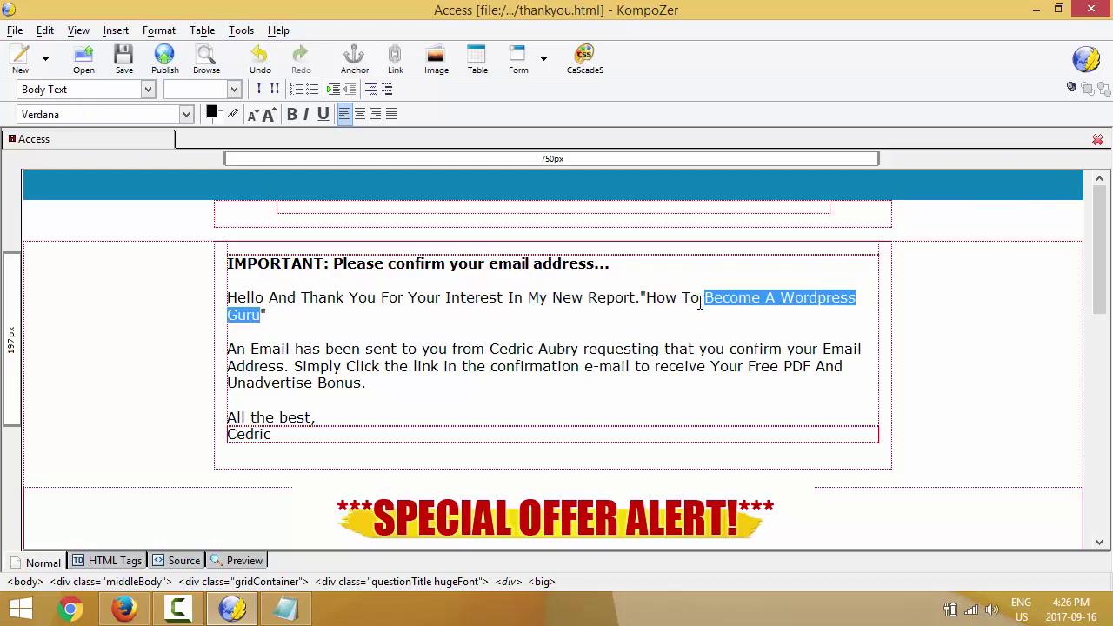
text(start)
key(BackSpace)
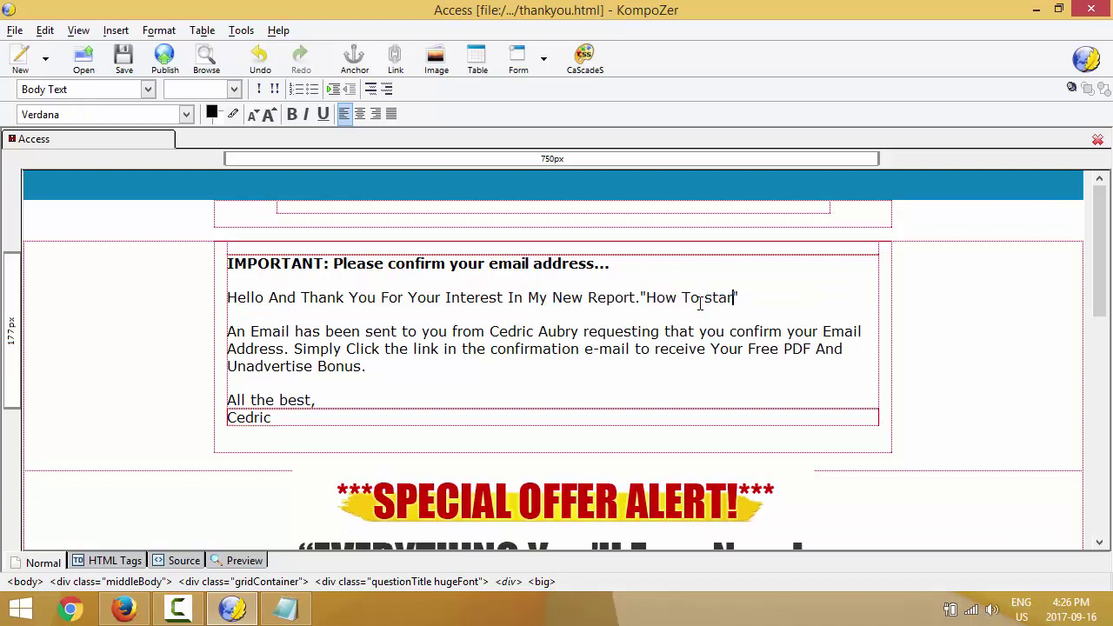
key(BackSpace)
key(BackSpace)
text(Start a Blog )
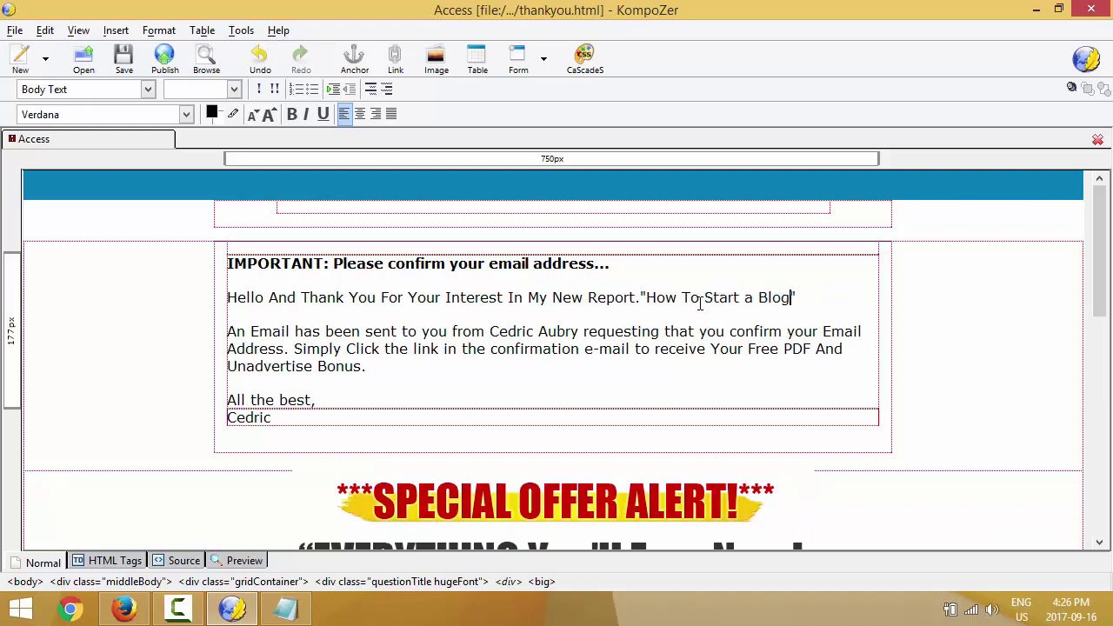
text(For Profit)
Delete "And Unadvertise Bonus" so that the confirmation paragraph ends with "Your Free PDF.".
mouse_move(366, 366)
mouse_down()
mouse_move(428, 349)
mouse_move(361, 366)
mouse_up()
drag(772, 349, 815, 341)
key(Delete)
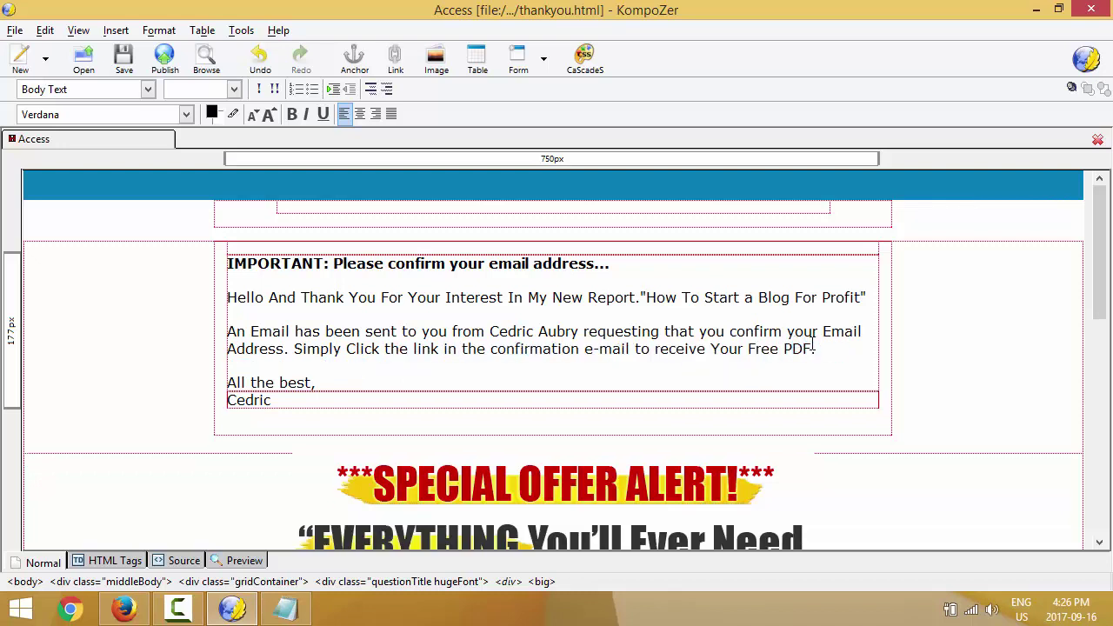
Look over the rest of the page and check the titles of the two reference pages in Firefox.
scroll(418, 330, down, 3)
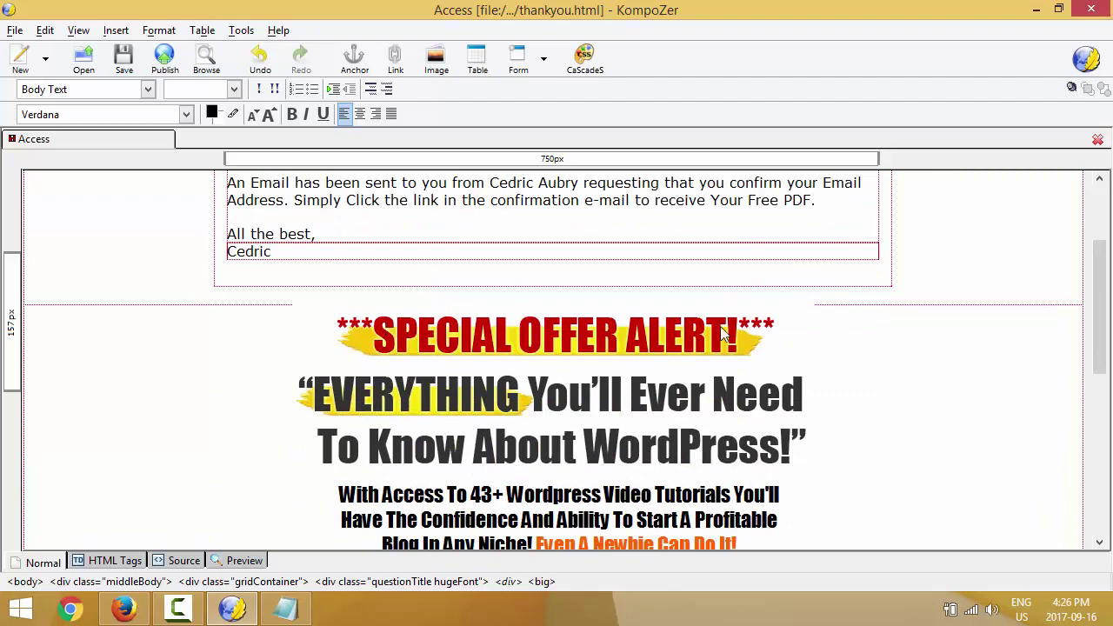
scroll(402, 331, down, 8)
scroll(467, 426, up, 10)
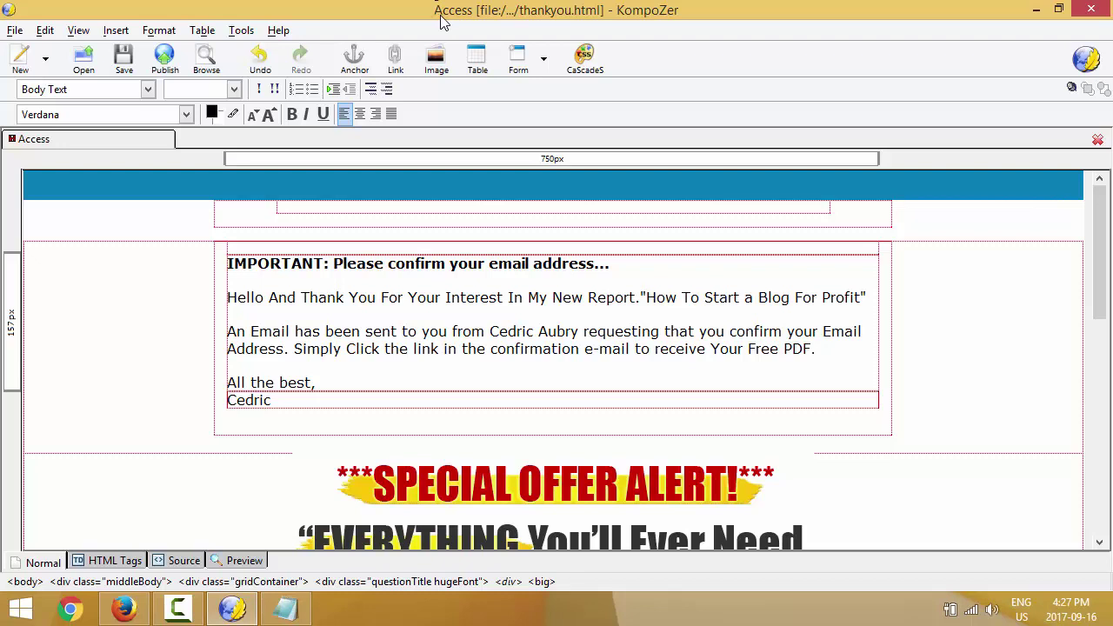
click(124, 609)
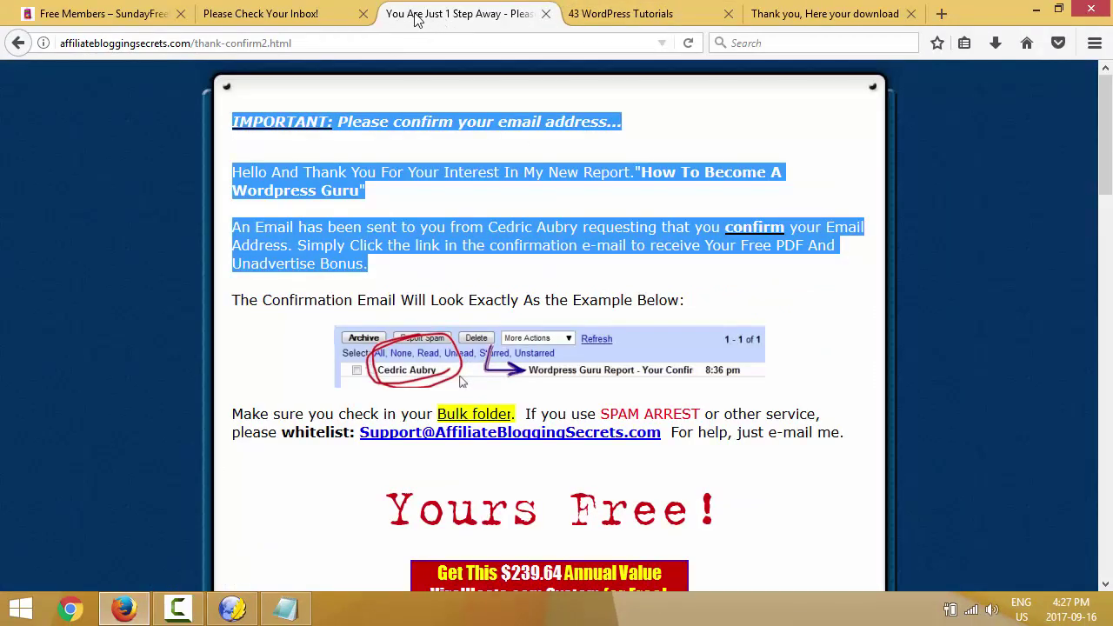
click(348, 16)
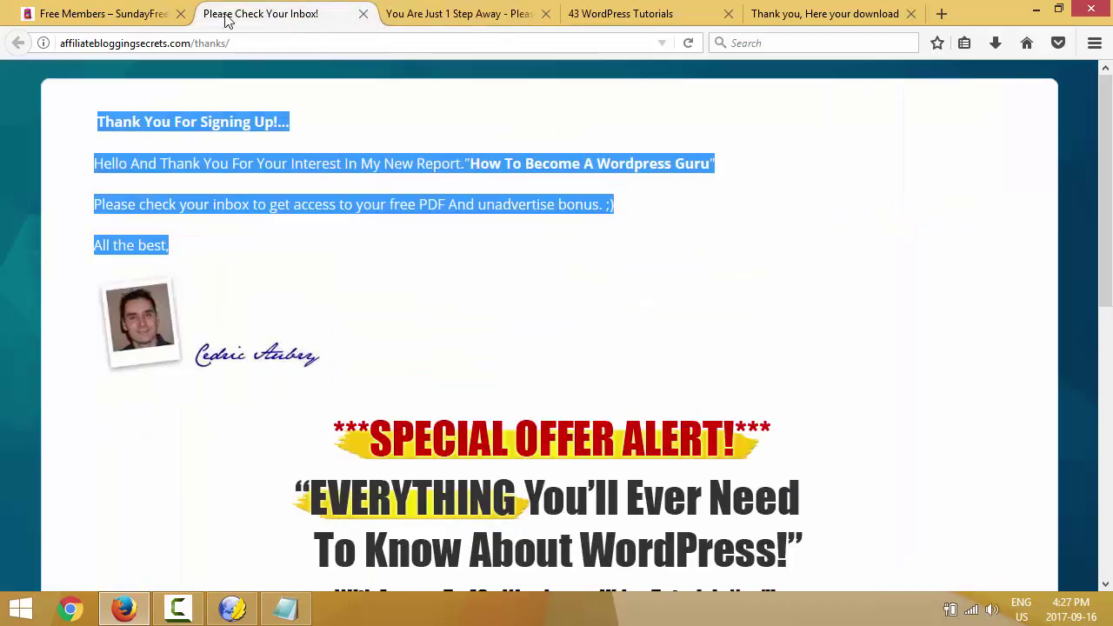
key(alt+Tab)
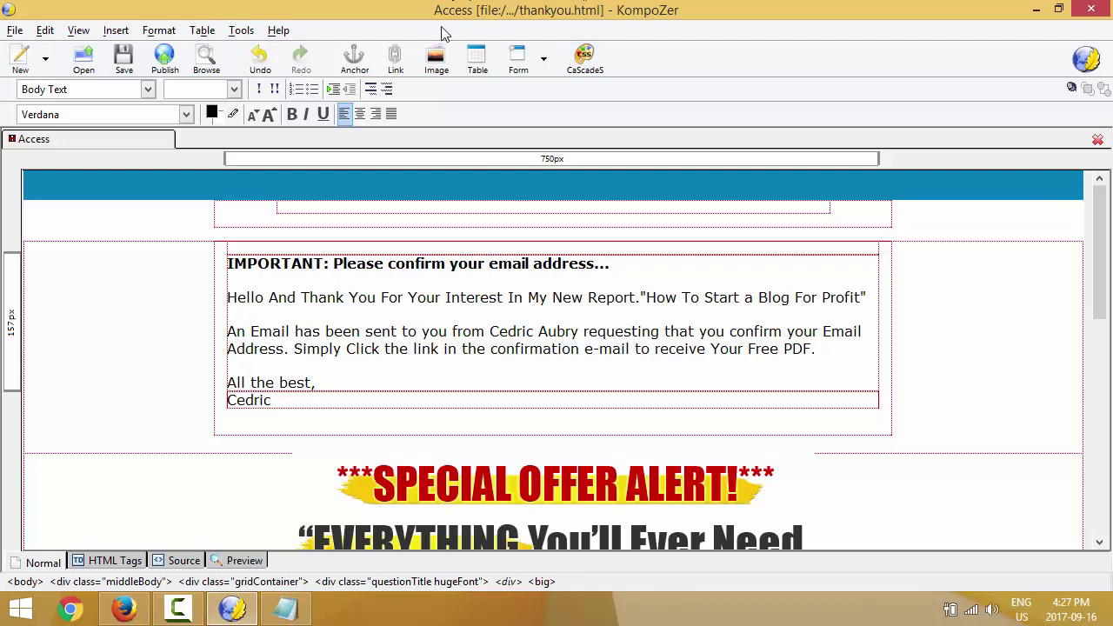
Replace the page title in the HTML source with "Please Check Your Inbox", preview the page, and compare it with the Firefox reference.
click(184, 561)
scroll(299, 323, up, 1)
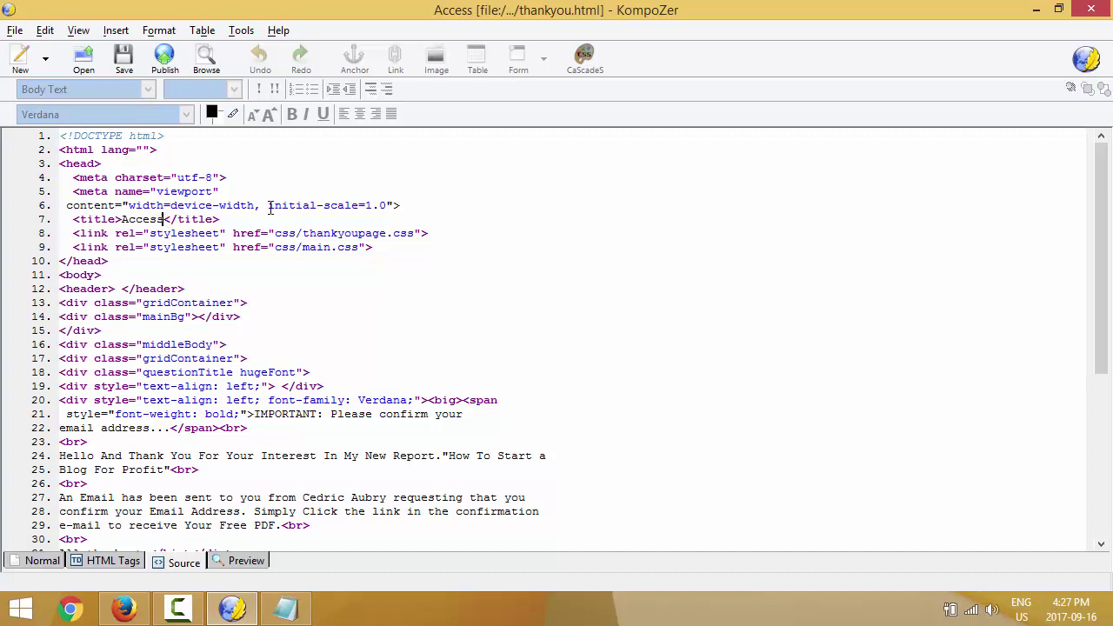
key(BackSpace)
key(BackSpace)
key(BackSpace)
key(BackSpace)
key(BackSpace)
key(BackSpace)
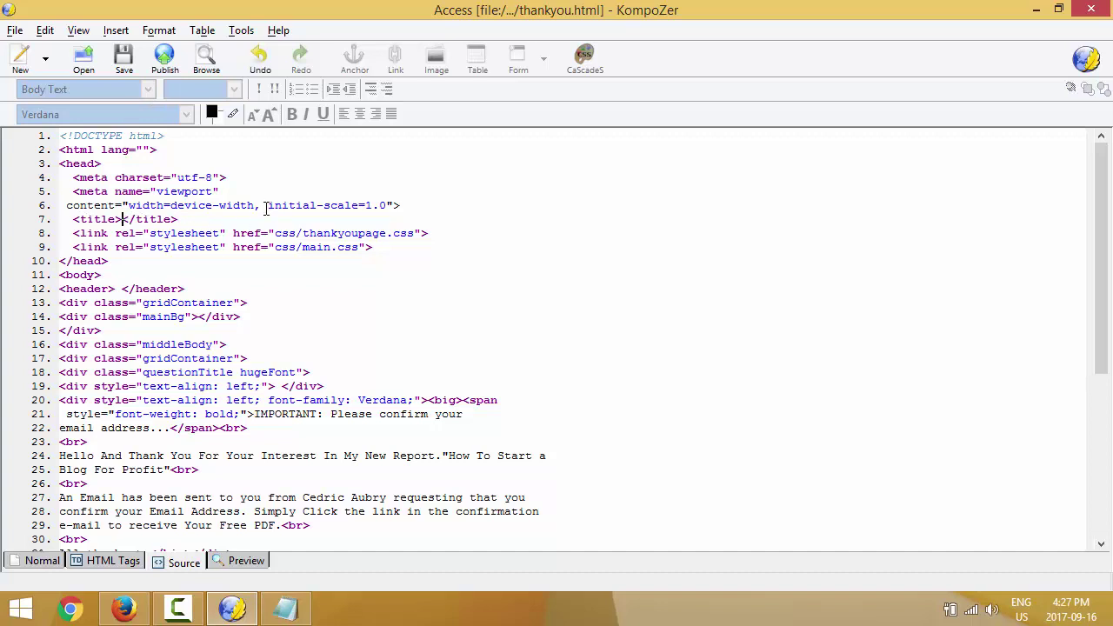
text(Please Check Your Inbox)
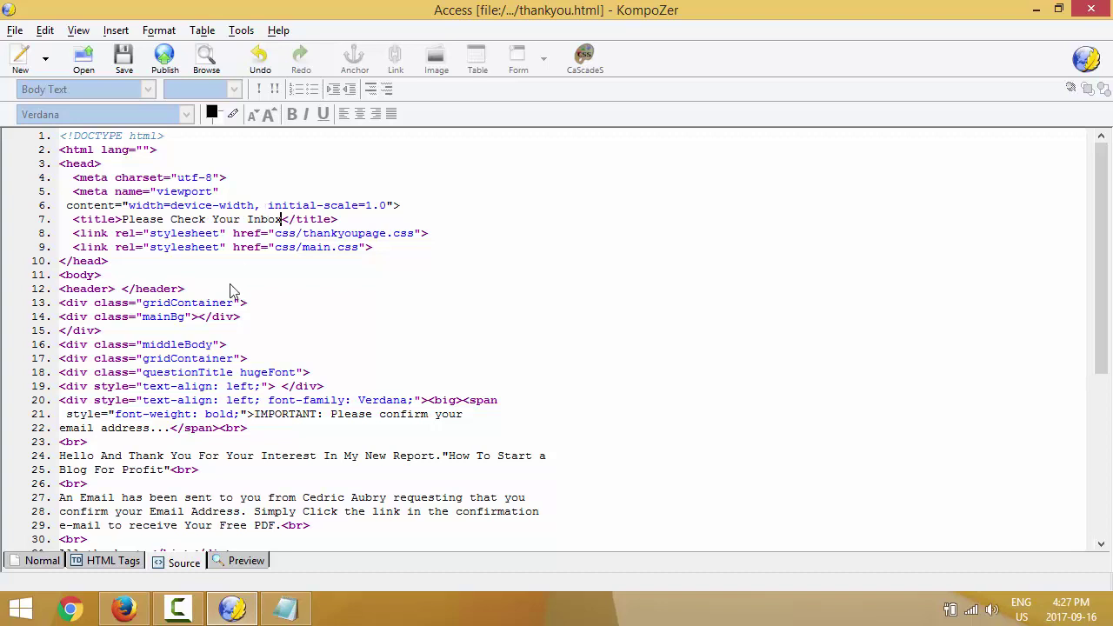
click(246, 561)
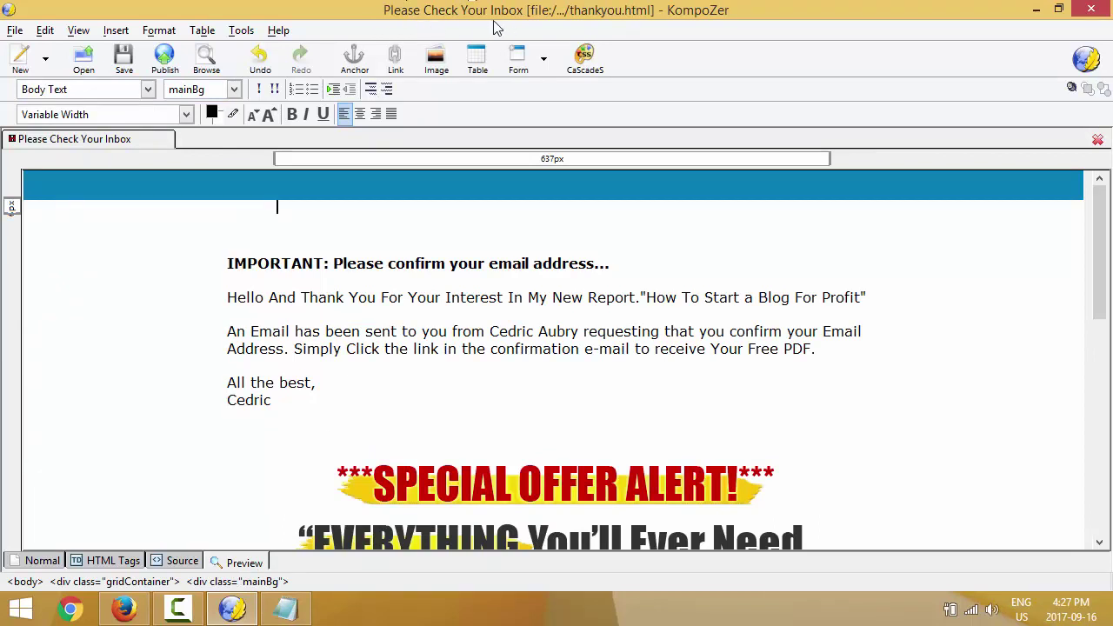
click(126, 610)
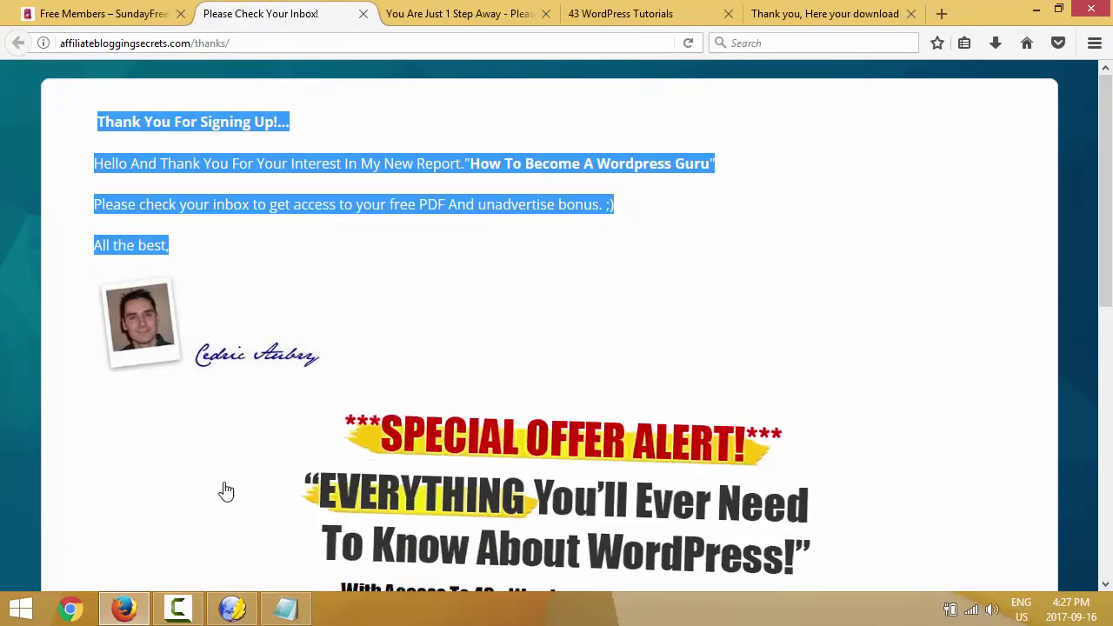
click(232, 608)
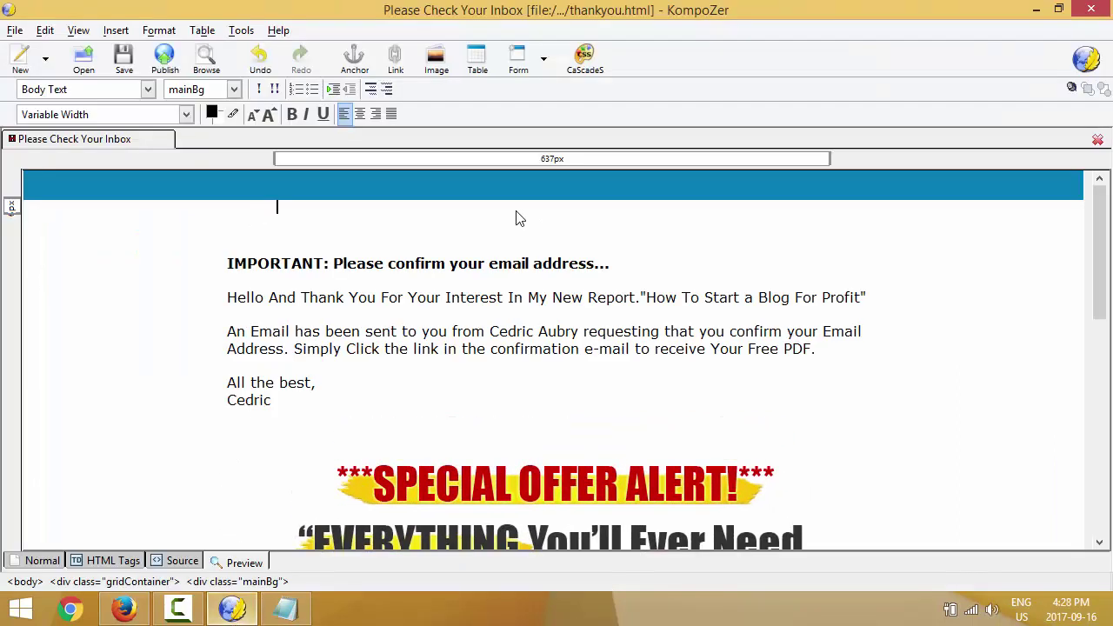
Save the page as a new HTML file named confirm in the Opt-in Page folder.
click(13, 32)
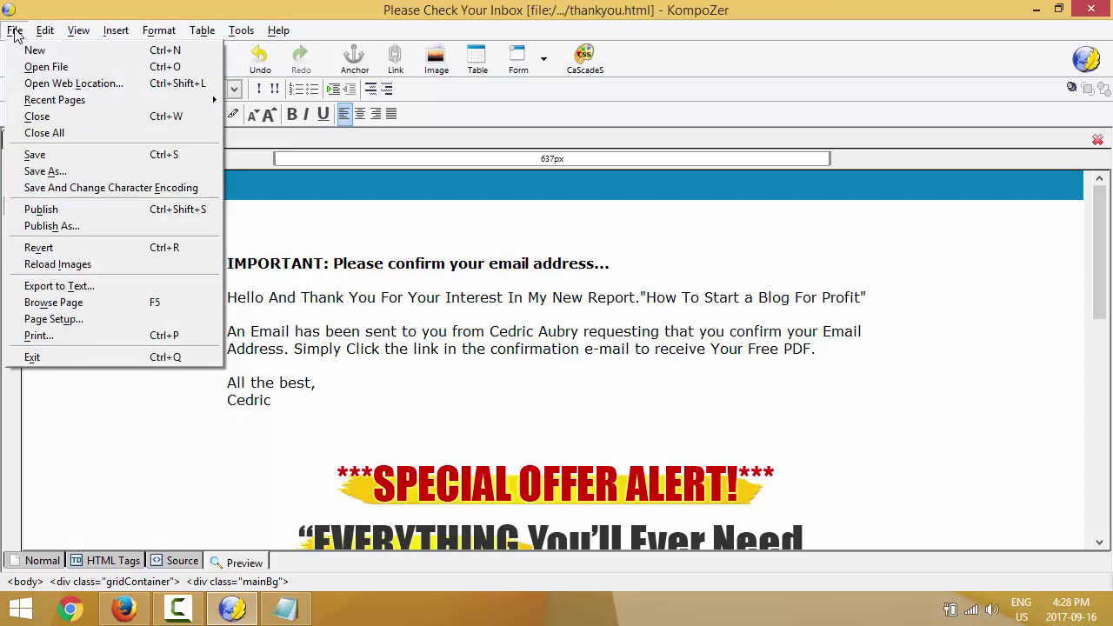
click(45, 171)
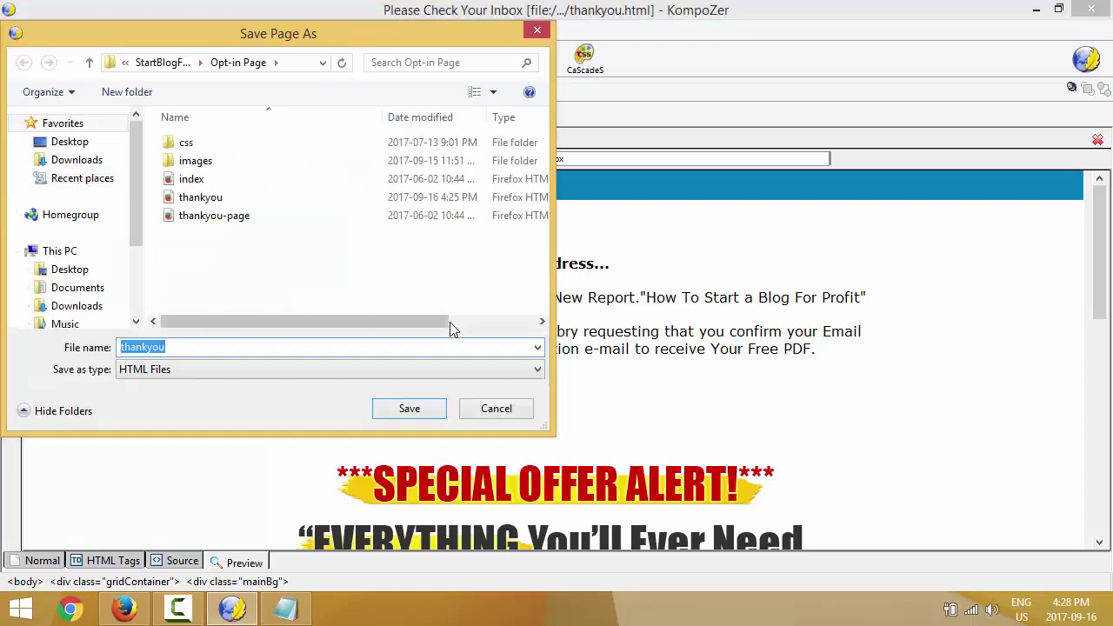
text(confirm)
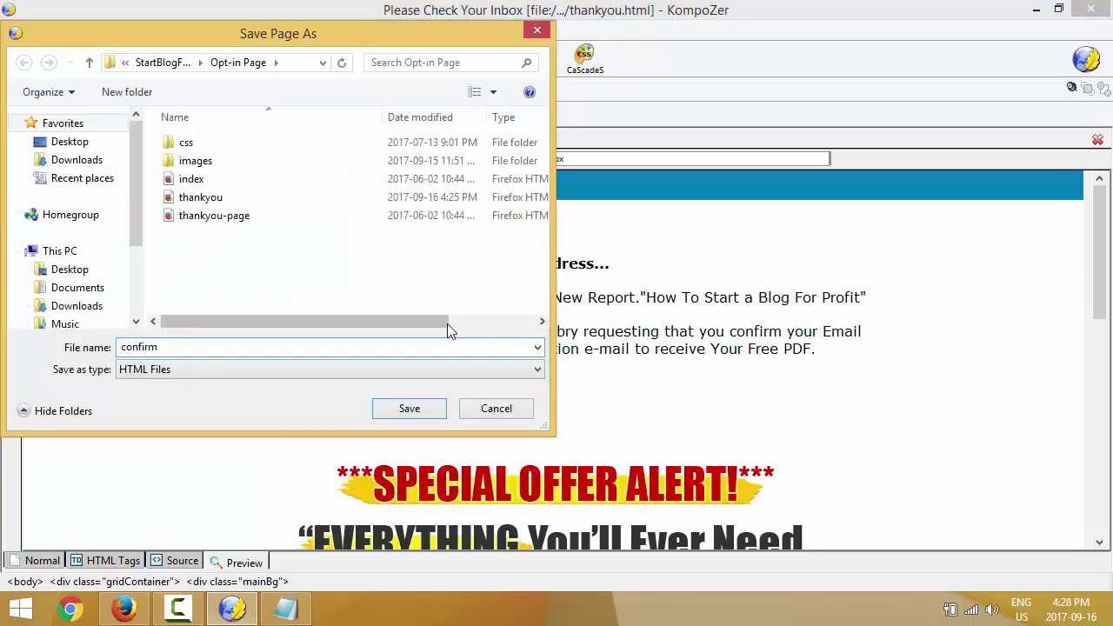
click(416, 412)
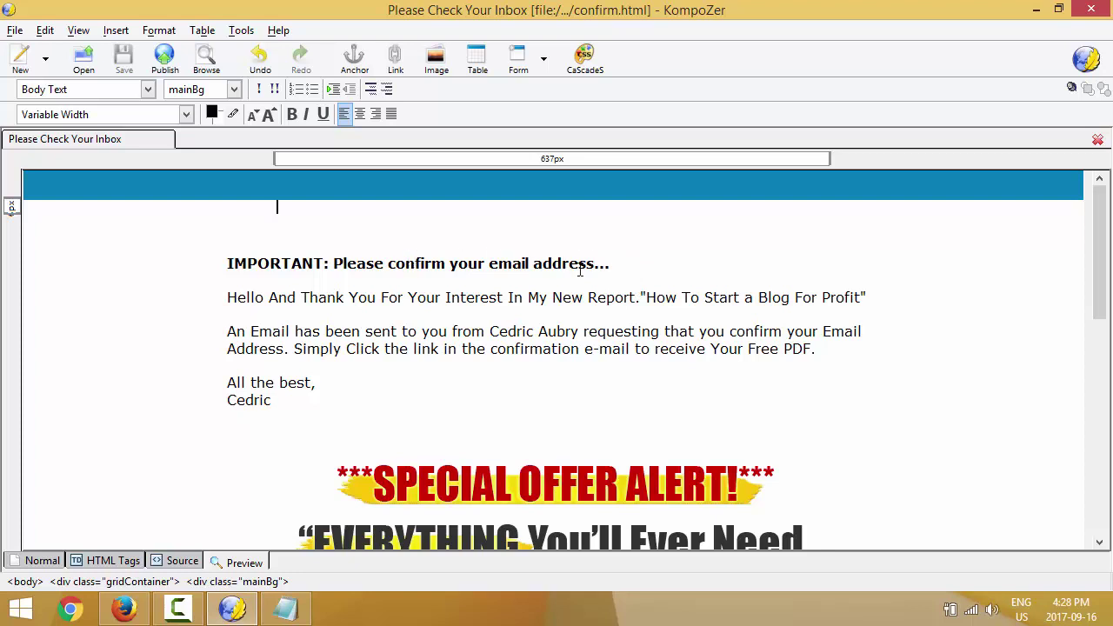
scroll(459, 314, down, 1)
scroll(459, 314, up, 1)
Close the confirmation page and open the thankyou-page file from the Opt-in Page folder.
click(1097, 140)
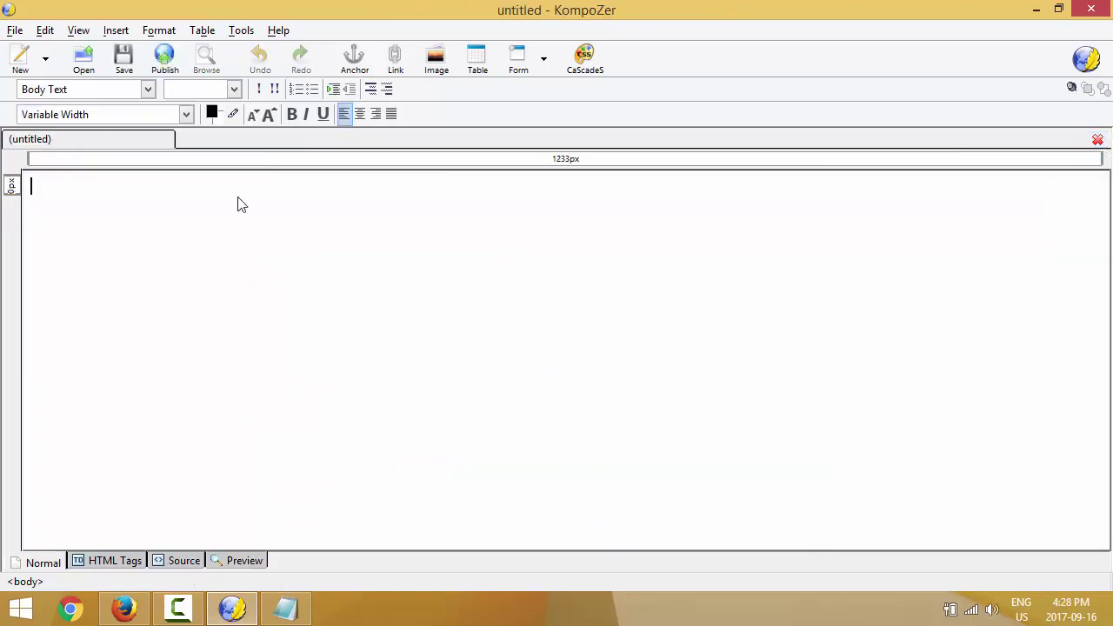
click(87, 52)
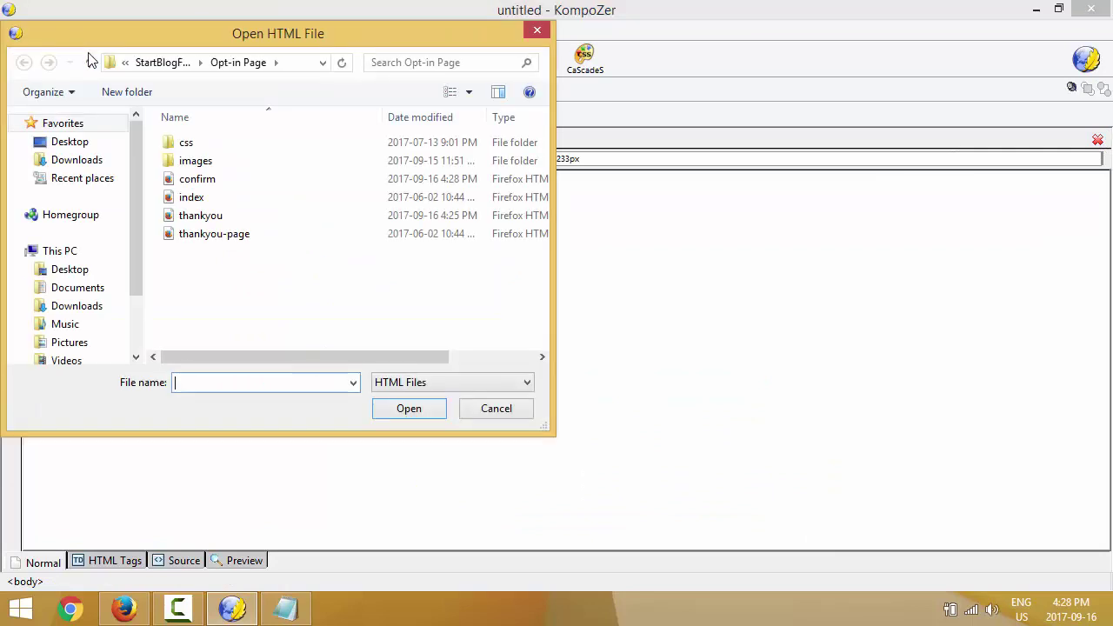
click(209, 235)
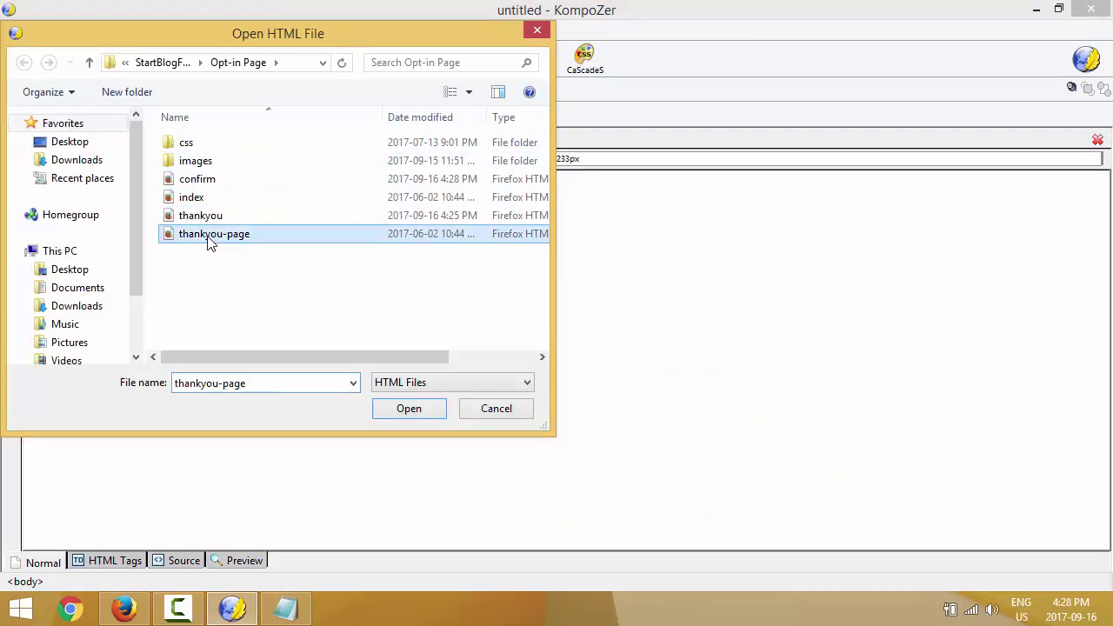
click(408, 409)
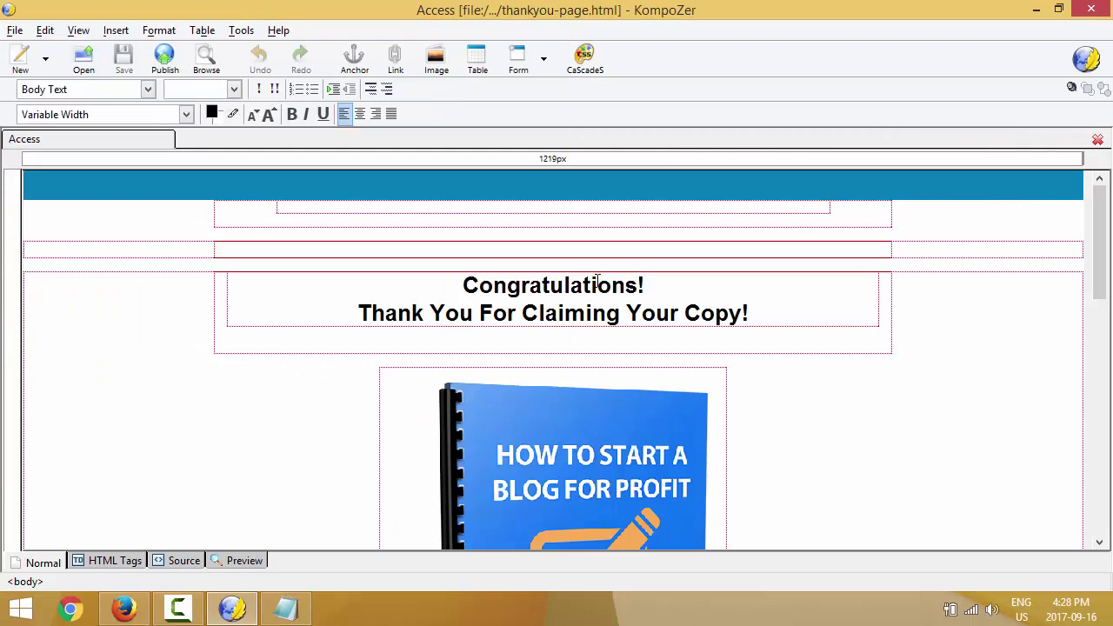
Examine the download page from the congratulations heading through the book cover and download button to the recommended resource box.
scroll(593, 260, down, 2)
scroll(592, 256, up, 2)
scroll(461, 259, down, 1)
scroll(462, 257, up, 1)
scroll(463, 255, down, 2)
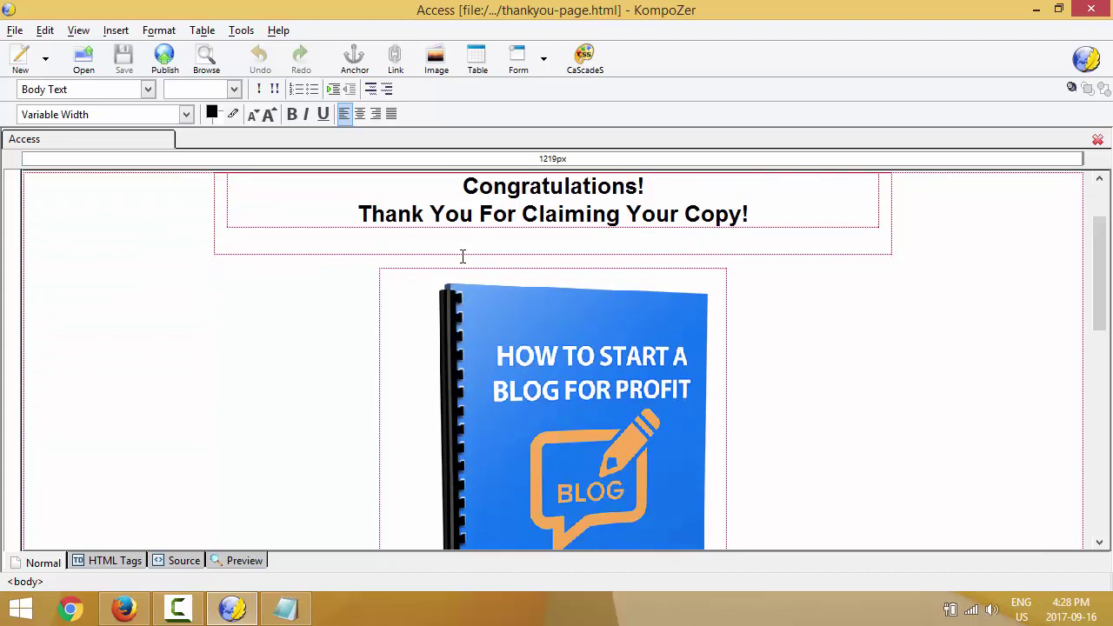
scroll(462, 256, up, 2)
scroll(462, 255, down, 4)
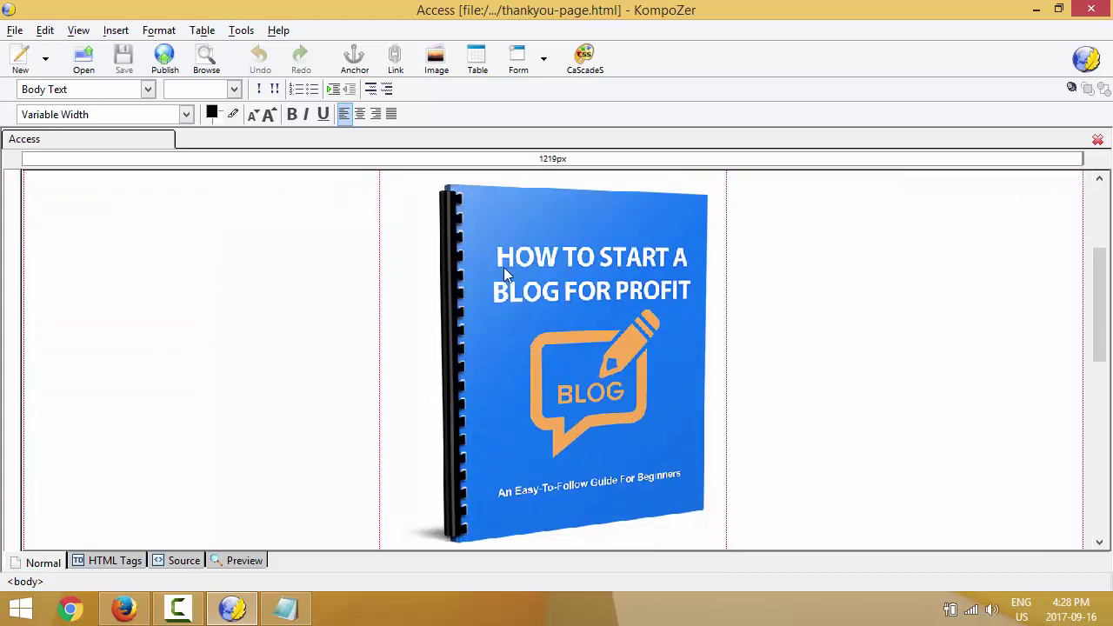
scroll(659, 226, down, 6)
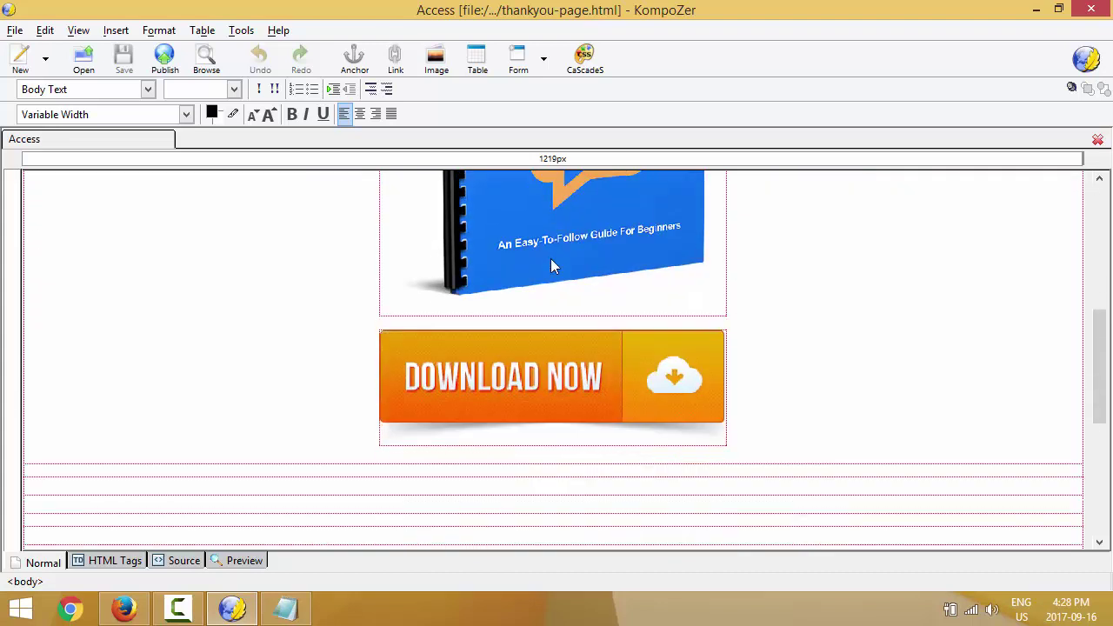
scroll(486, 372, down, 5)
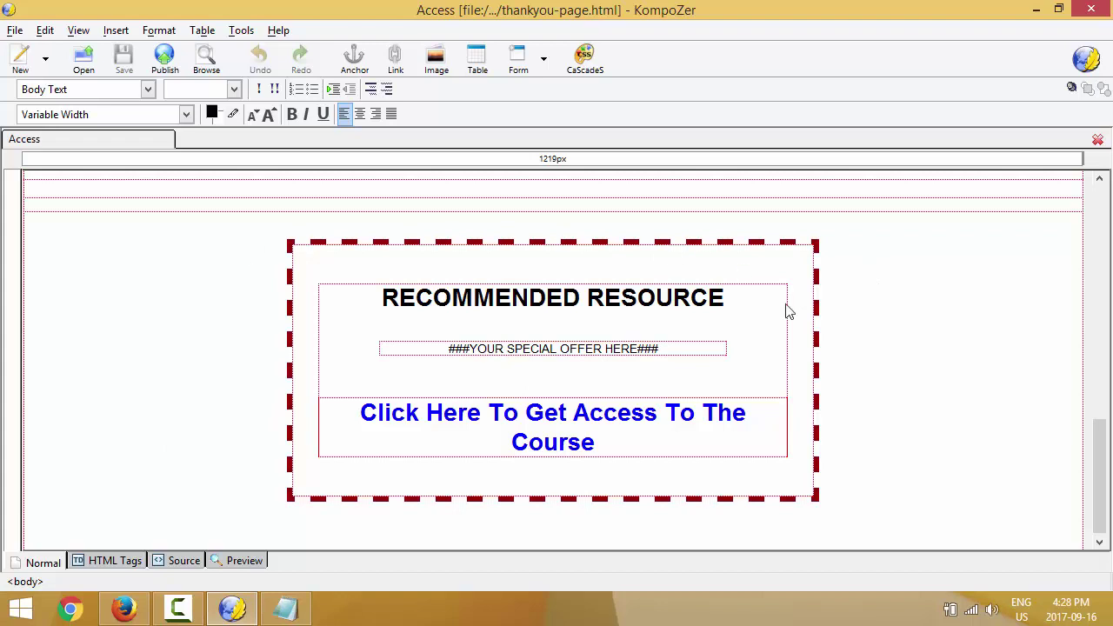
Delete the entire "RECOMMENDED RESOURCE" box with the special offer placeholder and course link below the download button.
drag(645, 451, 380, 240)
click(603, 452)
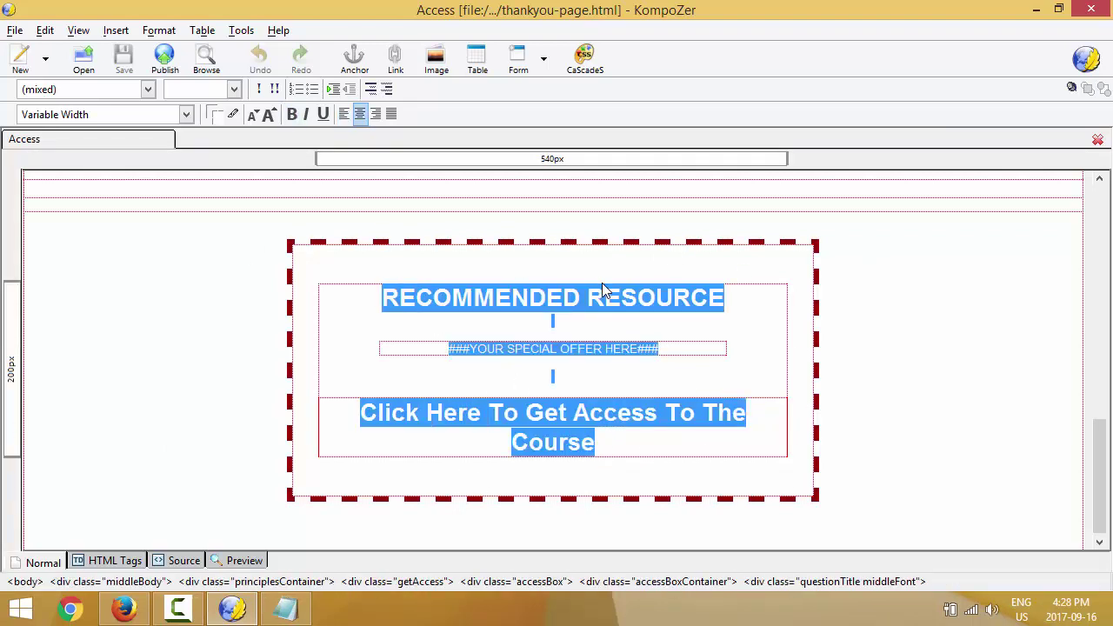
scroll(605, 290, up, 3)
key(Delete)
scroll(606, 289, up, 3)
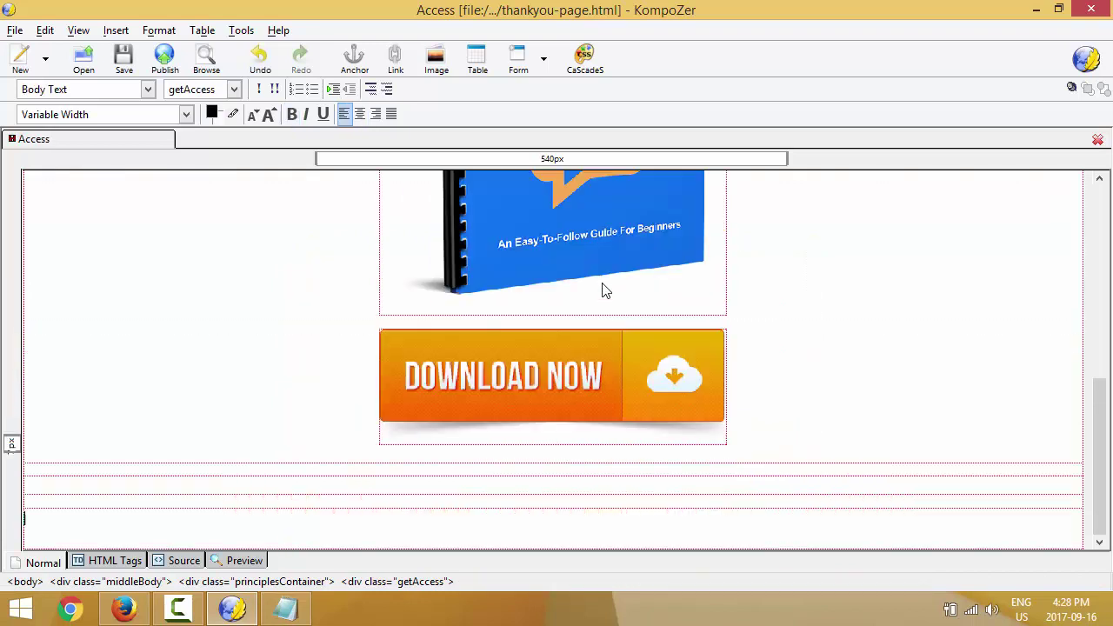
scroll(606, 290, up, 6)
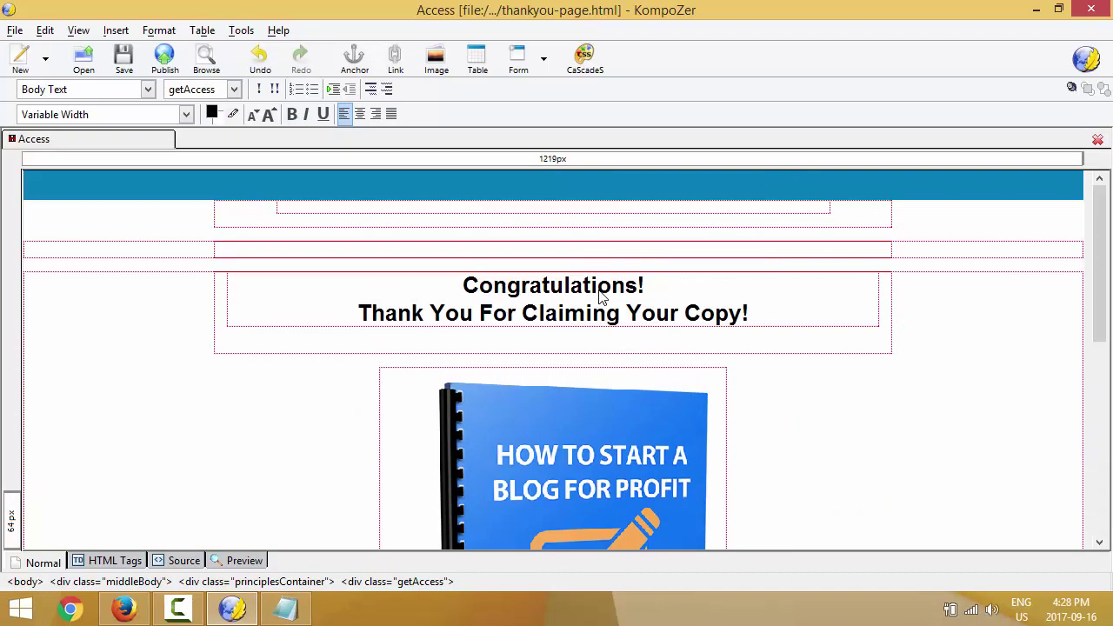
Replace the page title in the HTML source with "Thank You - Download Your Freebie Now!" and preview the page.
click(184, 560)
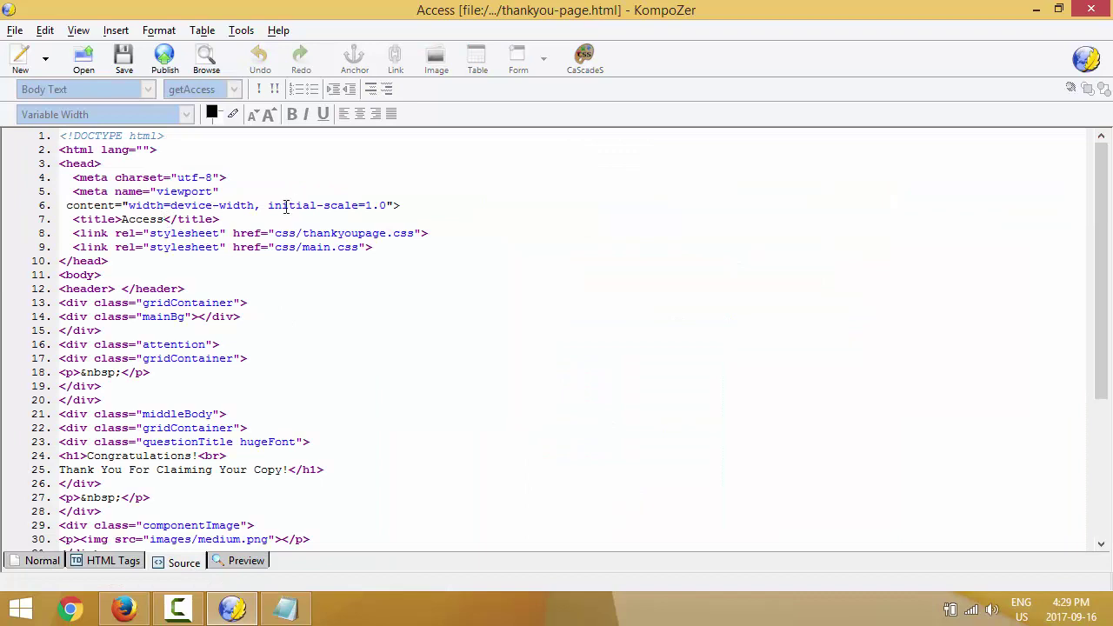
key(BackSpace)
key(BackSpace)
key(BackSpace)
key(BackSpace)
key(BackSpace)
key(BackSpace)
text(Thnak)
key(BackSpace)
key(BackSpace)
key(BackSpace)
text(ank You)
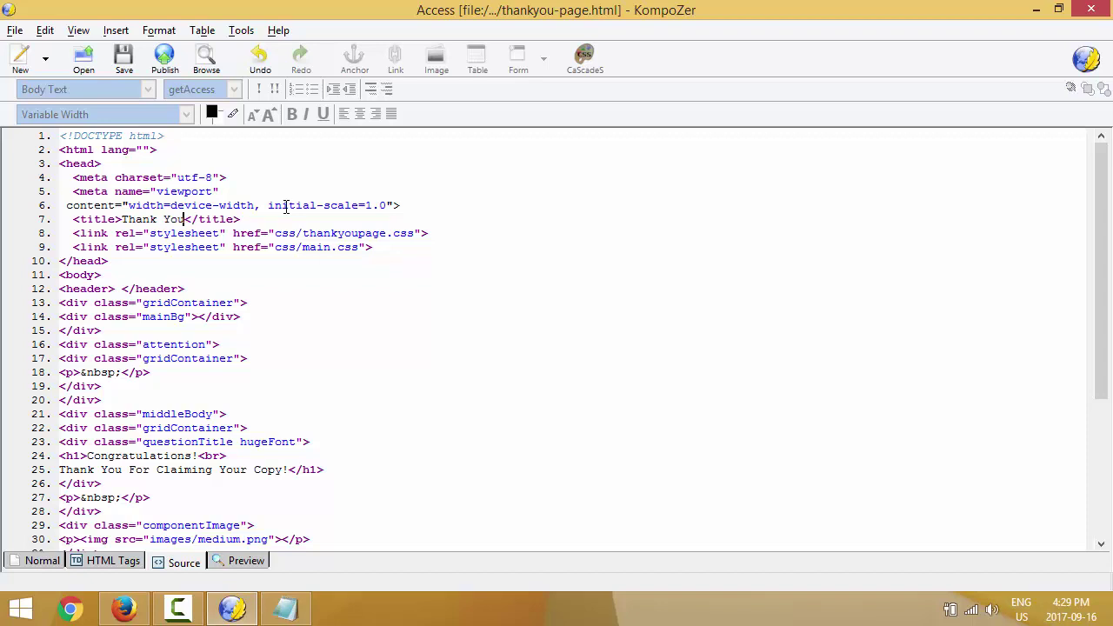
text( - I)
text(ownload You)
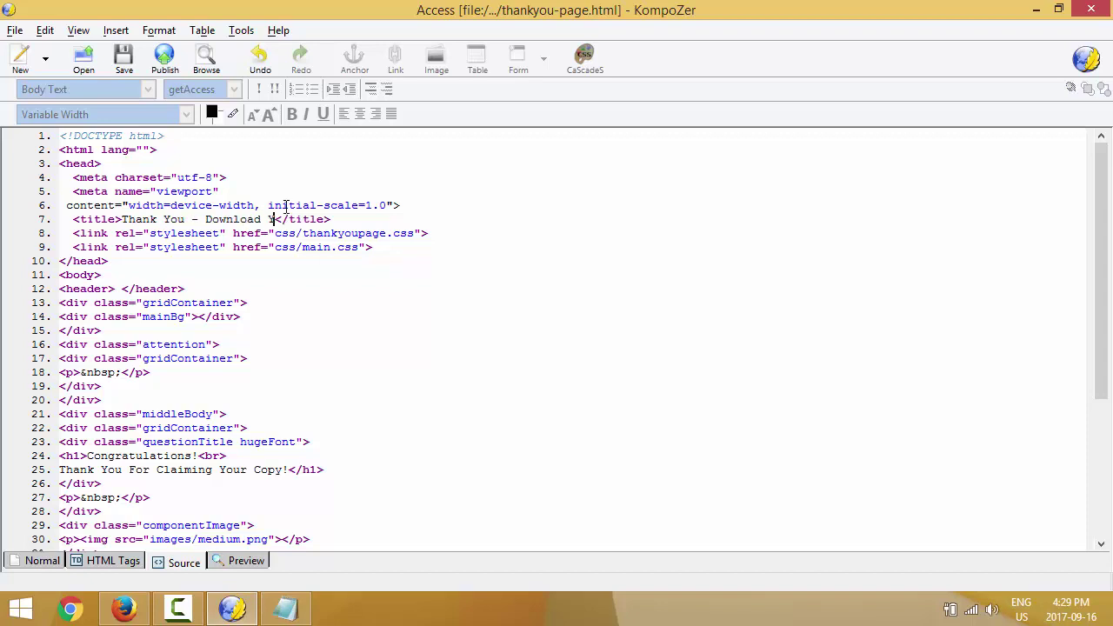
text(r Freebie )
text(Now)
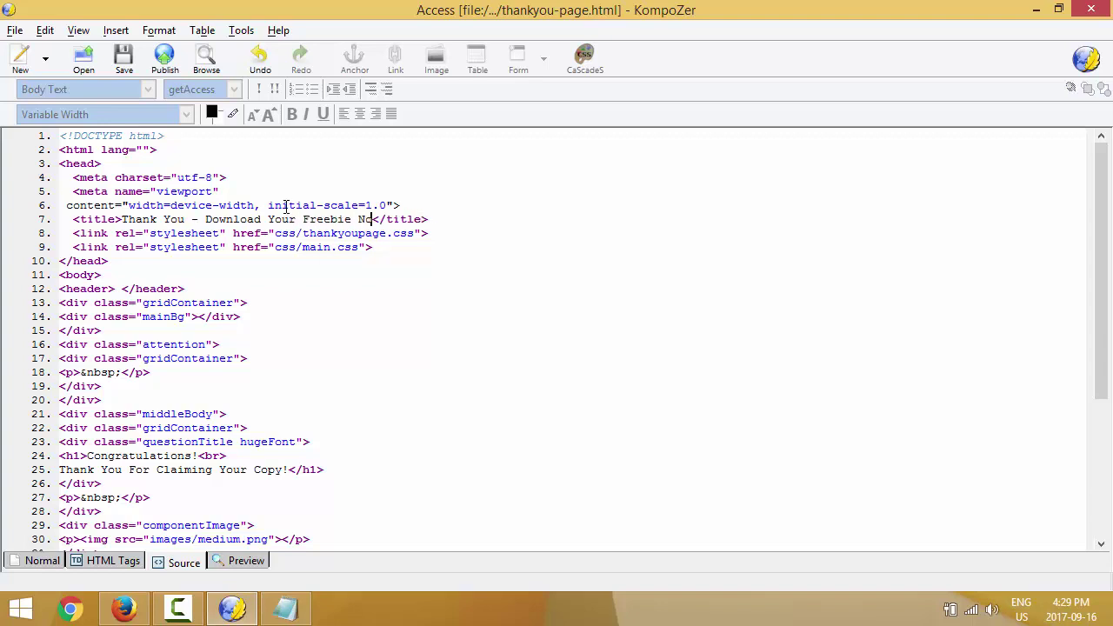
text(!)
click(246, 561)
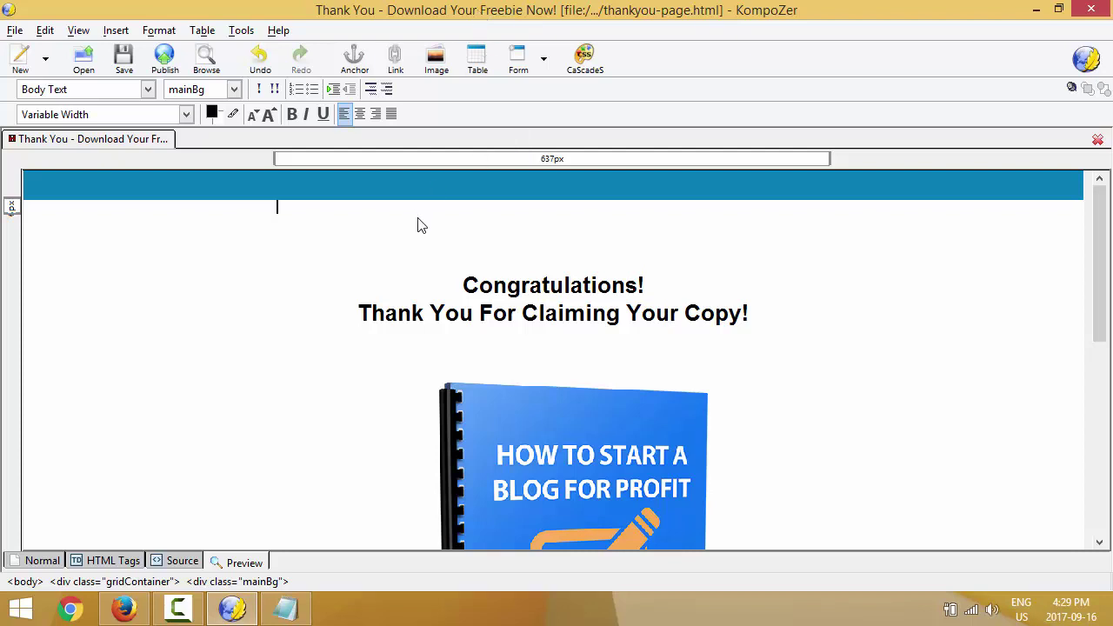
Extend the thank-you line with "Of How To Start A Blog For Profit" before the exclamation mark and insert a blank line above it.
scroll(417, 225, down, 2)
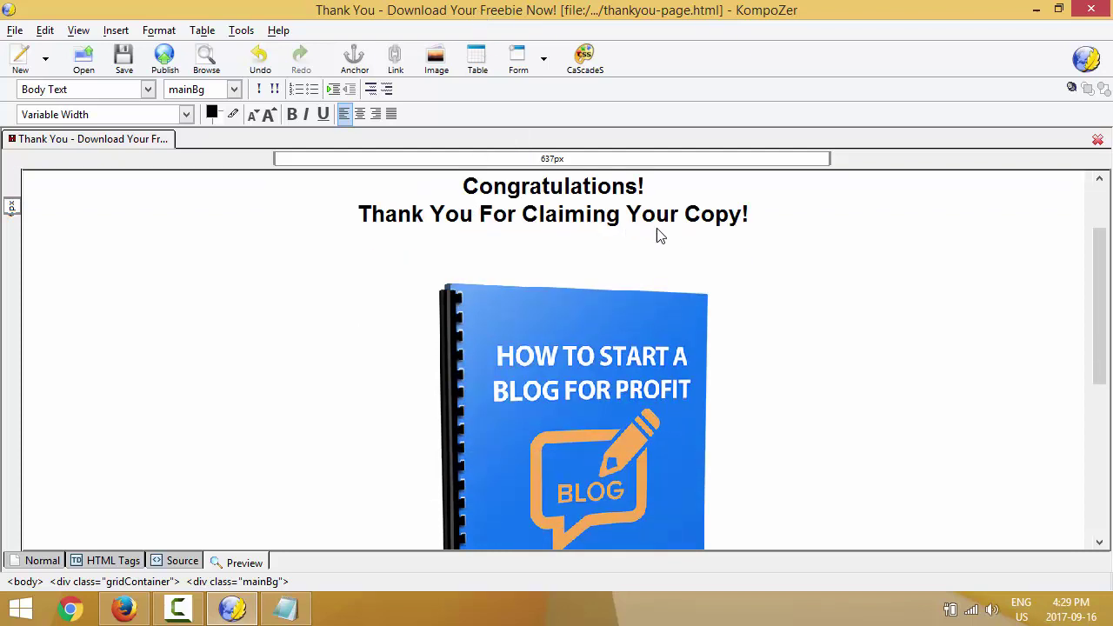
scroll(608, 243, down, 7)
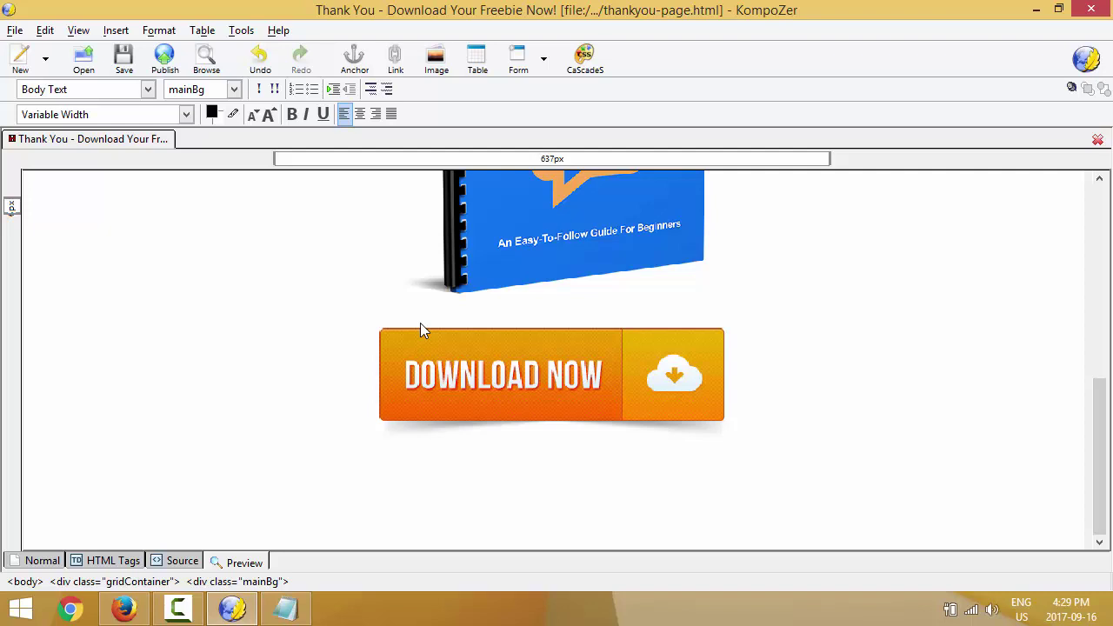
click(333, 454)
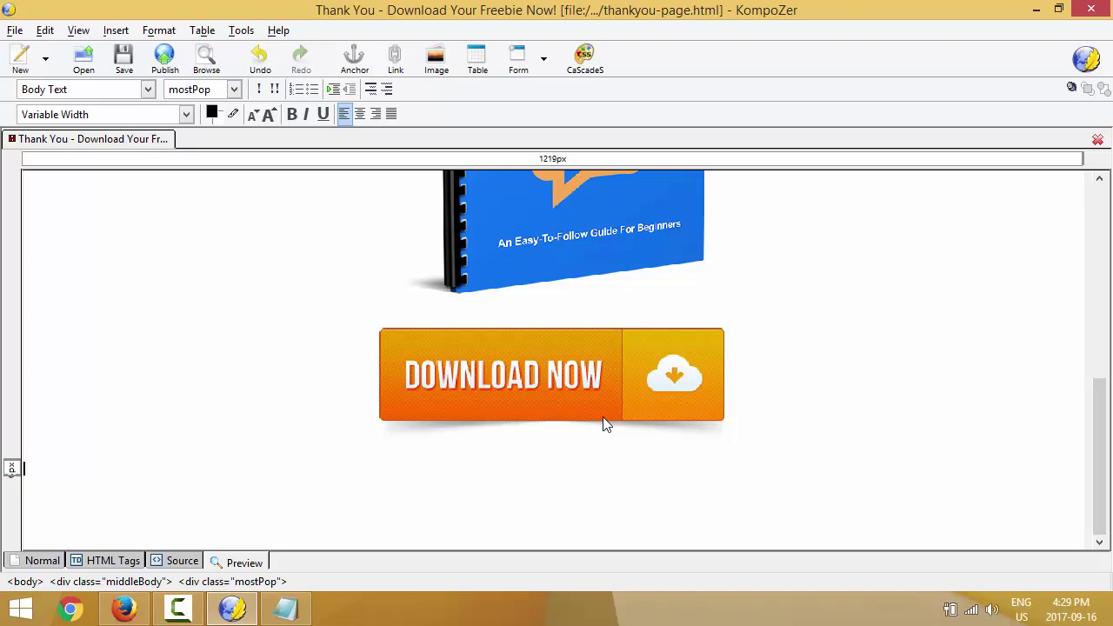
scroll(414, 356, up, 8)
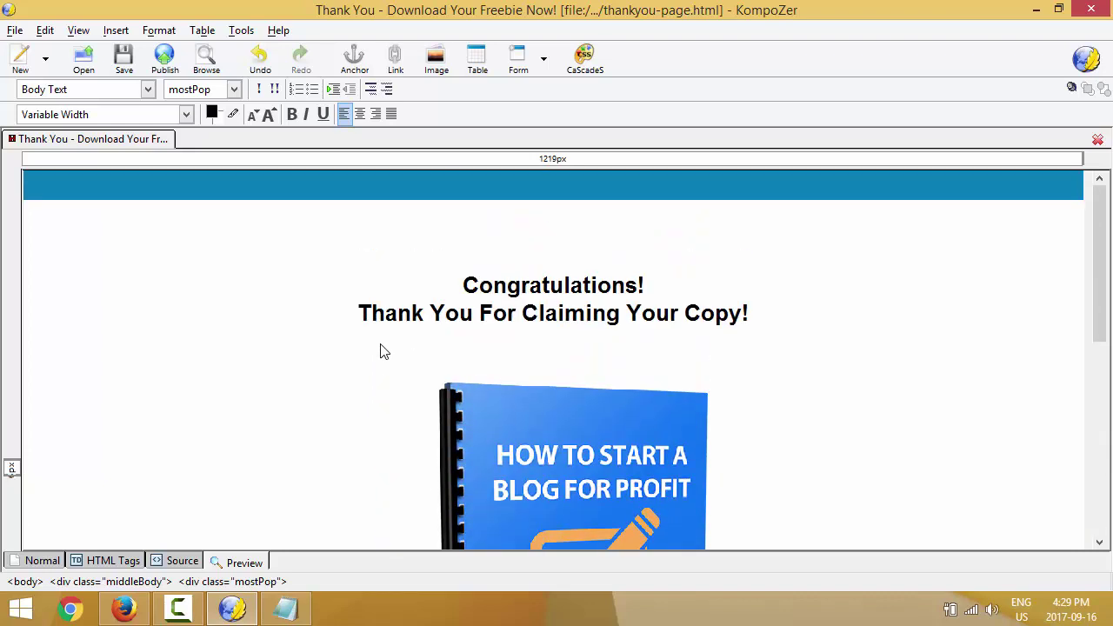
scroll(432, 244, down, 1)
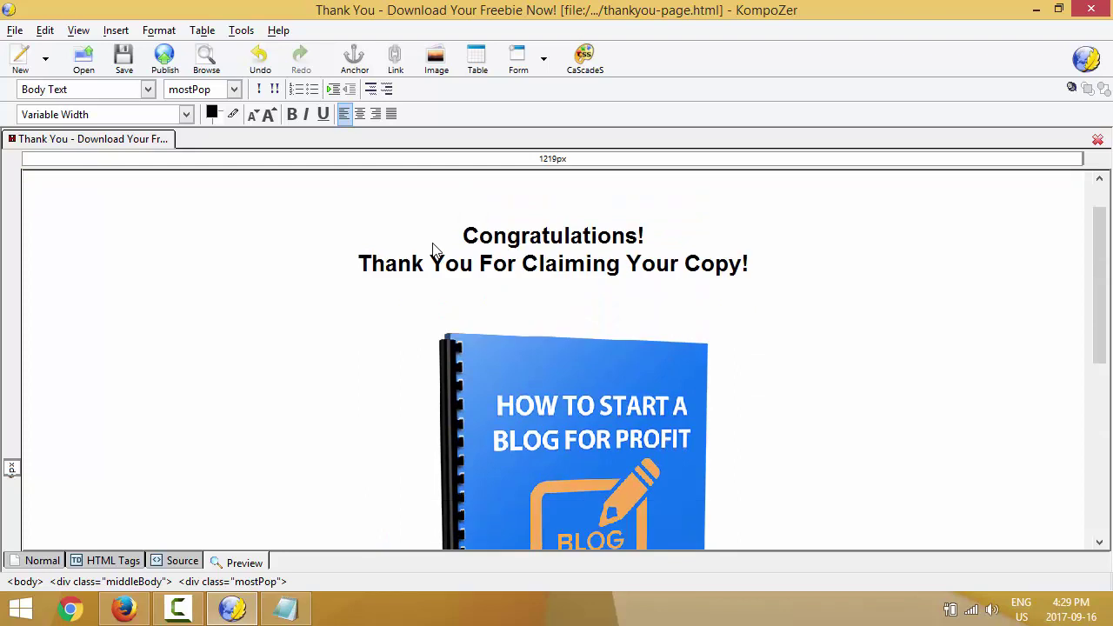
click(620, 263)
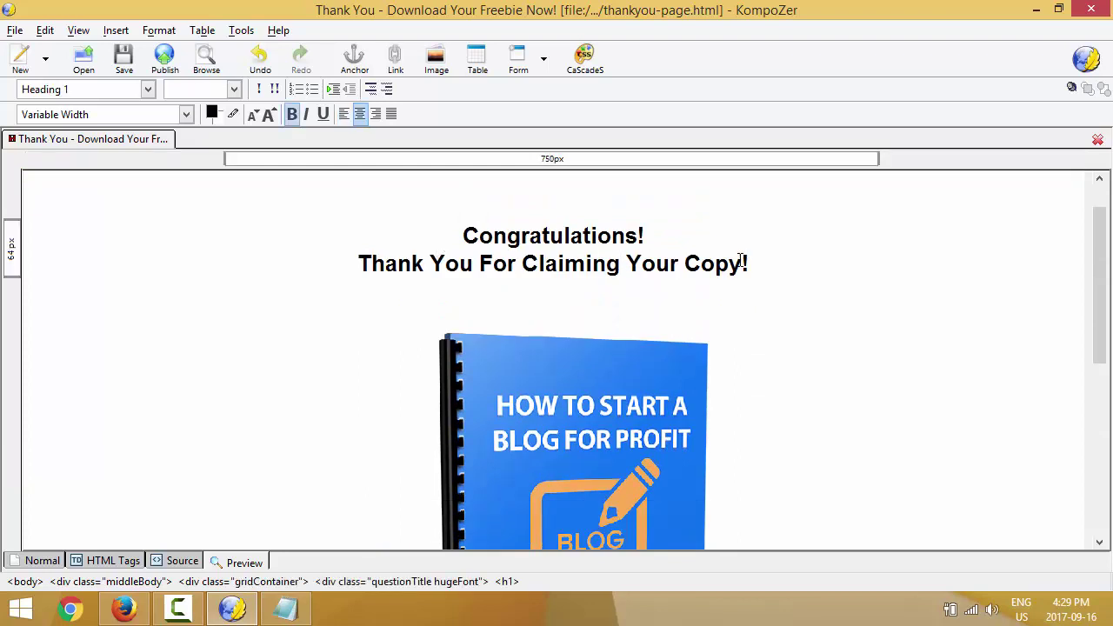
click(745, 263)
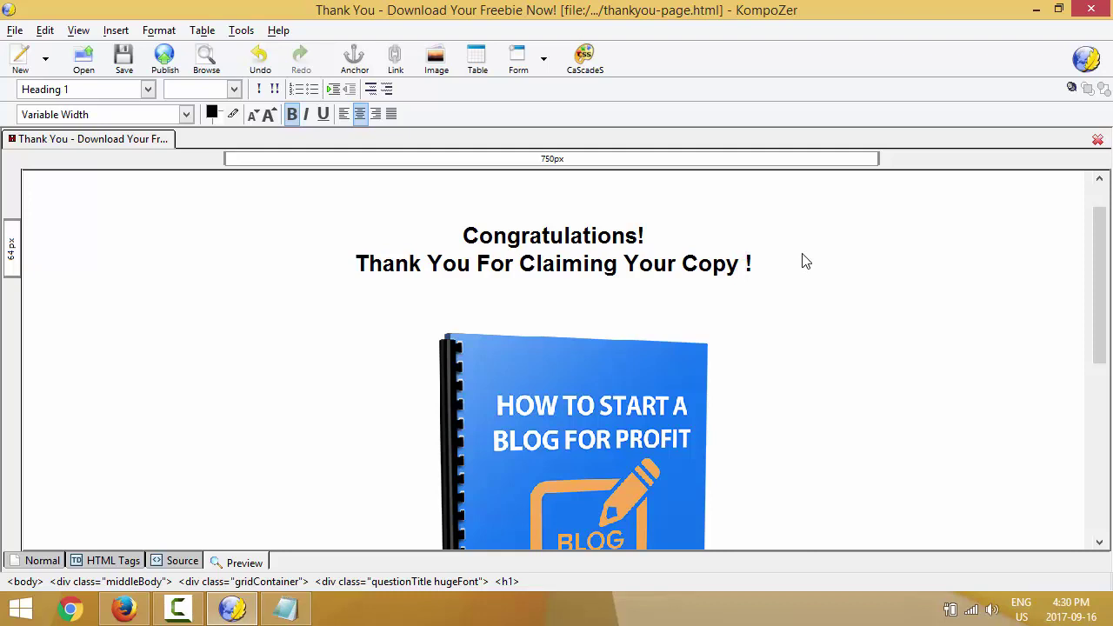
text(O)
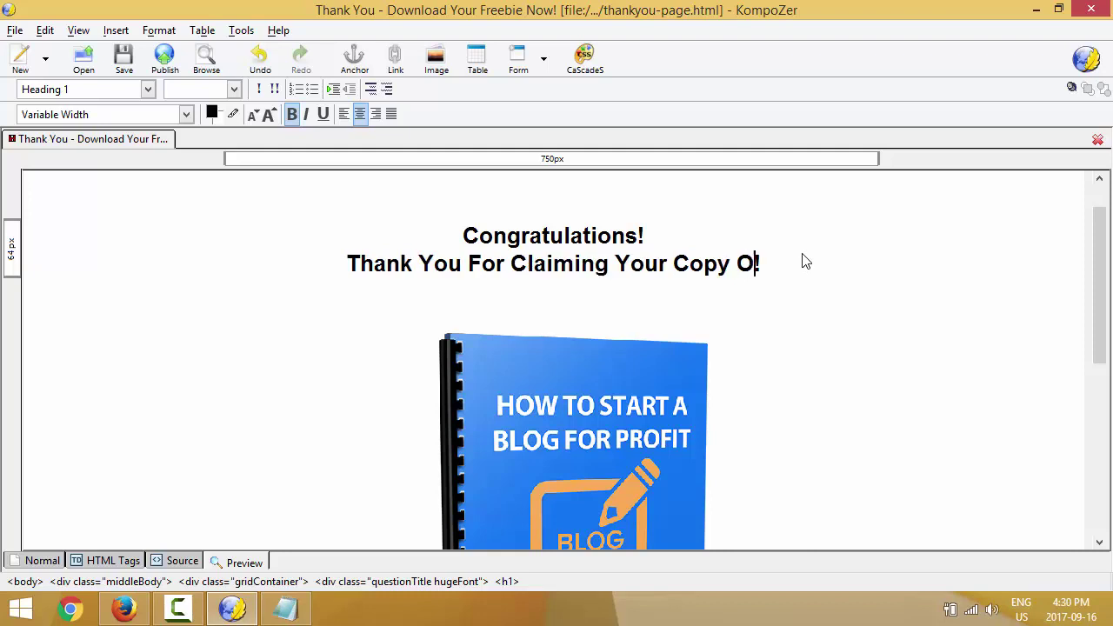
text(f How To)
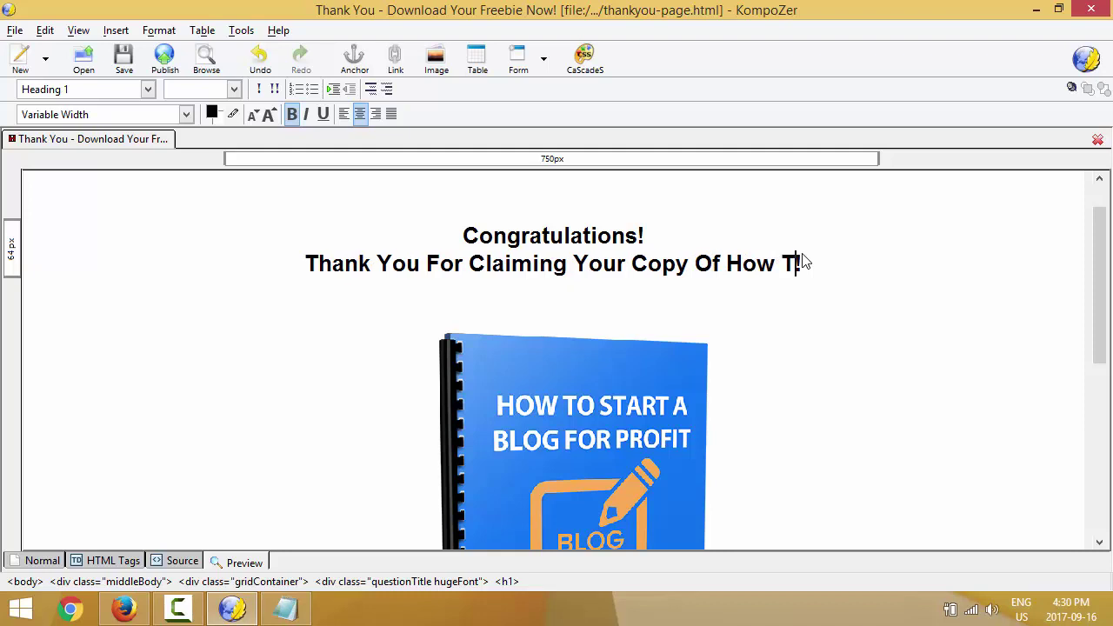
text( Start A)
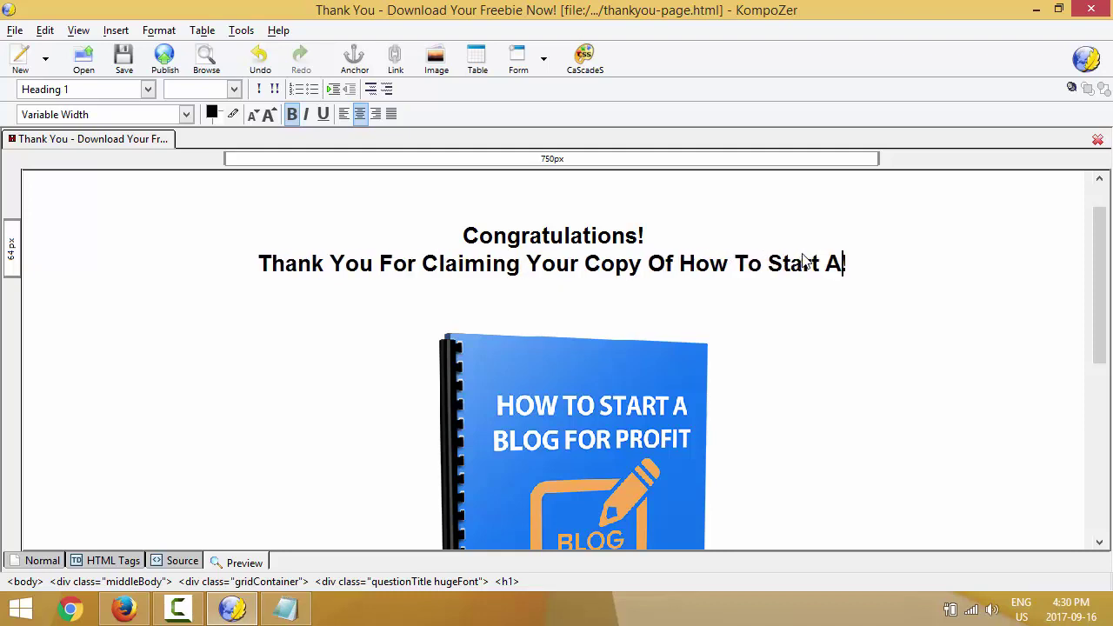
text( Blog For )
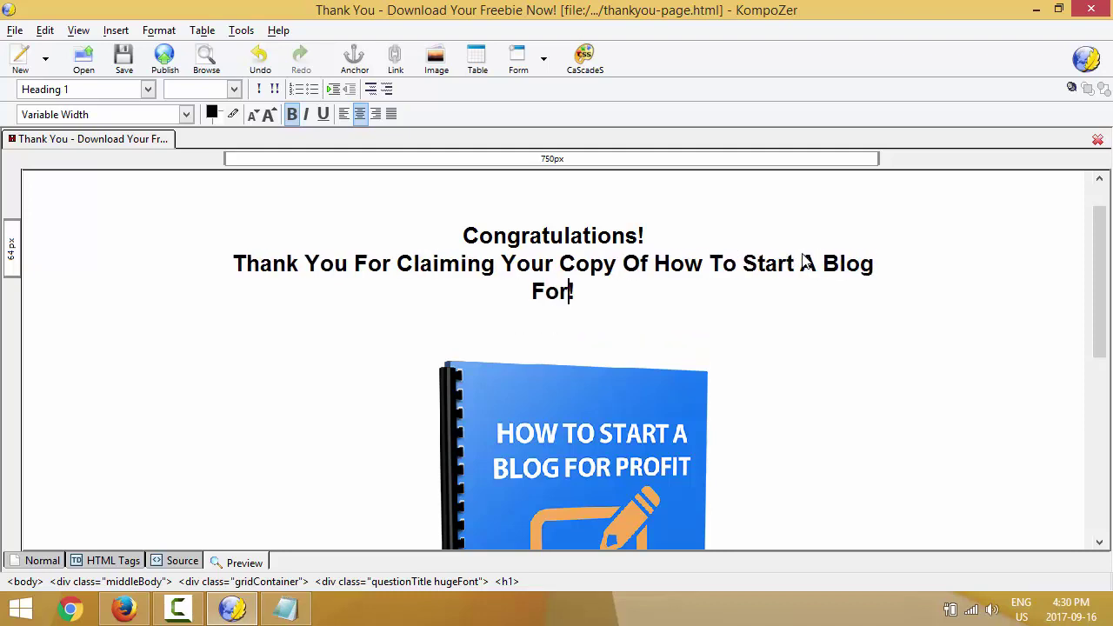
text(Profit)
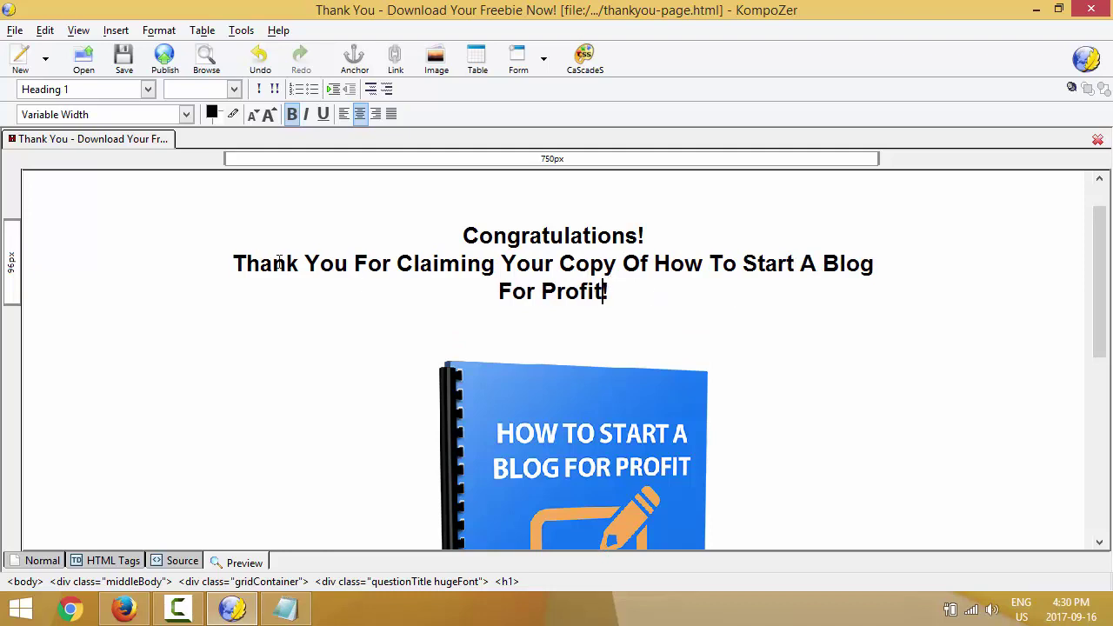
click(236, 262)
key(Return)
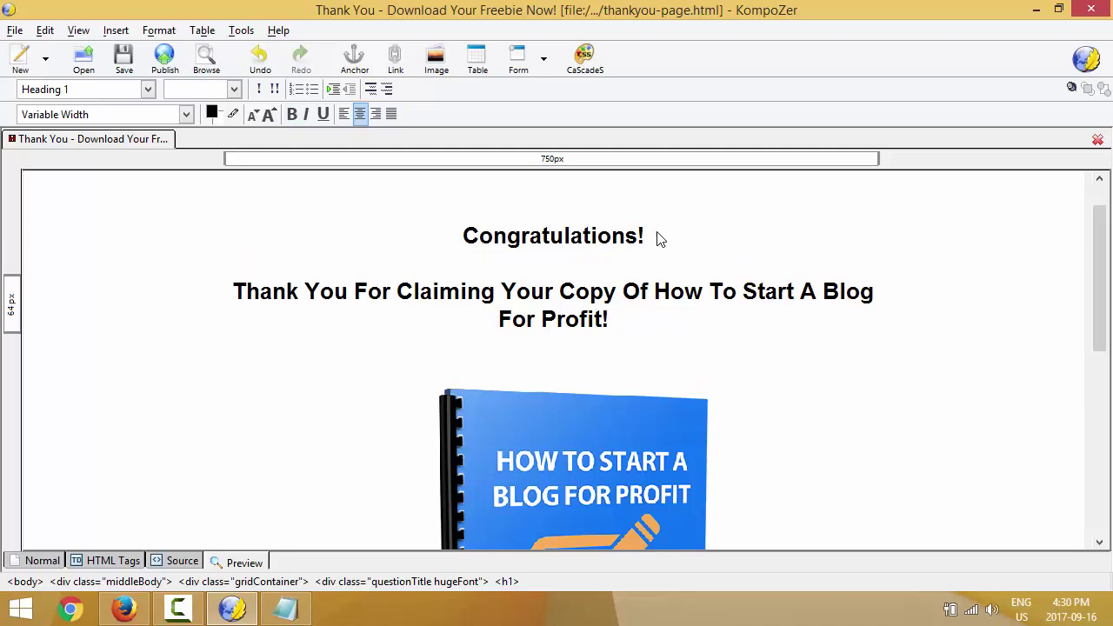
Enlarge the "Congratulations!" heading by two size increments and color it dark red, #990000.
drag(658, 239, 459, 236)
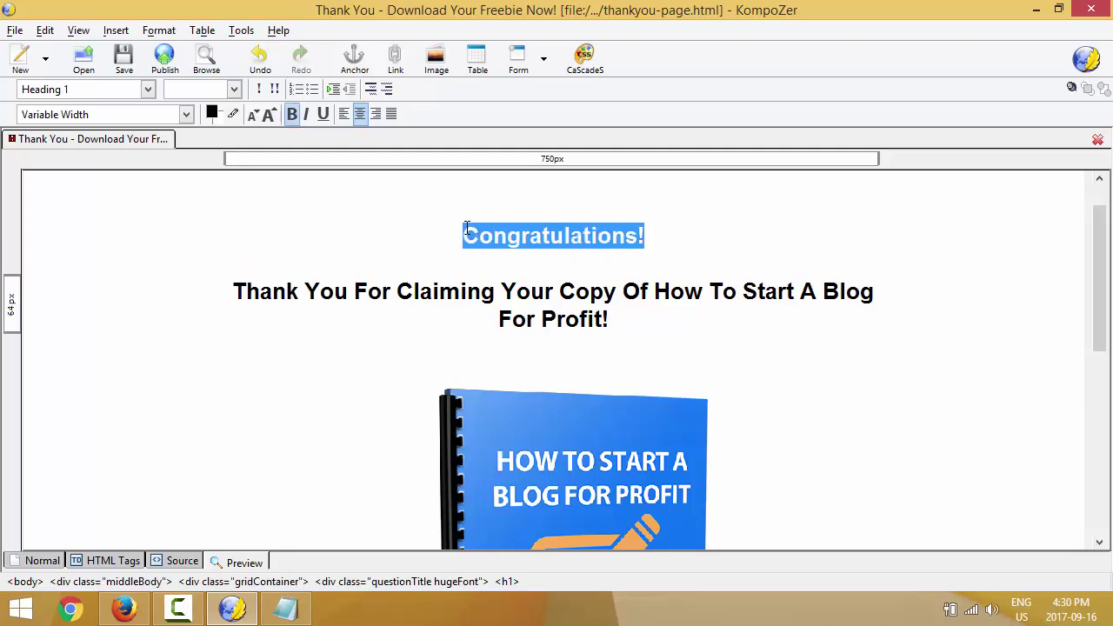
click(269, 116)
click(269, 115)
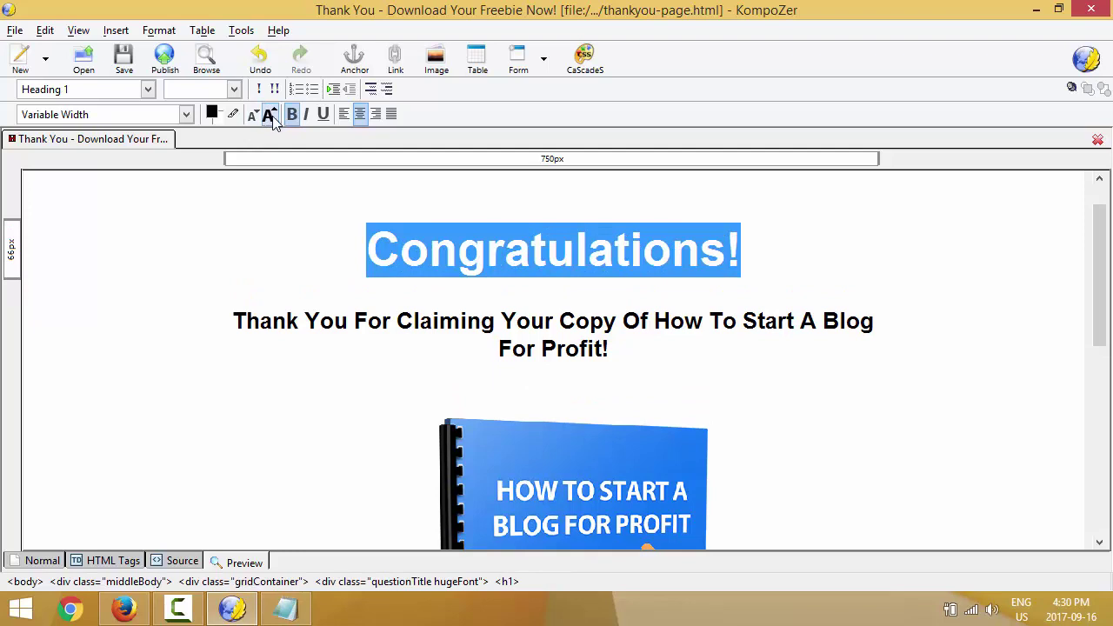
click(212, 115)
click(250, 167)
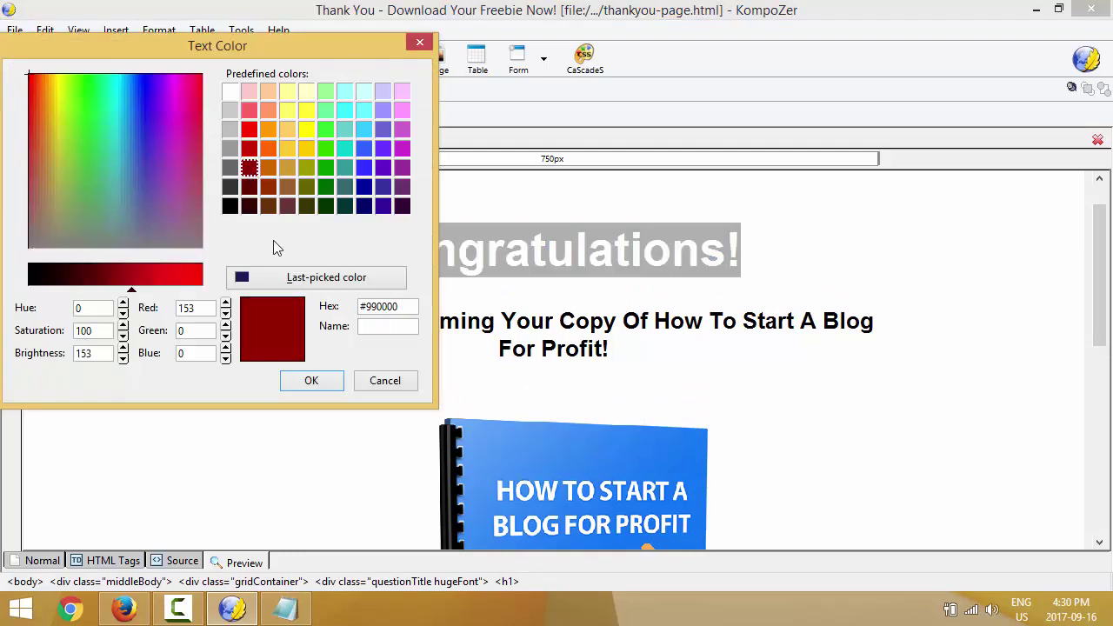
click(311, 380)
click(825, 259)
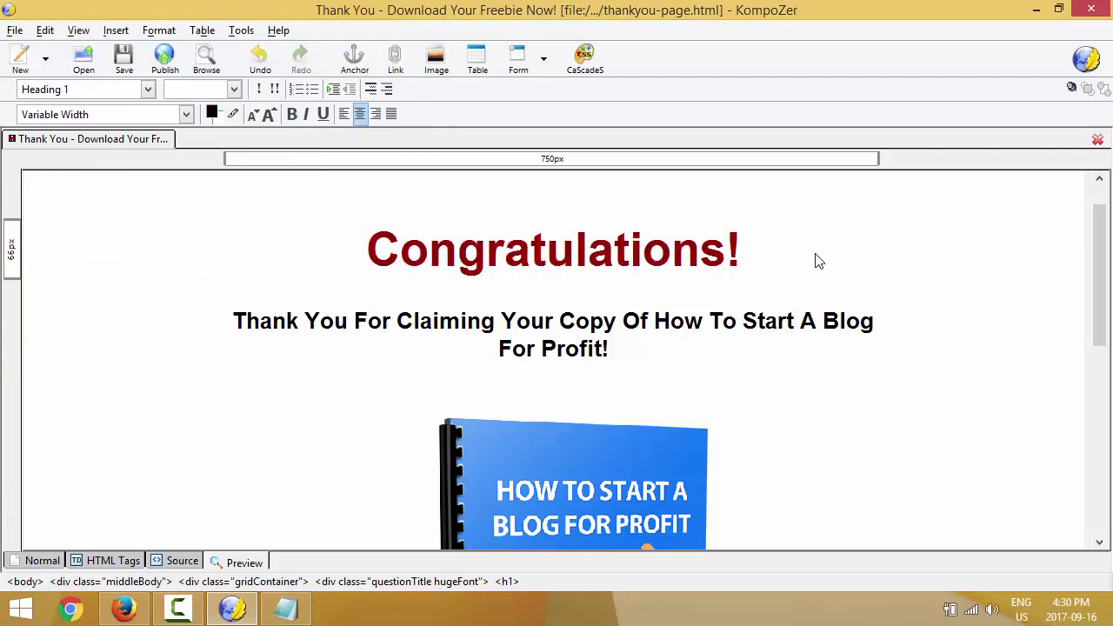
Review the page from the heading to the download button and place the text cursor in the empty area below the button.
scroll(690, 257, down, 6)
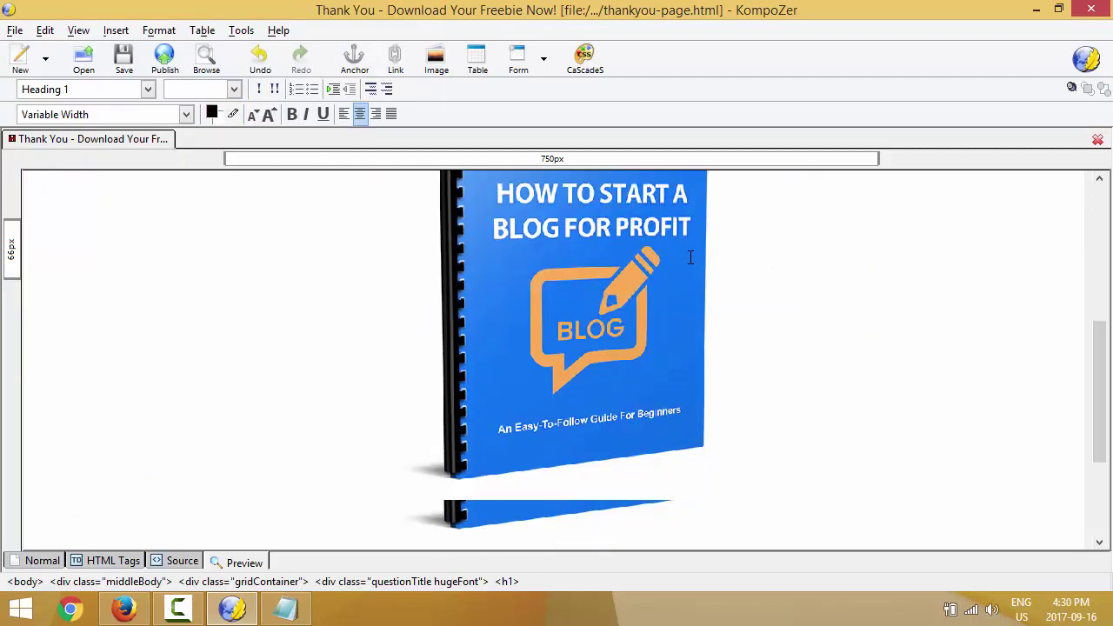
scroll(690, 257, down, 3)
scroll(690, 257, up, 10)
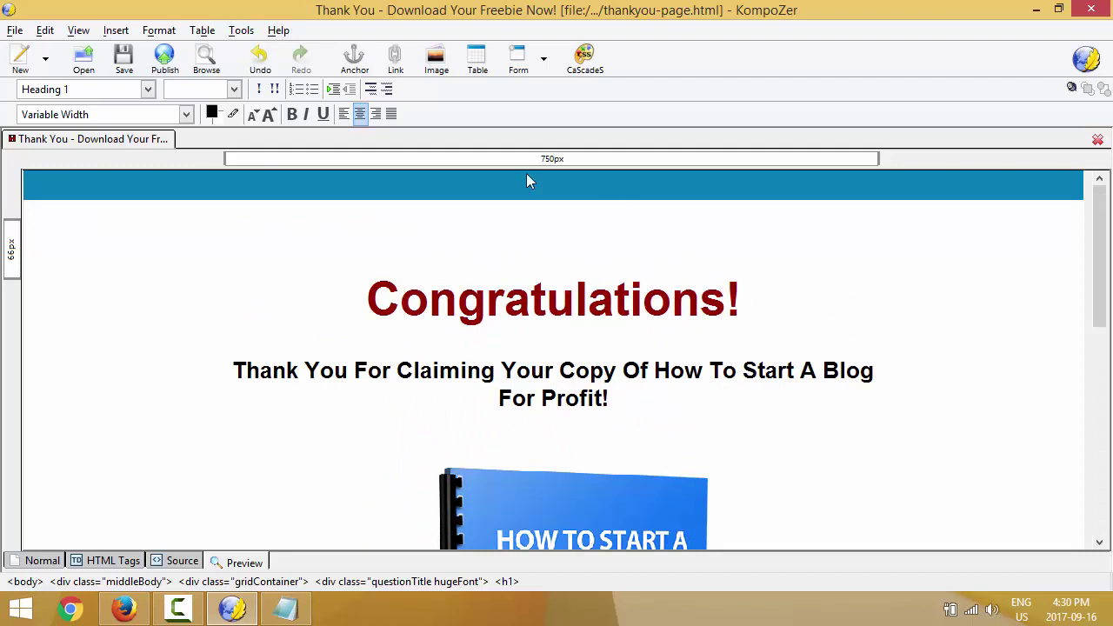
scroll(468, 247, down, 1)
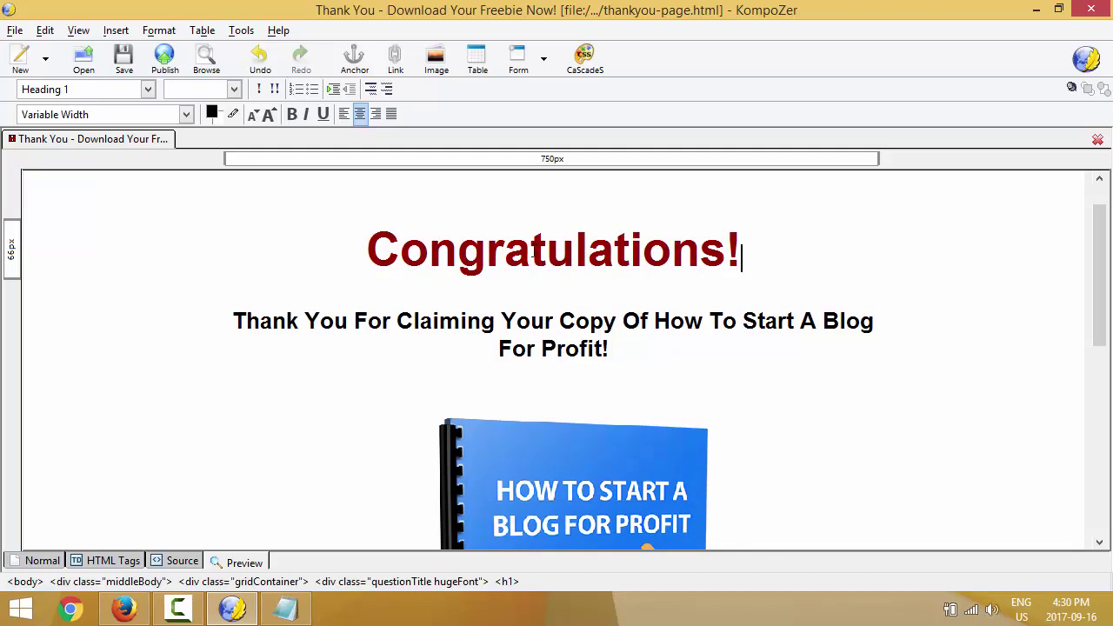
scroll(533, 252, down, 10)
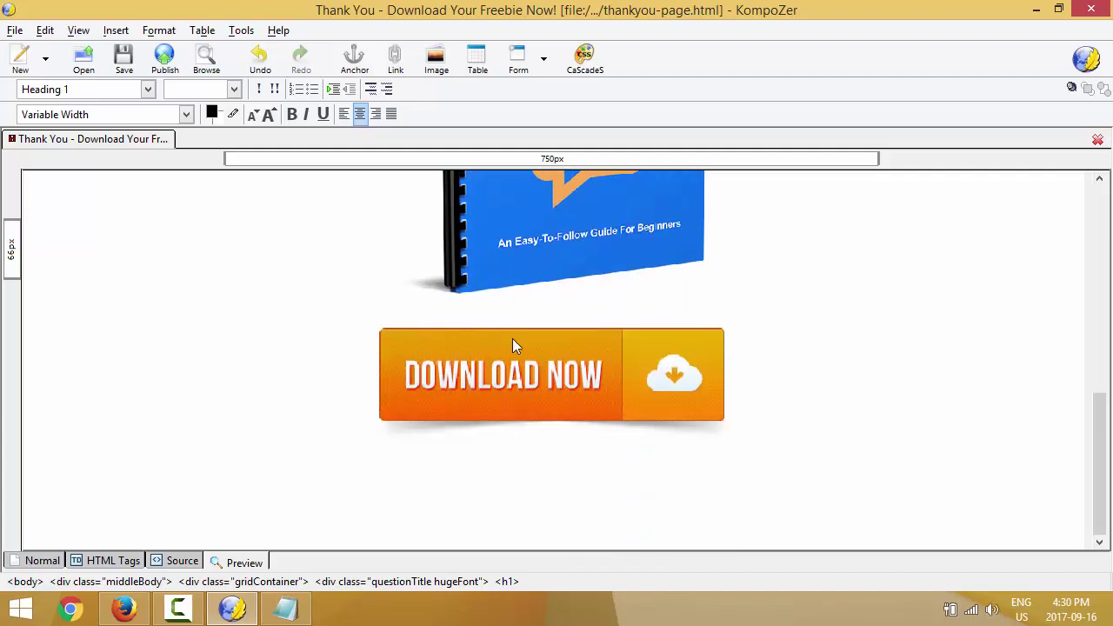
click(516, 494)
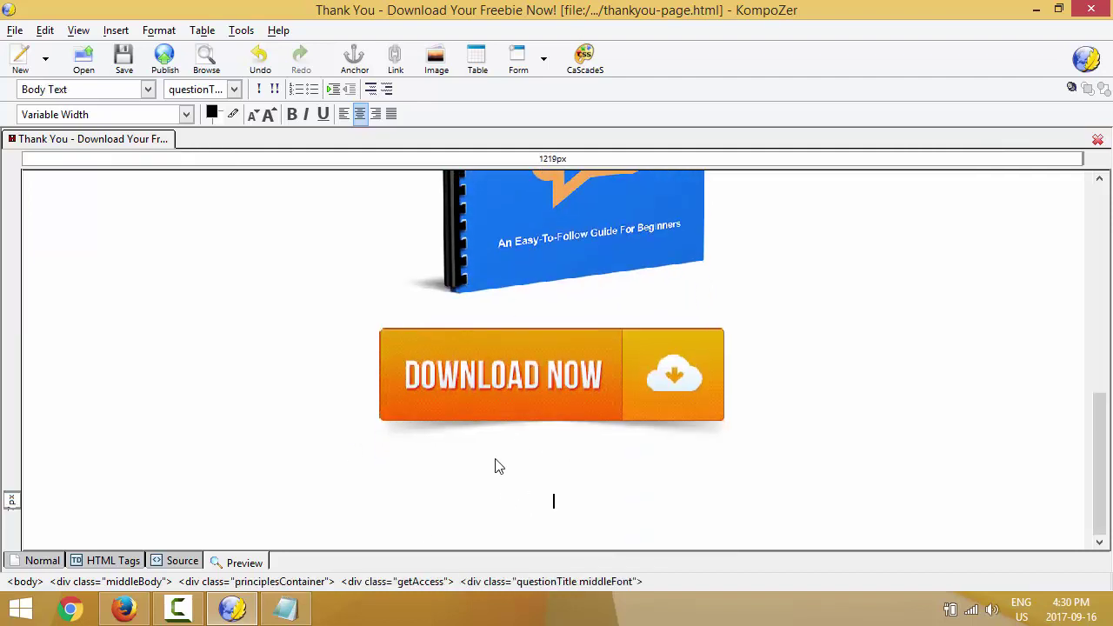
Switch to Firefox and open the "SPECIAL OFFER ALERT!" image from the Please Check Your Inbox page on its own.
click(124, 609)
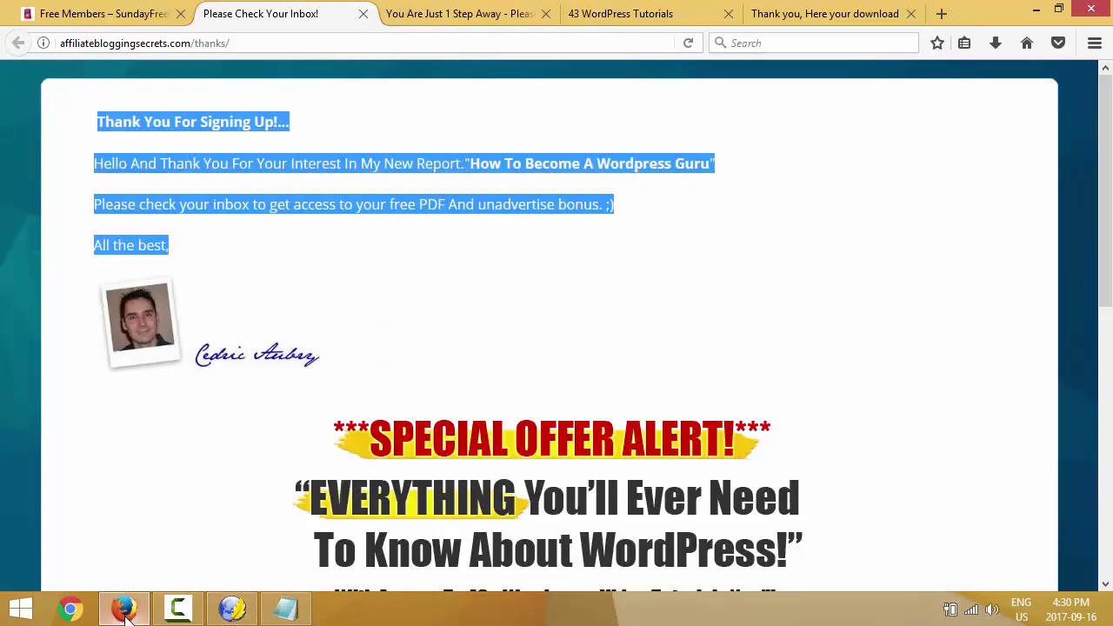
scroll(645, 214, down, 3)
scroll(645, 215, up, 3)
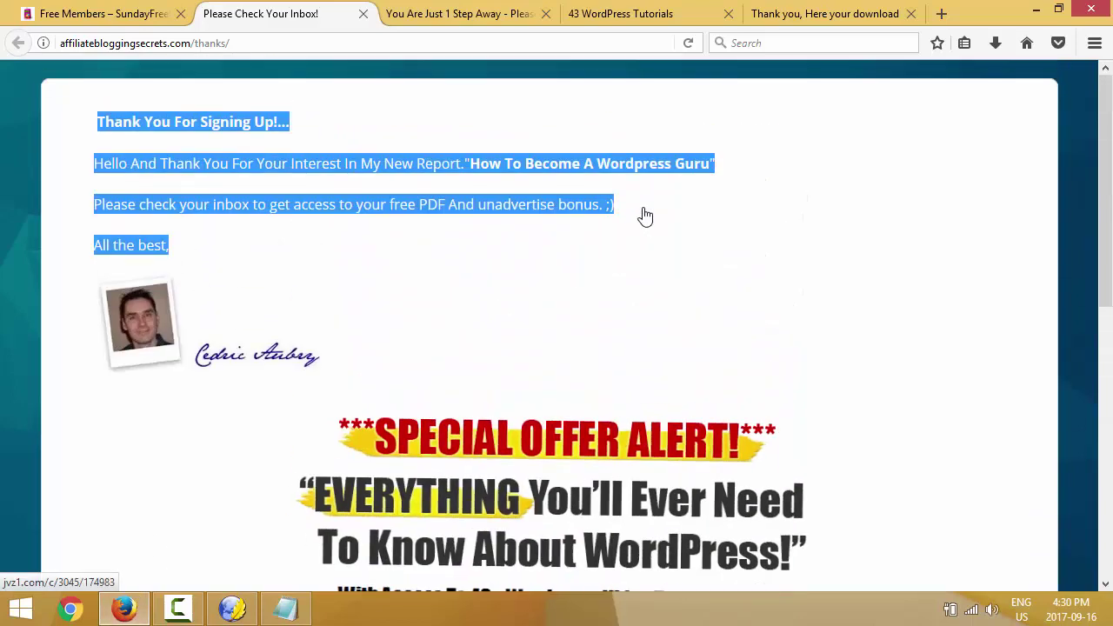
scroll(643, 215, down, 3)
scroll(635, 224, down, 3)
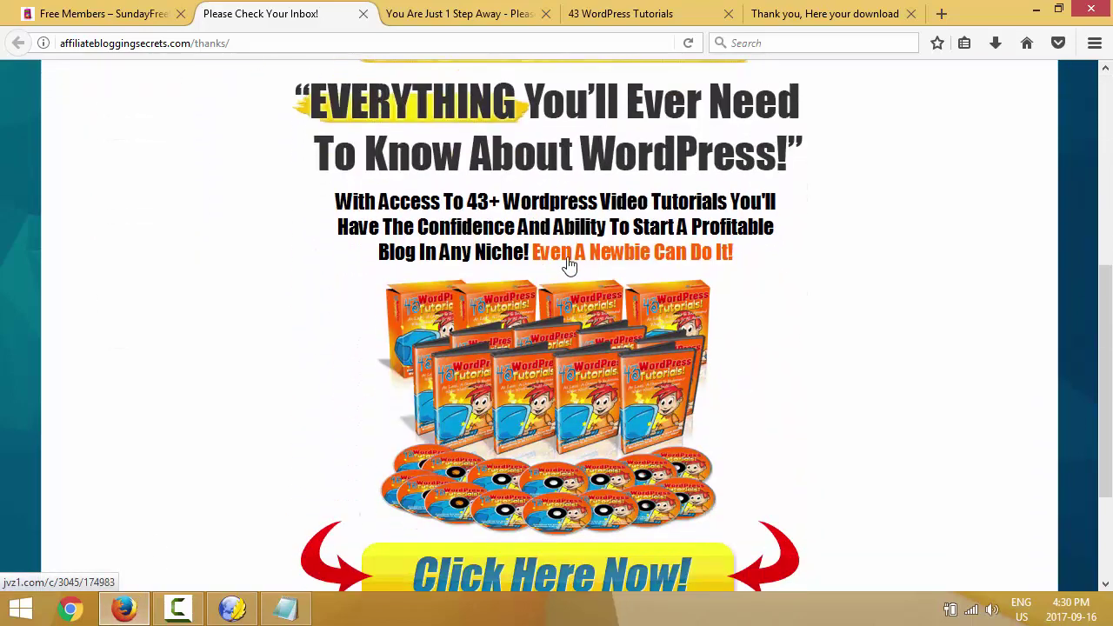
scroll(566, 265, up, 1)
right_click(522, 247)
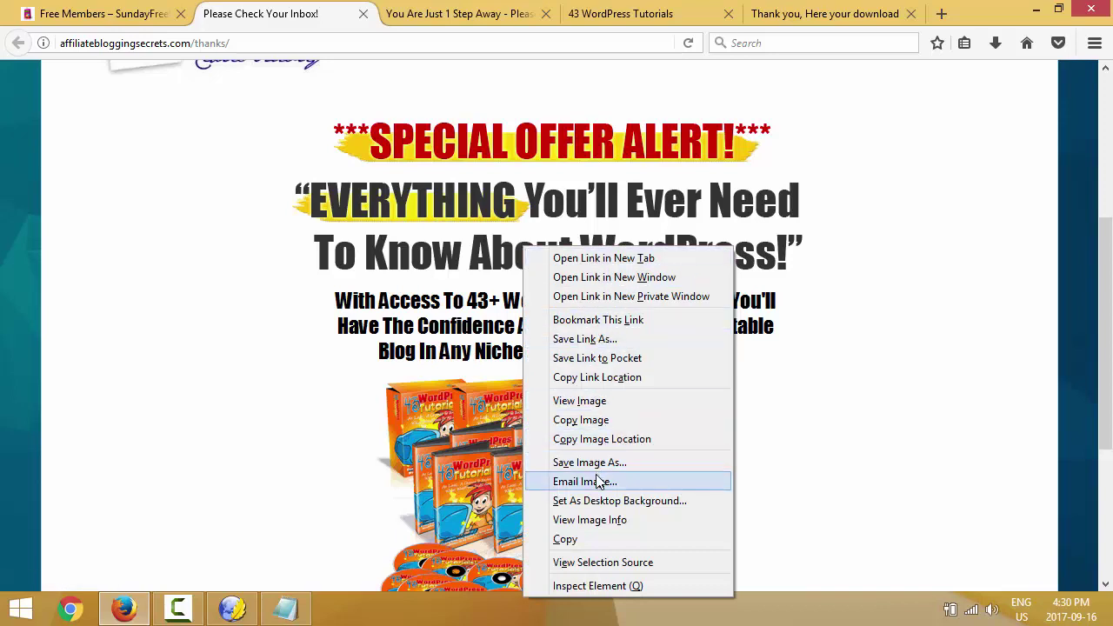
click(596, 406)
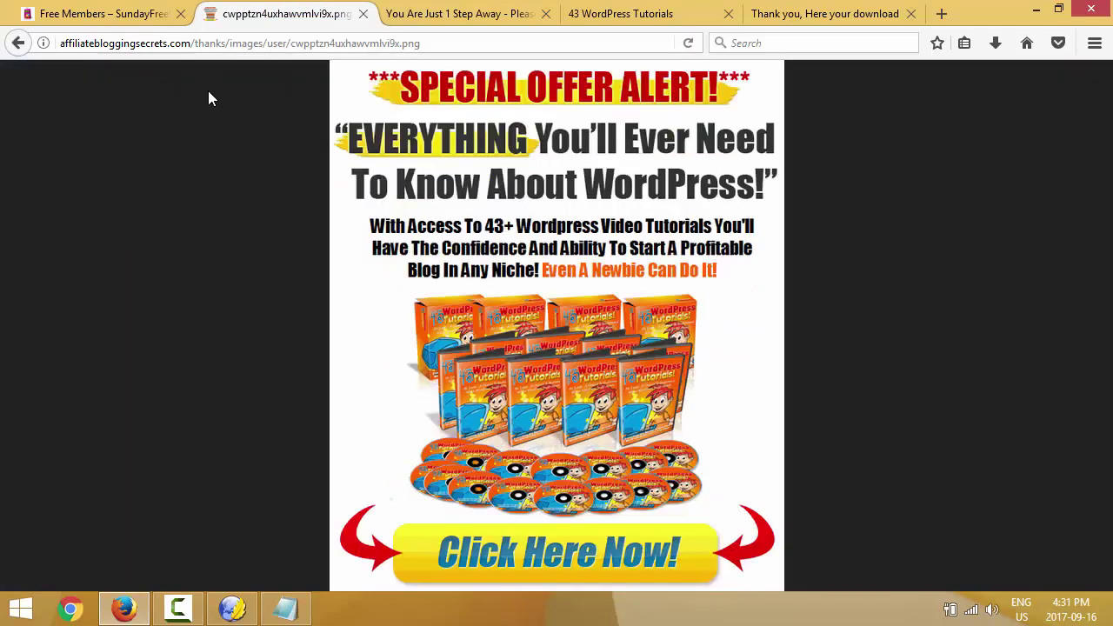
Copy the web address of the "SPECIAL OFFER ALERT!" image and switch back to KompoZer.
click(215, 48)
right_click(214, 48)
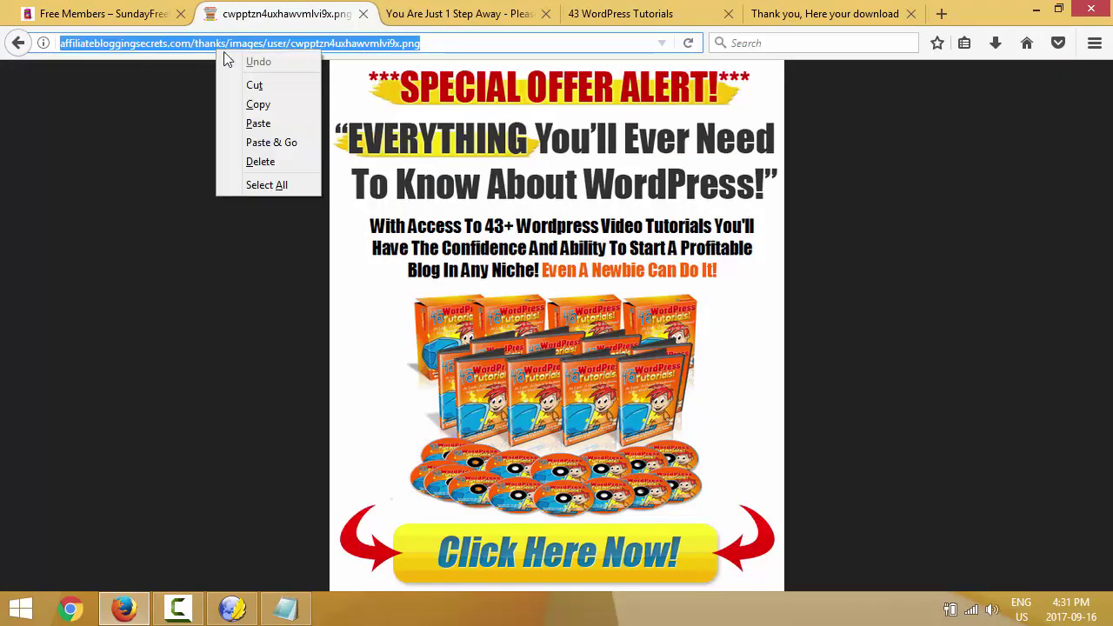
click(270, 102)
click(105, 14)
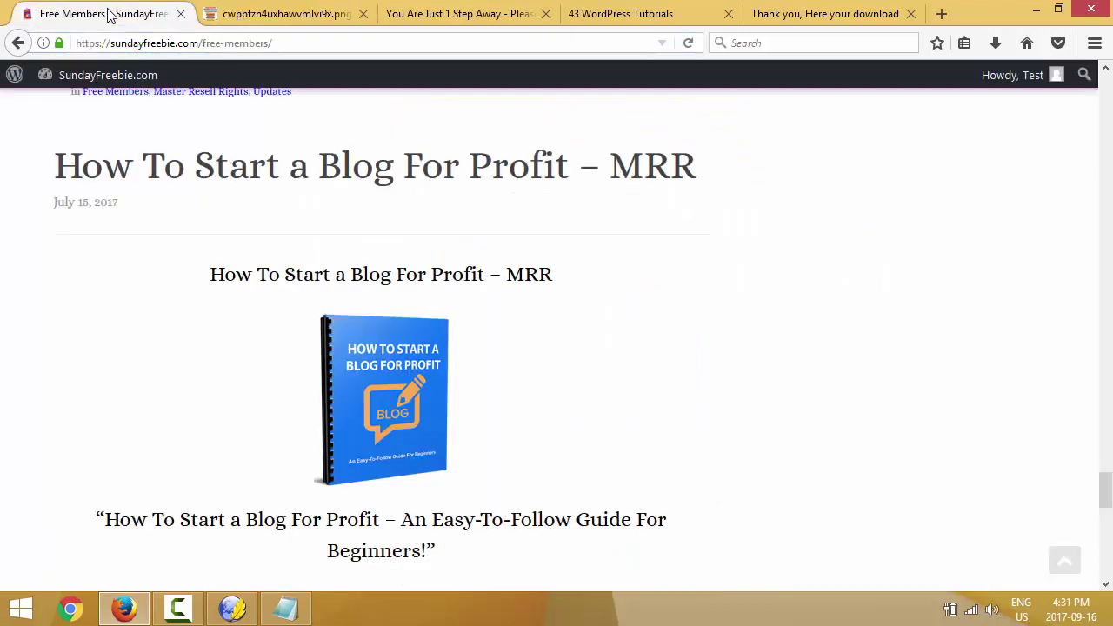
click(232, 609)
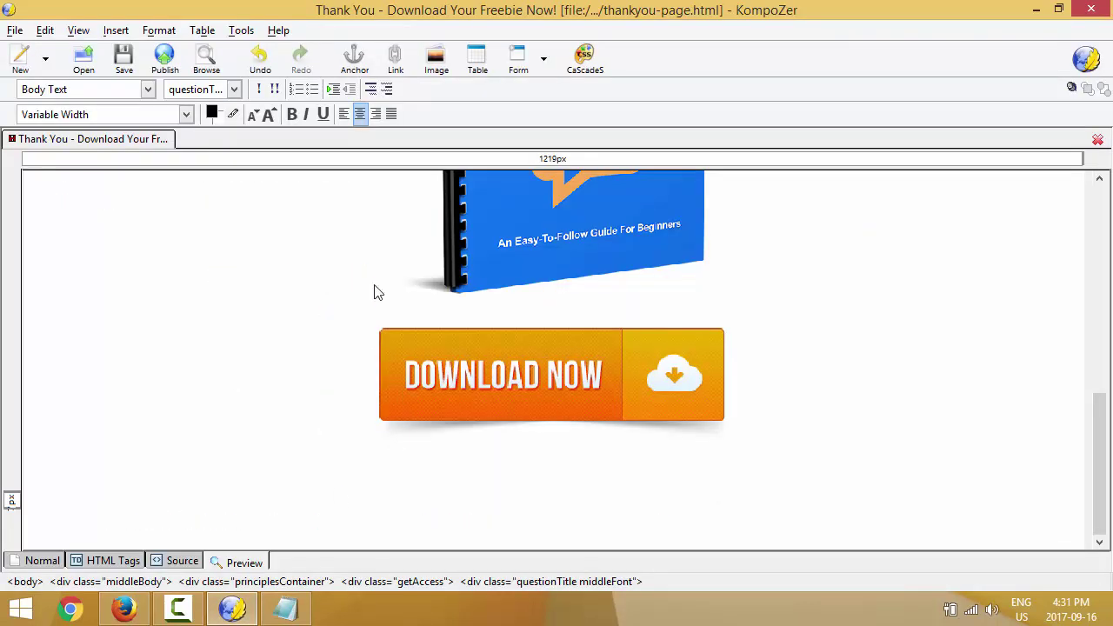
Insert the special offer image from the copied web address below the download button, without alternate text.
click(432, 67)
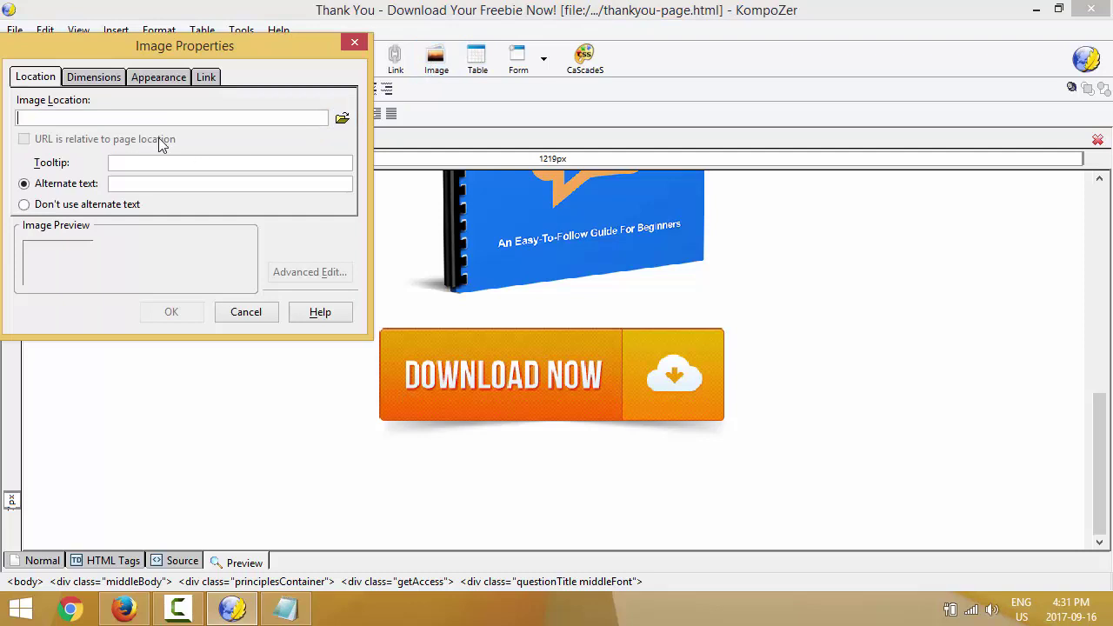
key(ctrl+v)
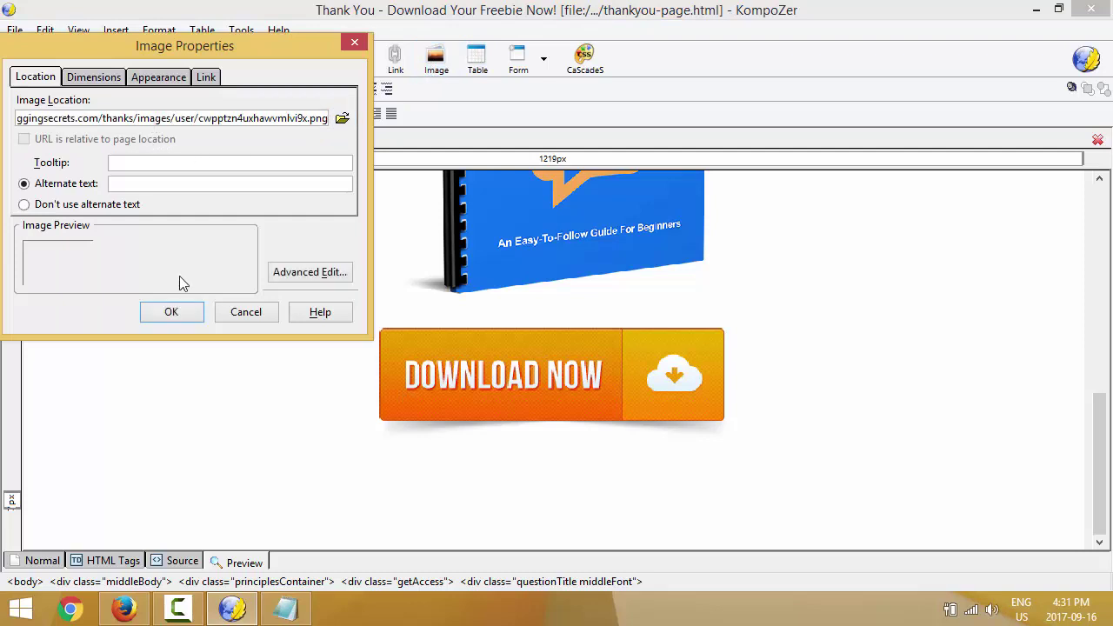
click(24, 204)
click(172, 311)
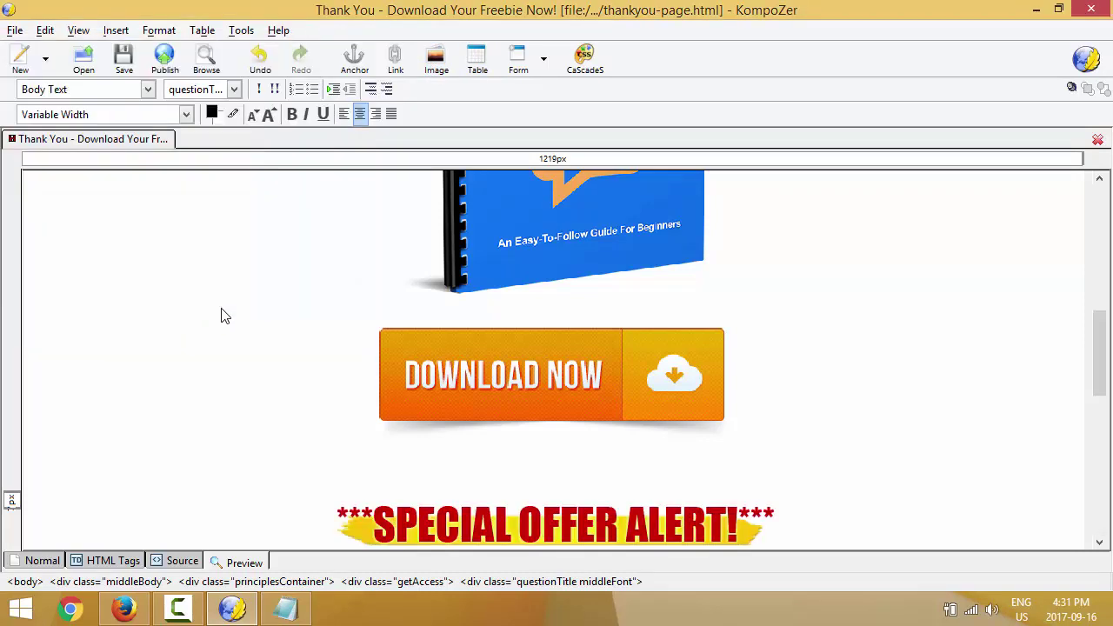
scroll(569, 296, down, 8)
scroll(800, 271, down, 4)
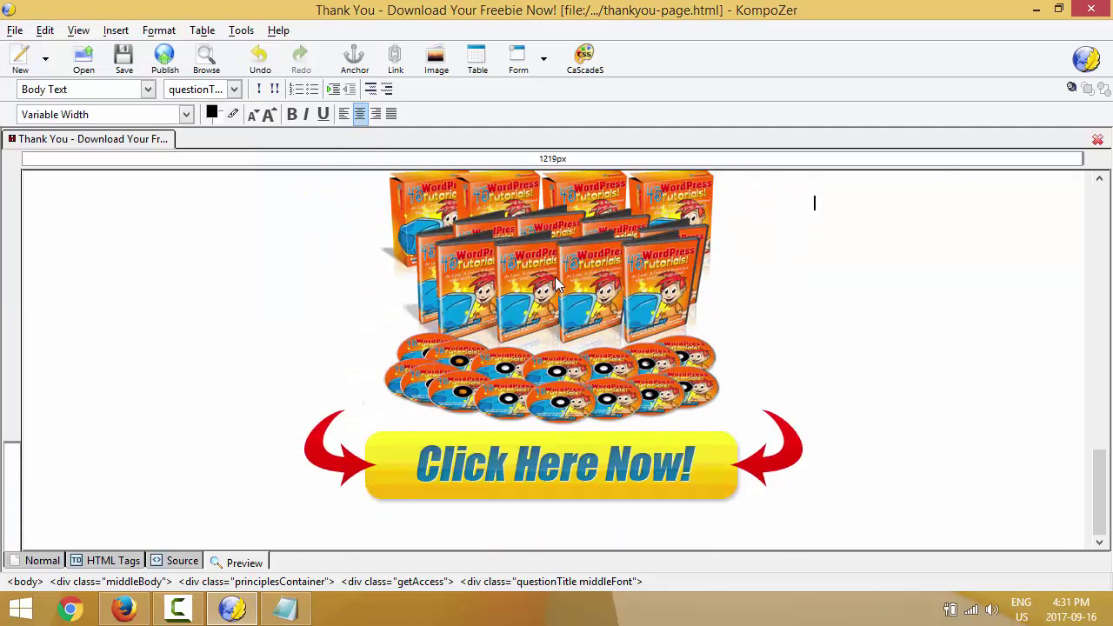
scroll(584, 300, up, 8)
scroll(600, 300, down, 2)
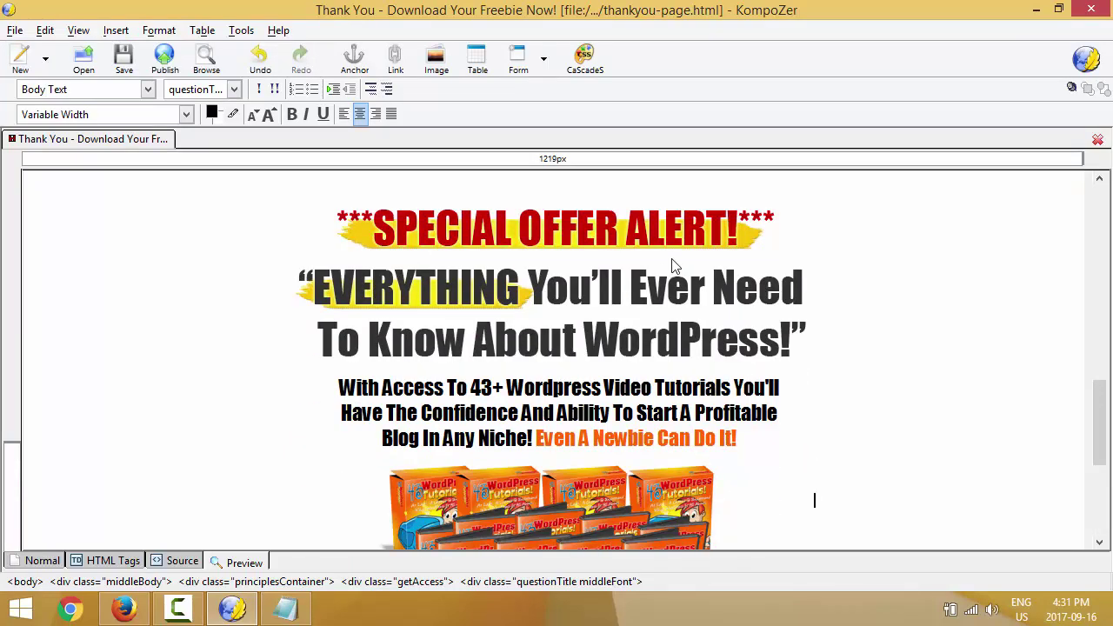
click(550, 313)
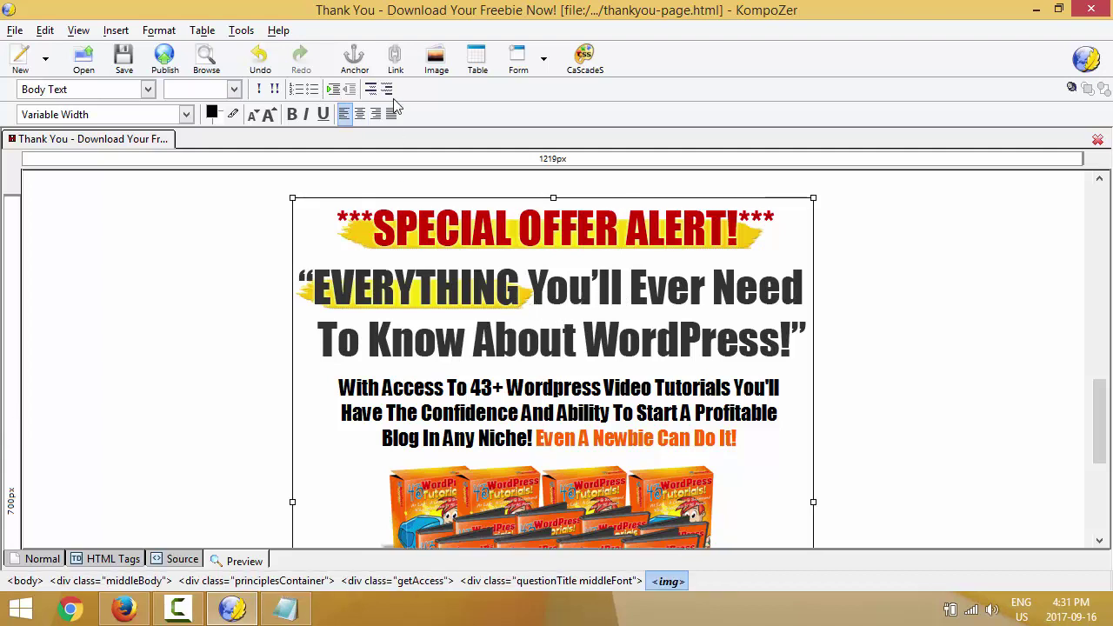
click(395, 60)
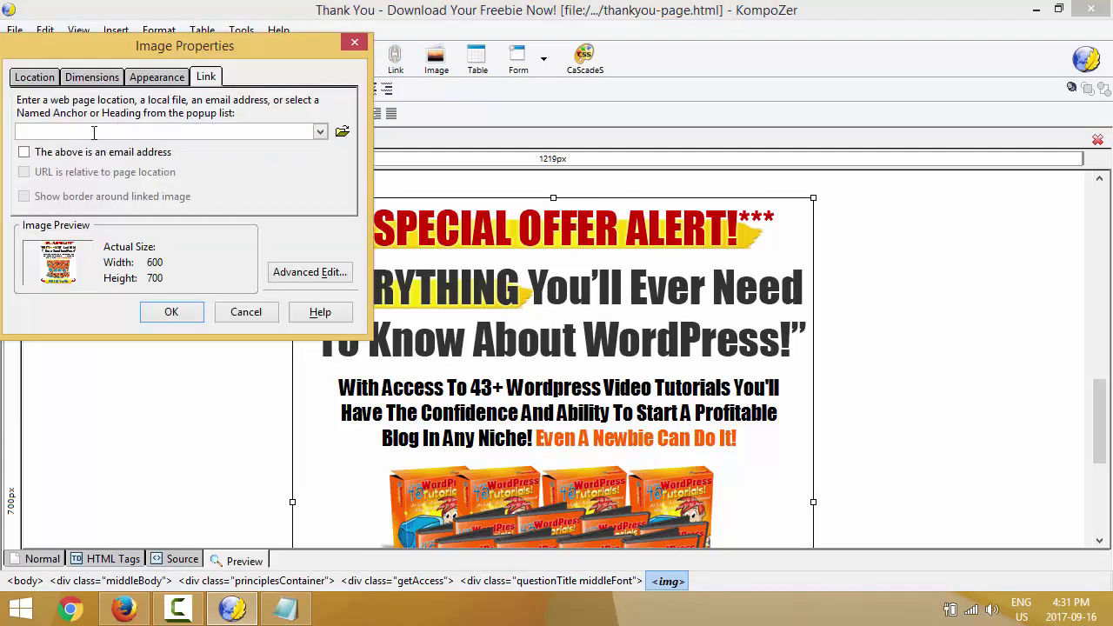
text(http:)
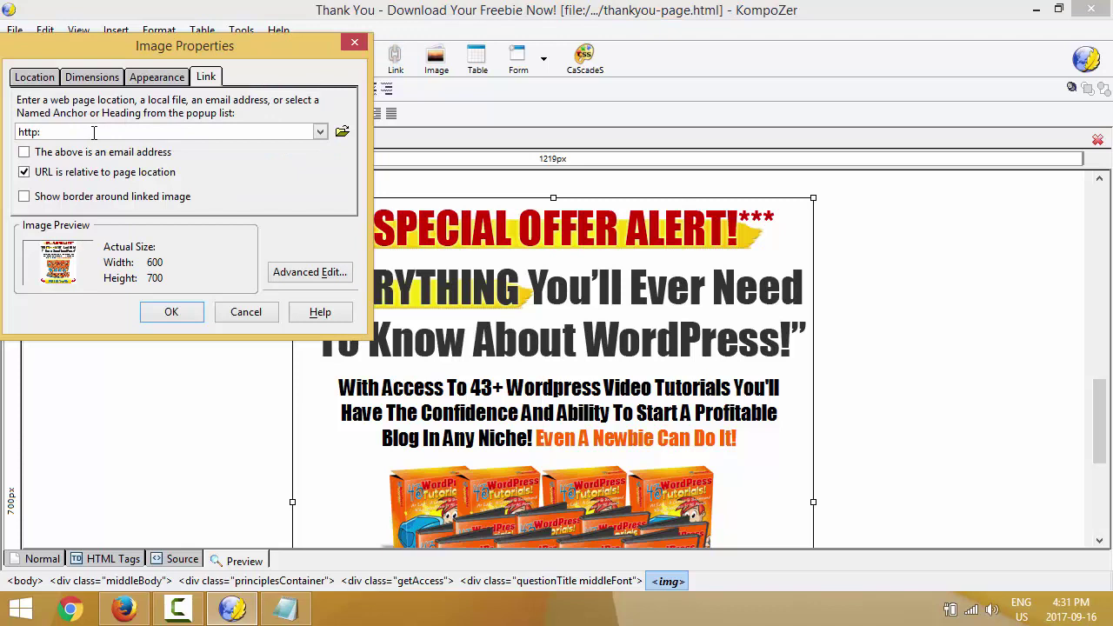
text(//4)
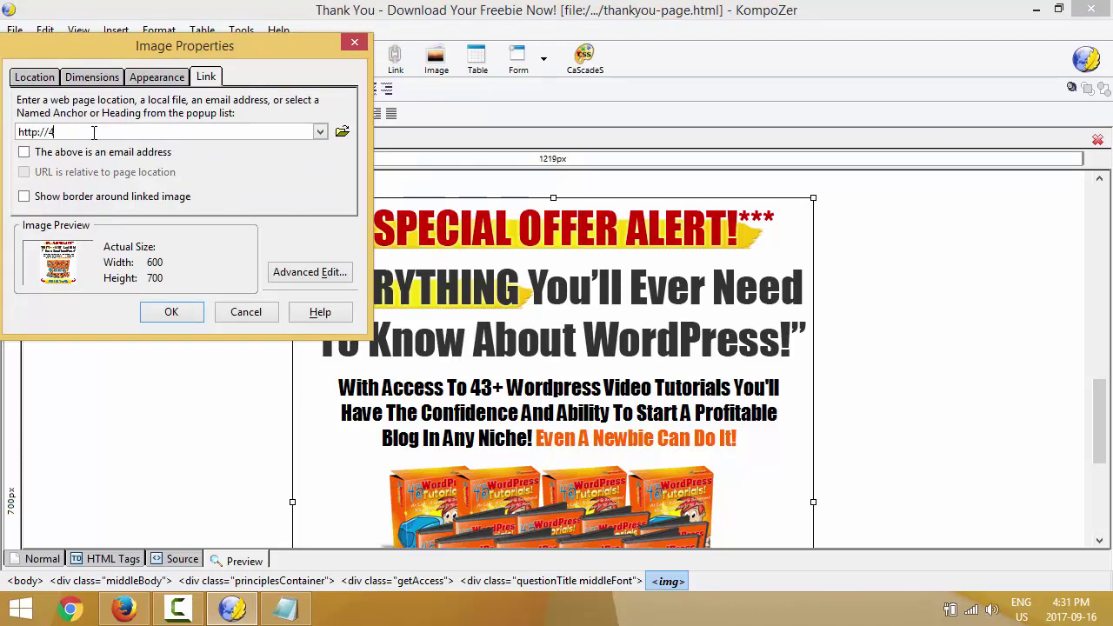
text(3wordpresstutorials.)
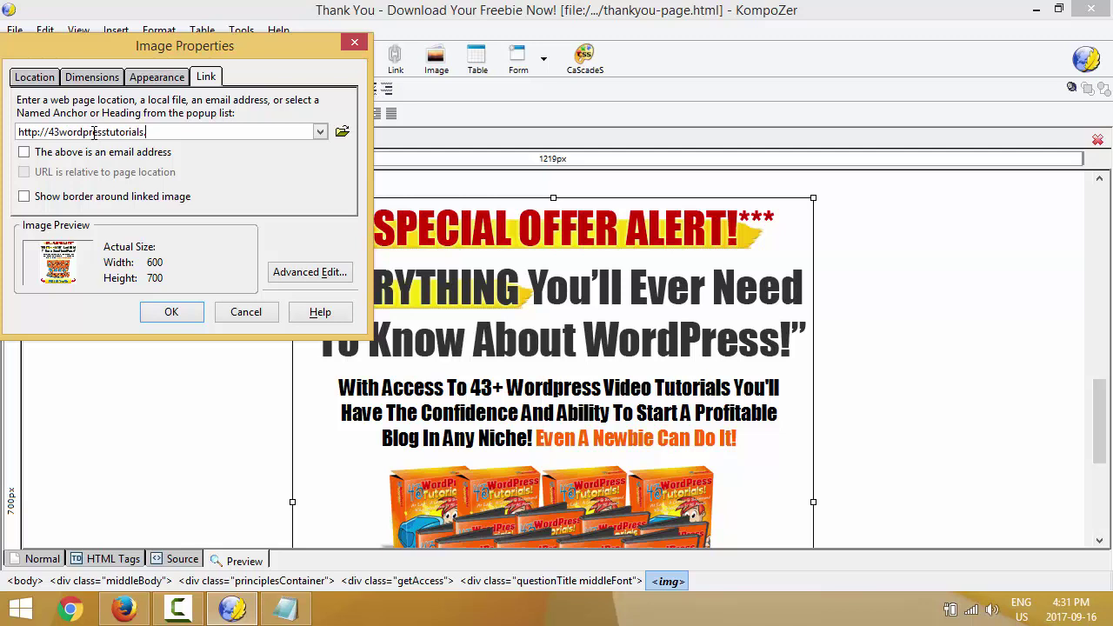
text(net)
click(168, 311)
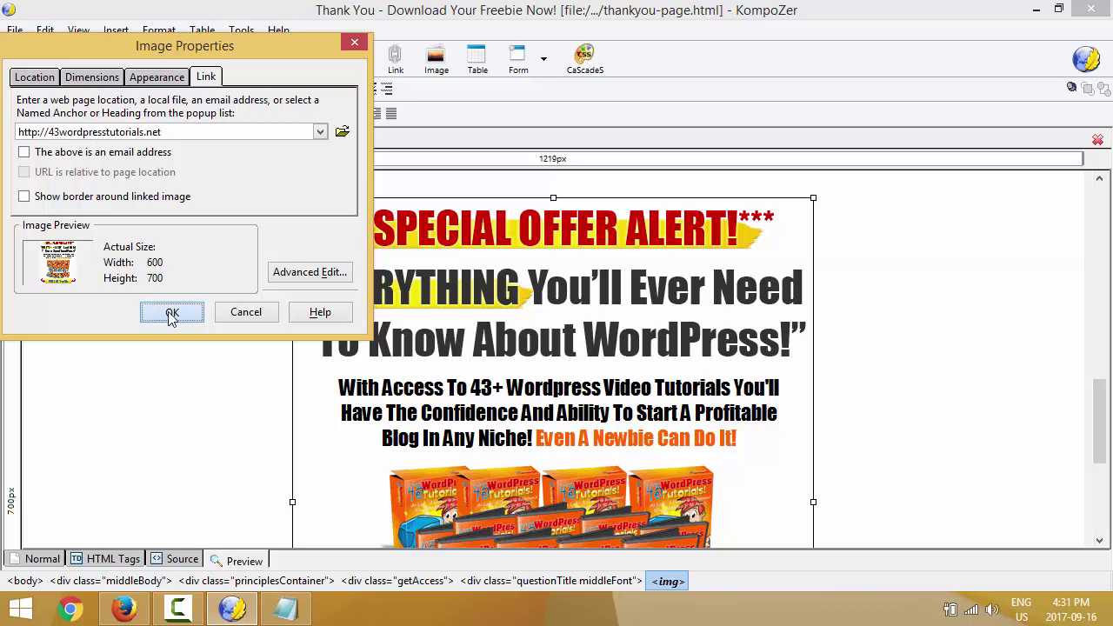
click(897, 330)
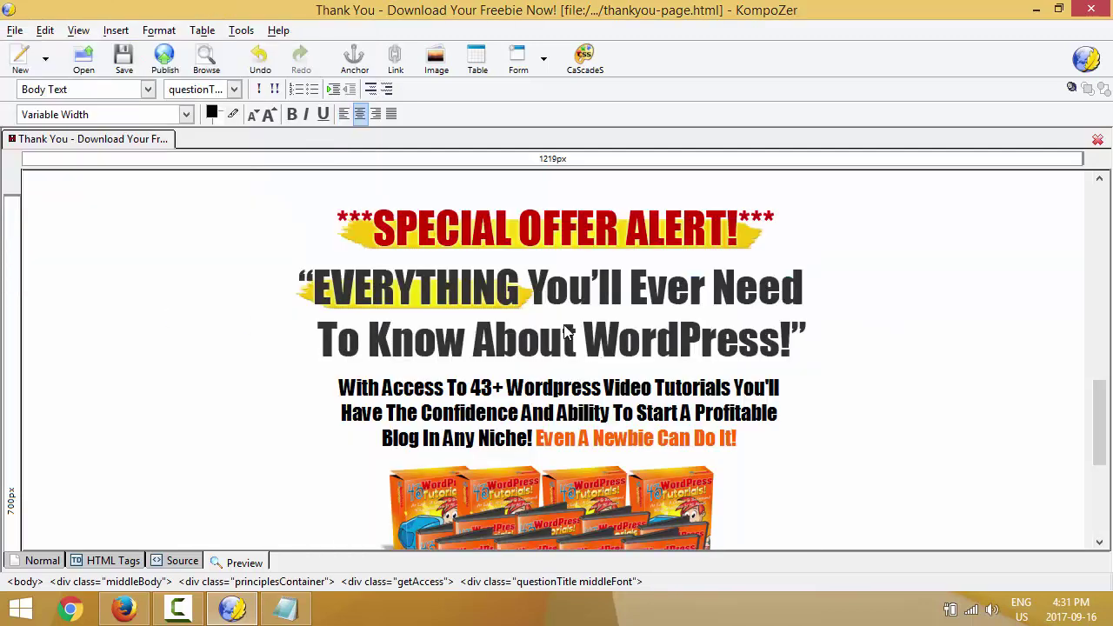
Save the page under the new name "download" as an HTML file in the Opt-in Page folder.
scroll(585, 344, up, 5)
scroll(585, 344, up, 5)
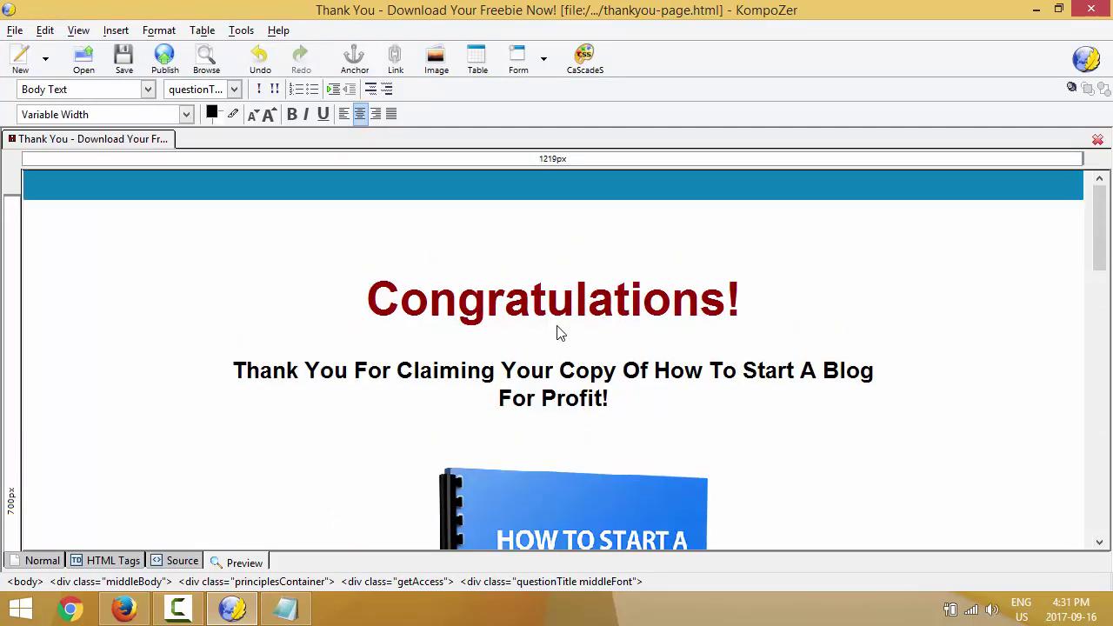
scroll(535, 284, down, 1)
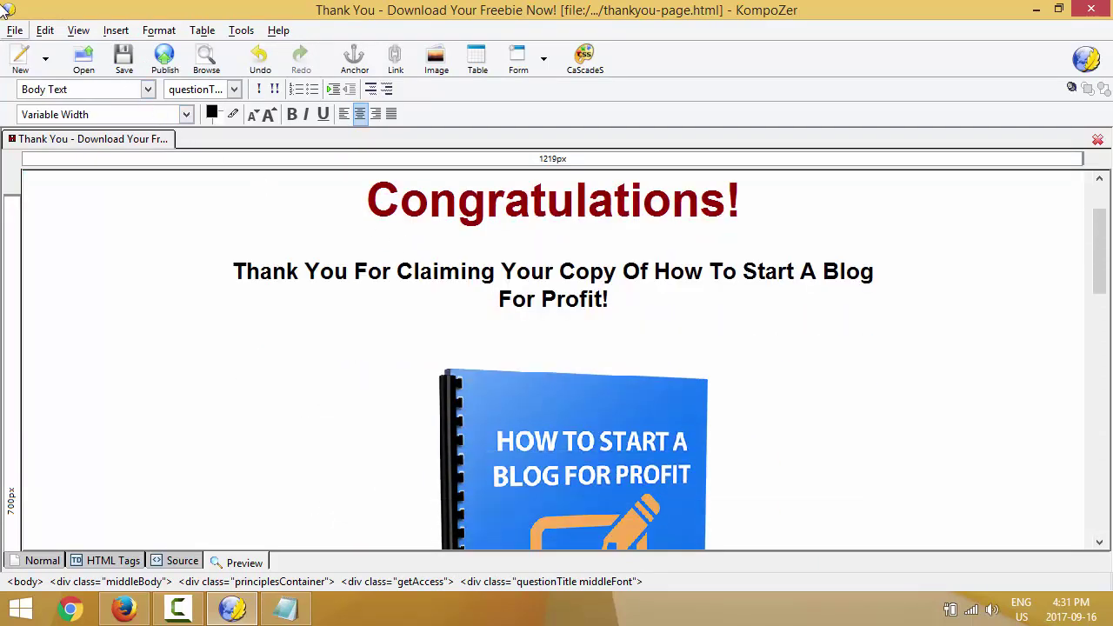
click(15, 31)
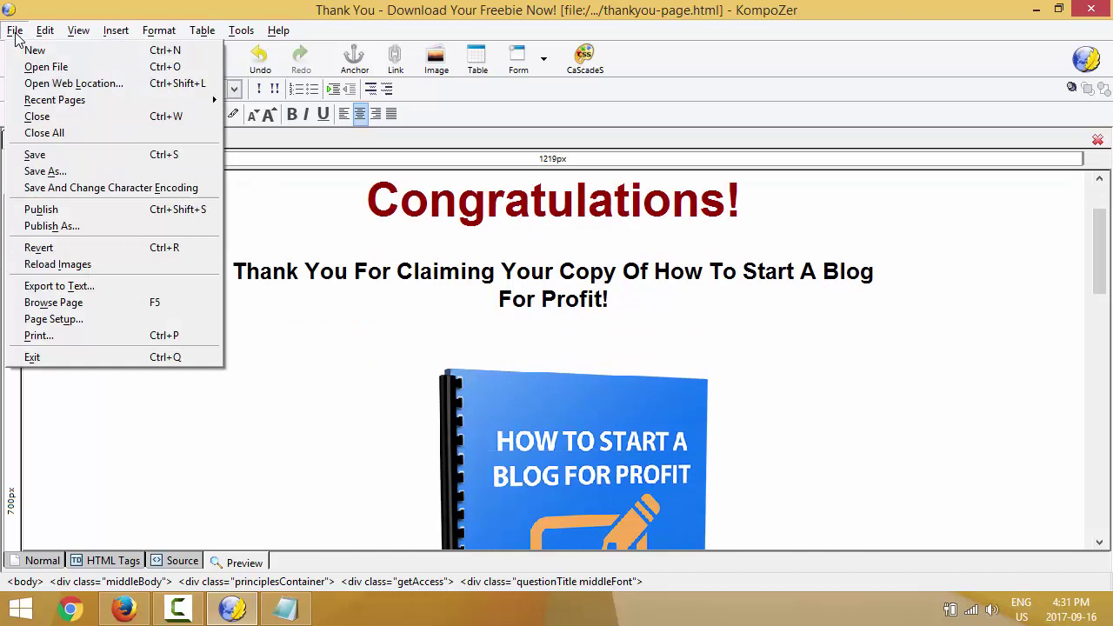
click(38, 173)
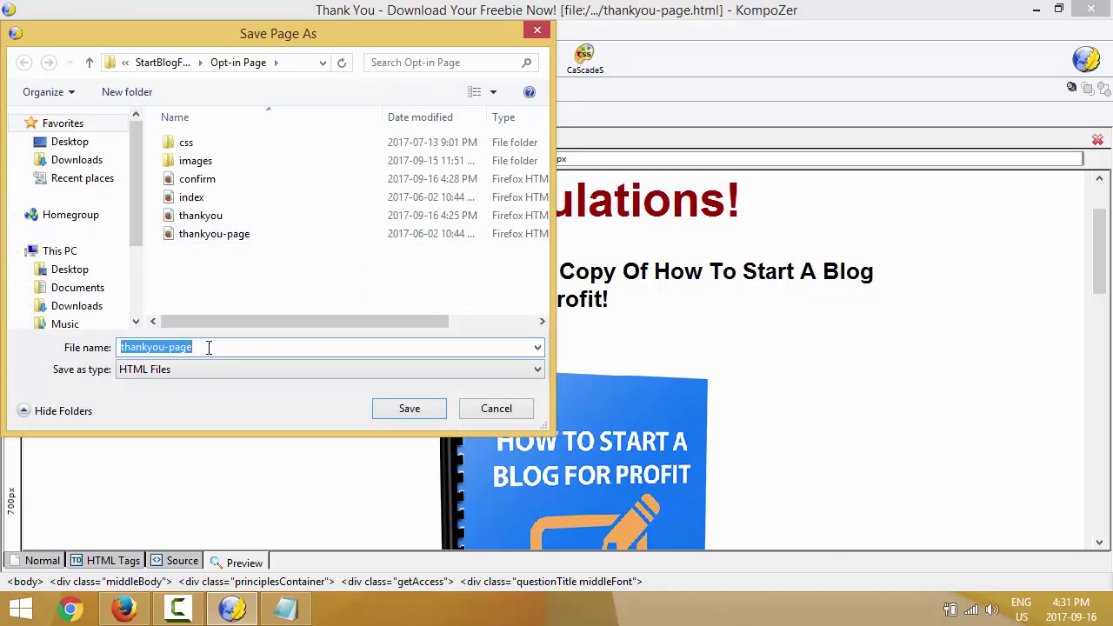
text(download)
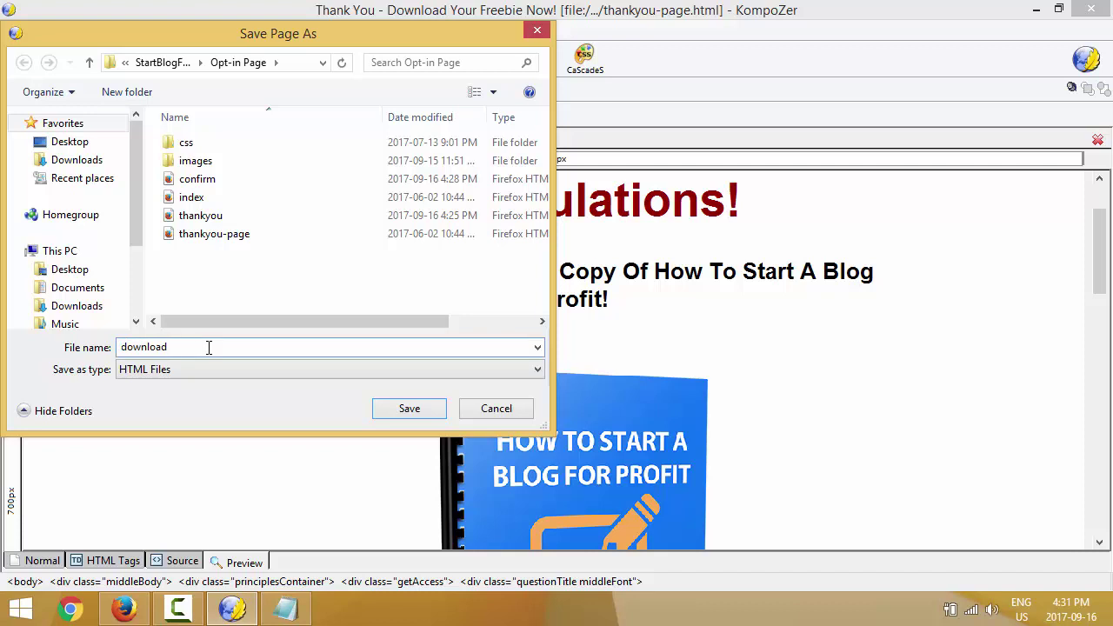
click(420, 409)
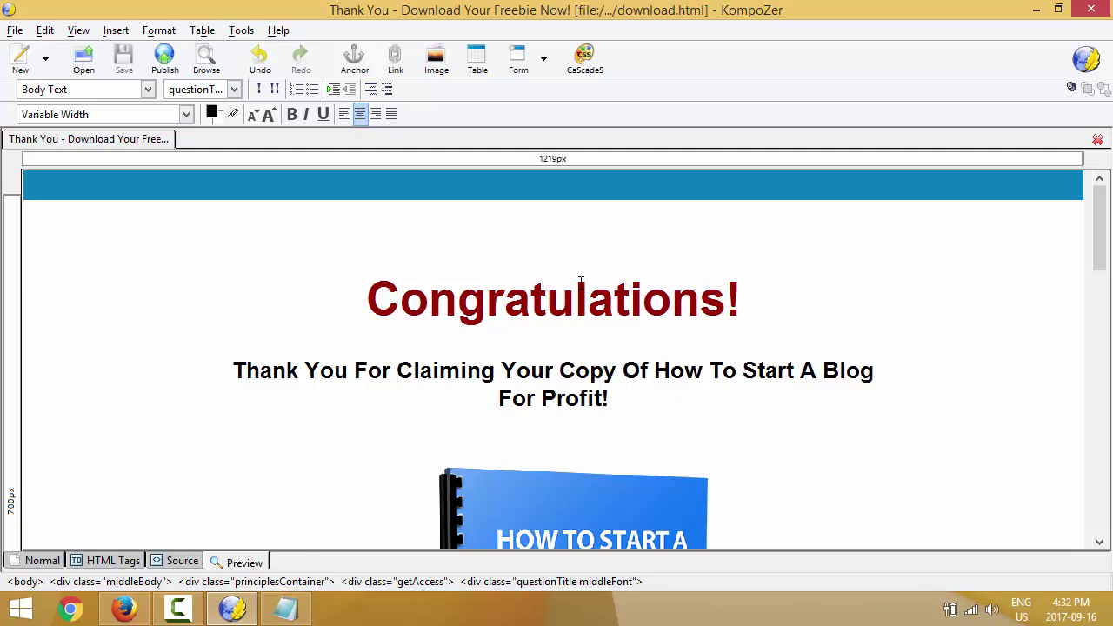
Review the saved download page from the "Congratulations!" heading and book cover to the download button and special offer.
scroll(581, 281, down, 10)
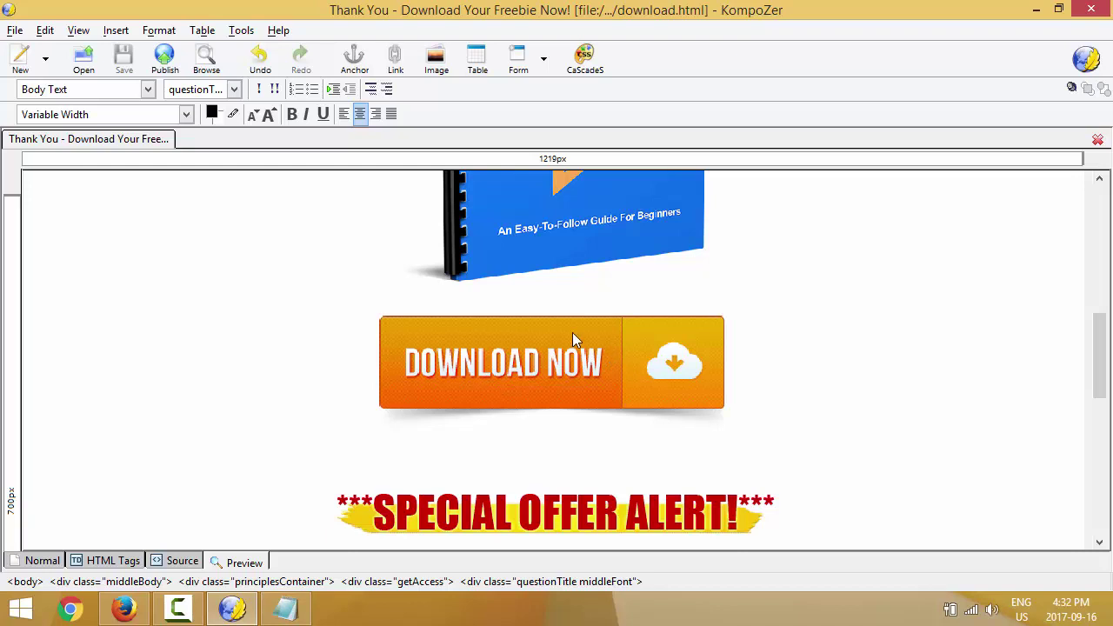
scroll(620, 269, up, 10)
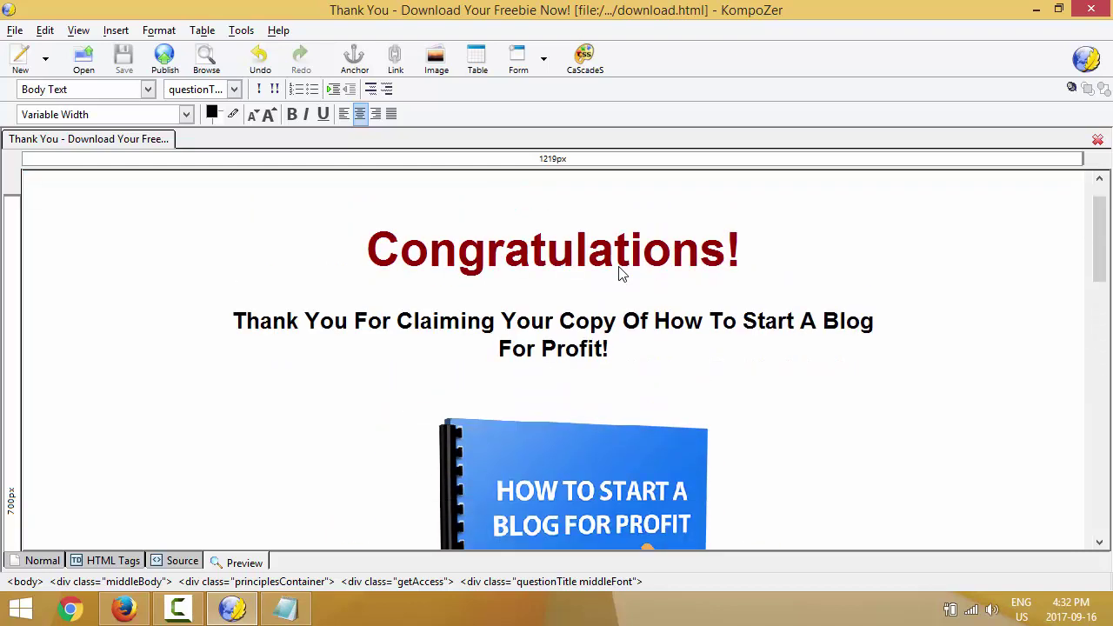
scroll(620, 273, down, 10)
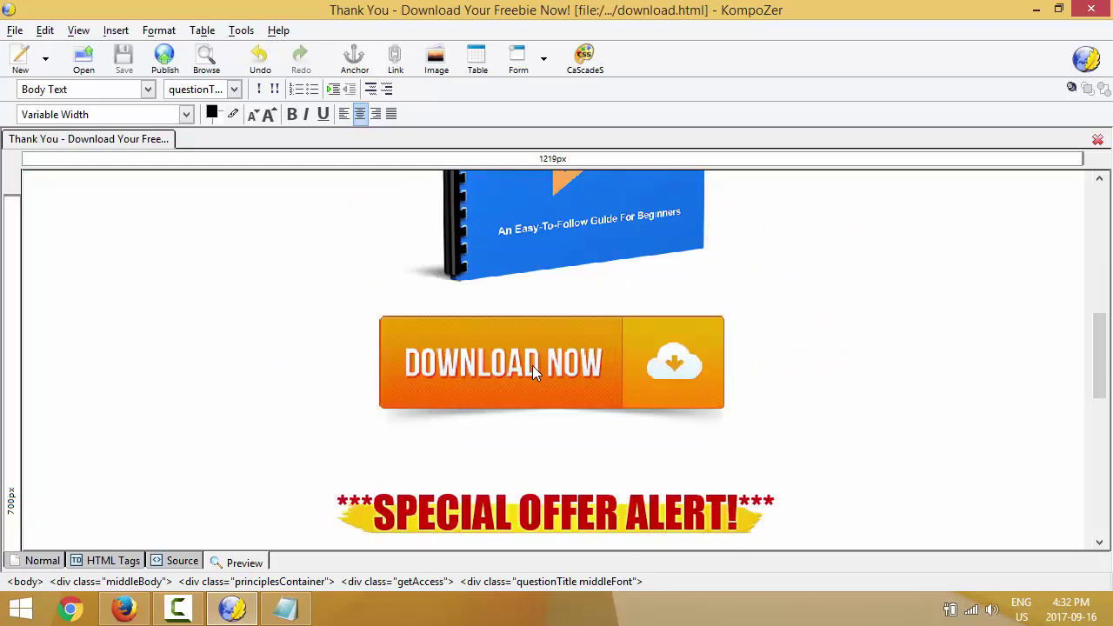
scroll(532, 365, down, 1)
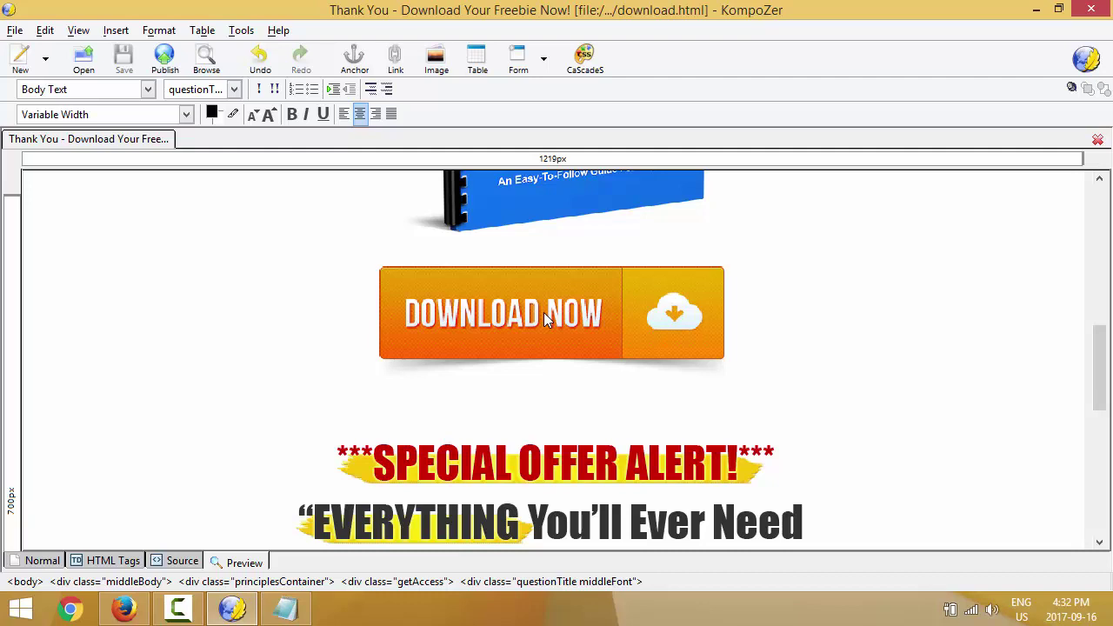
scroll(495, 261, up, 5)
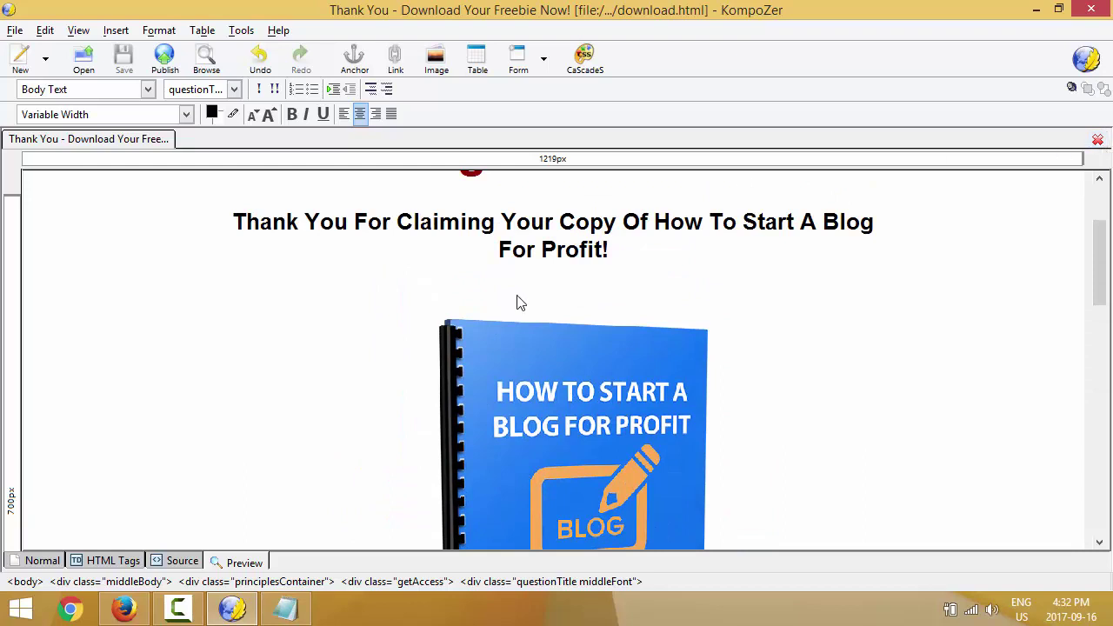
scroll(516, 302, up, 3)
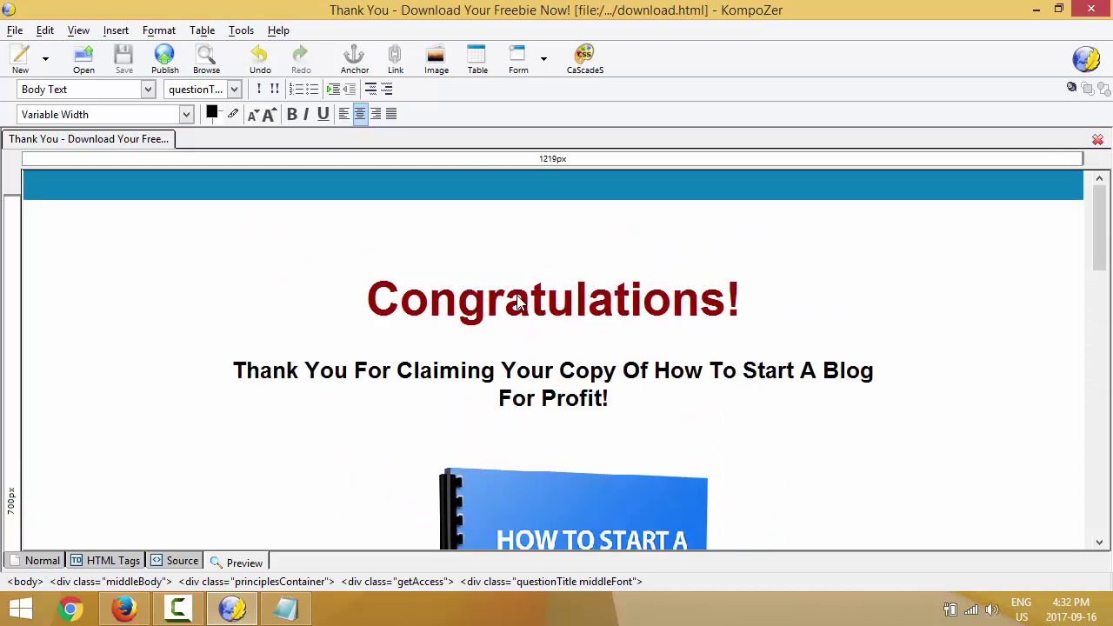
scroll(516, 302, down, 2)
scroll(553, 292, down, 2)
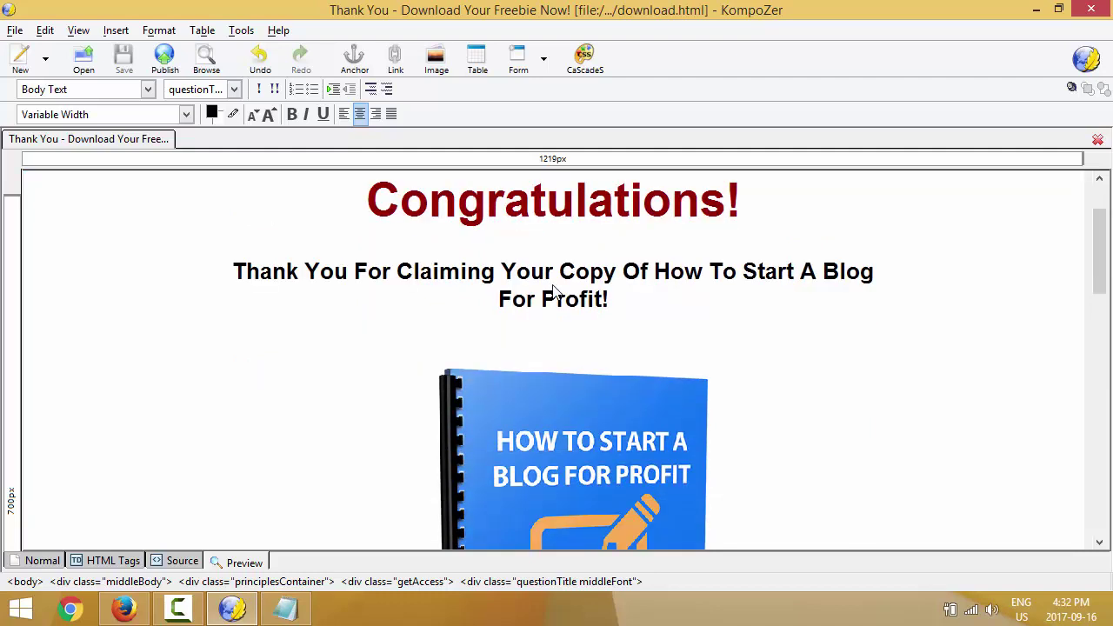
scroll(553, 292, up, 2)
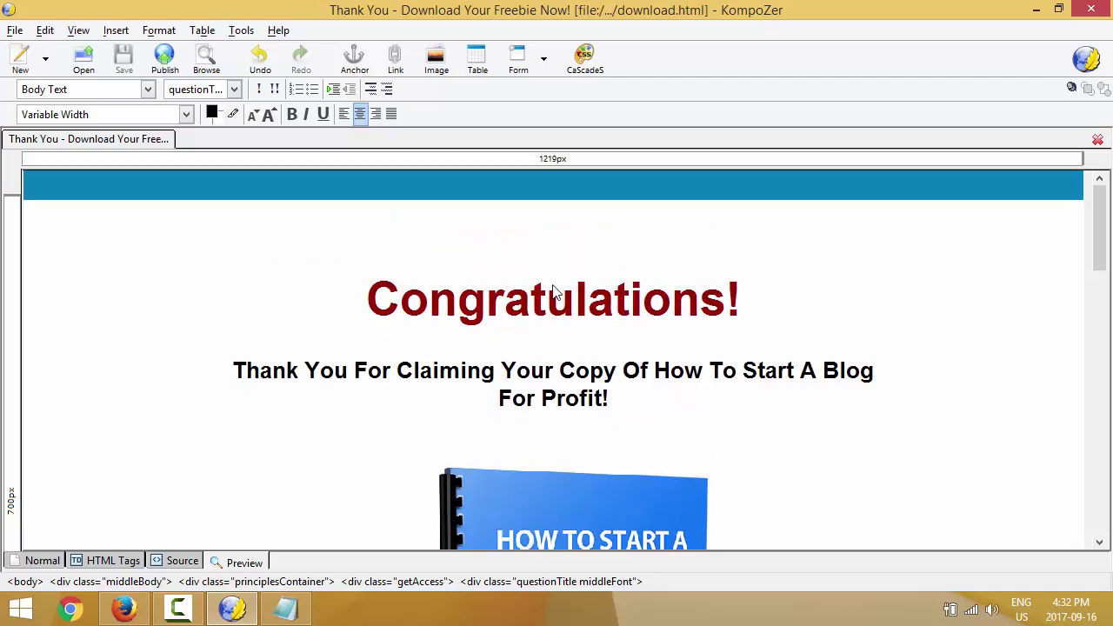